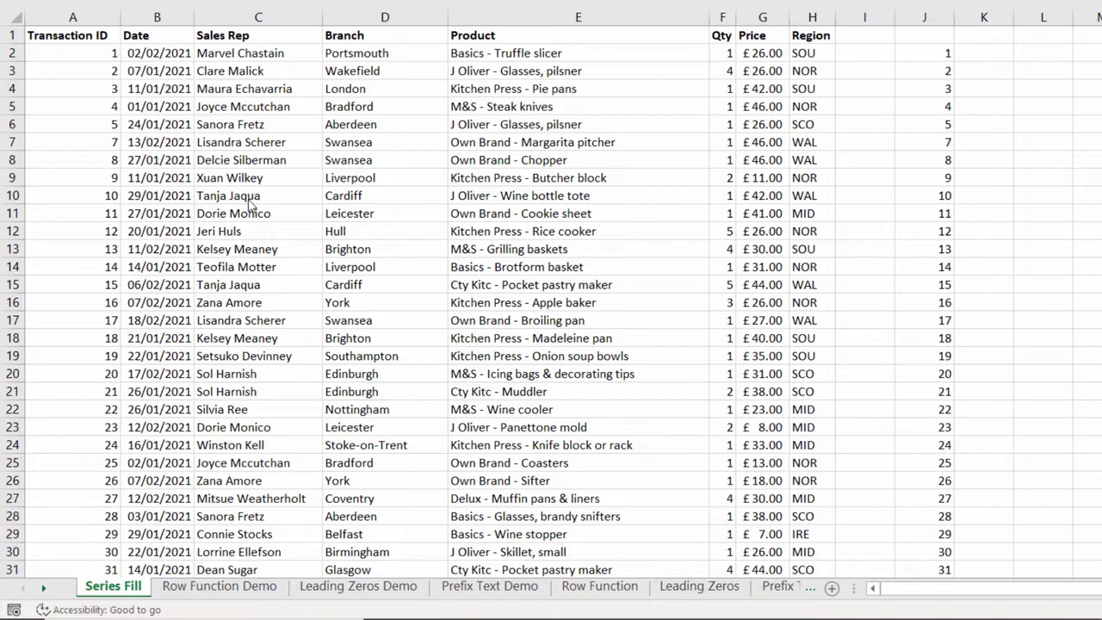
- Sort the sales rows by date, oldest first
click(171, 71)
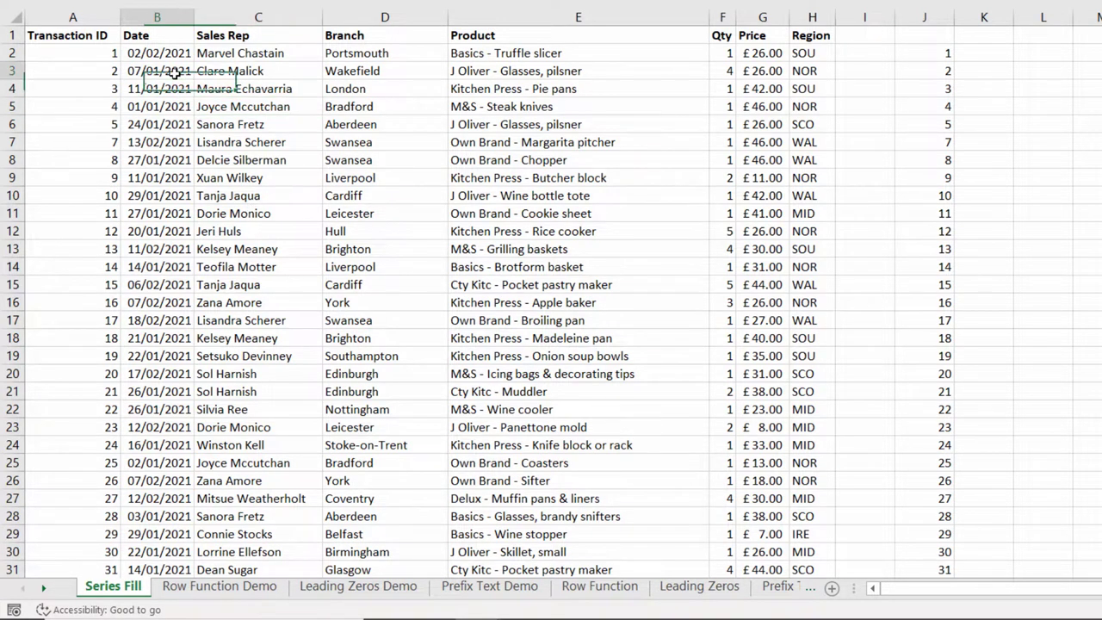
right_click(175, 74)
mouse_move(350, 400)
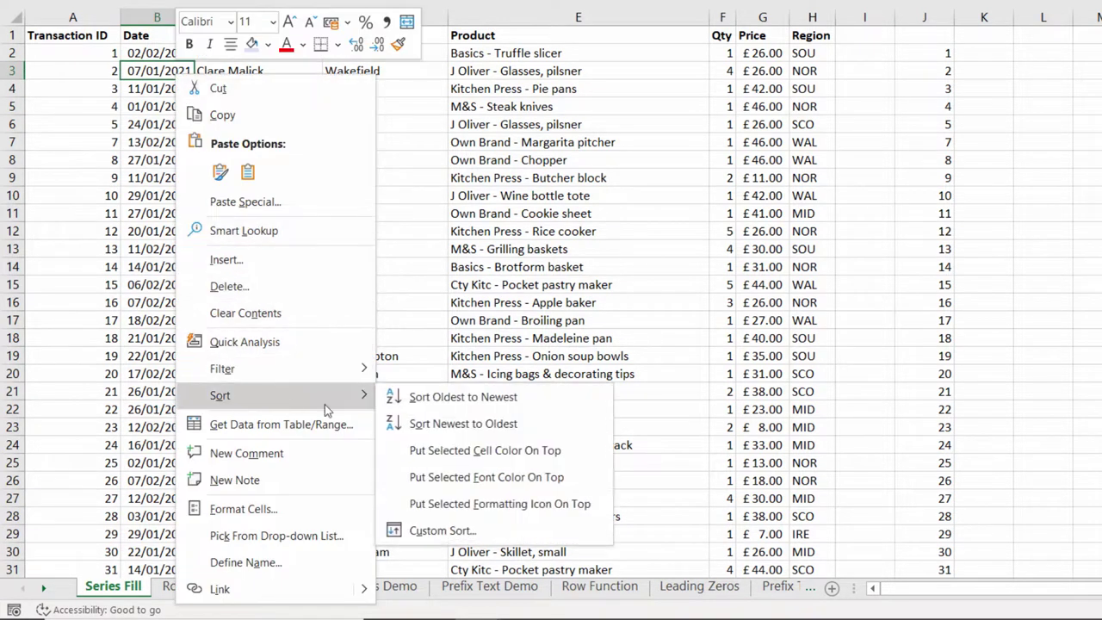
click(401, 397)
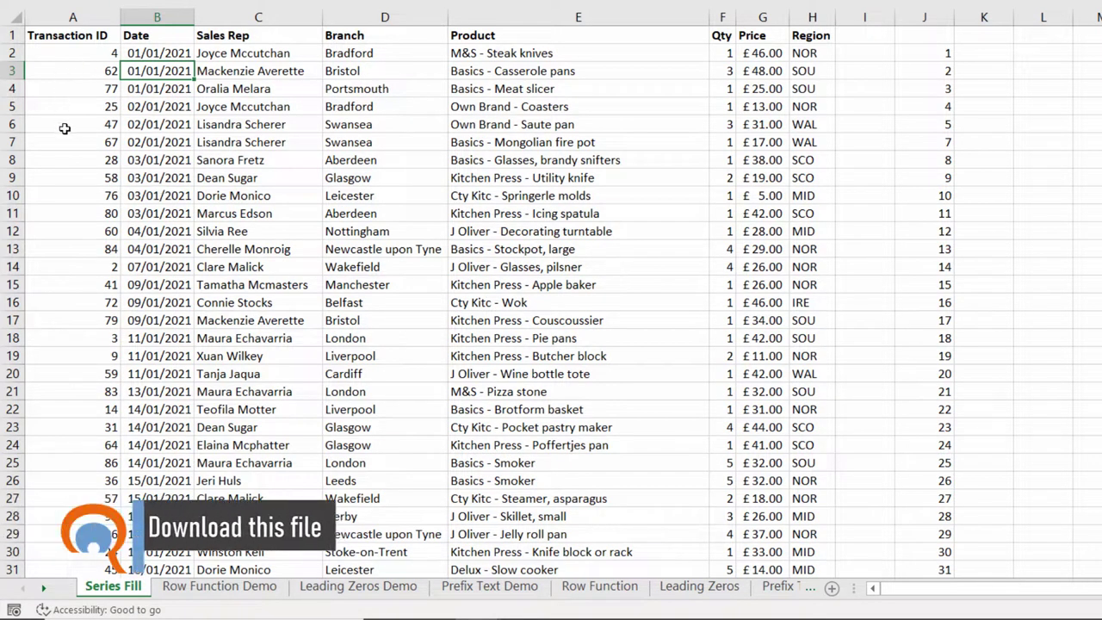
- Sort the rows back into ascending Transaction ID order
click(103, 107)
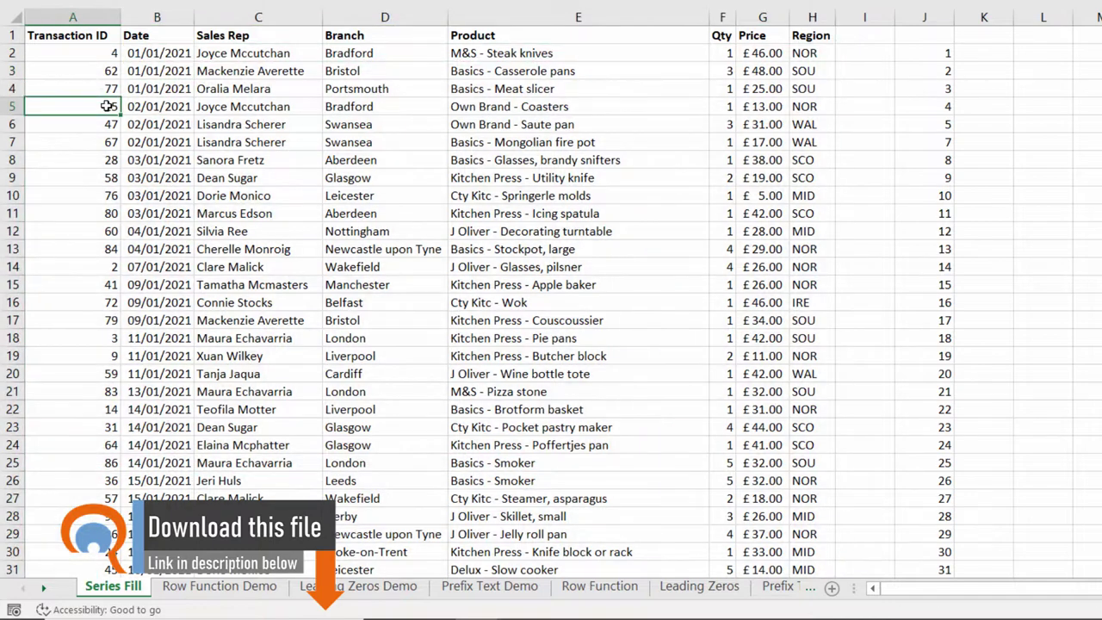
right_click(103, 107)
mouse_move(258, 409)
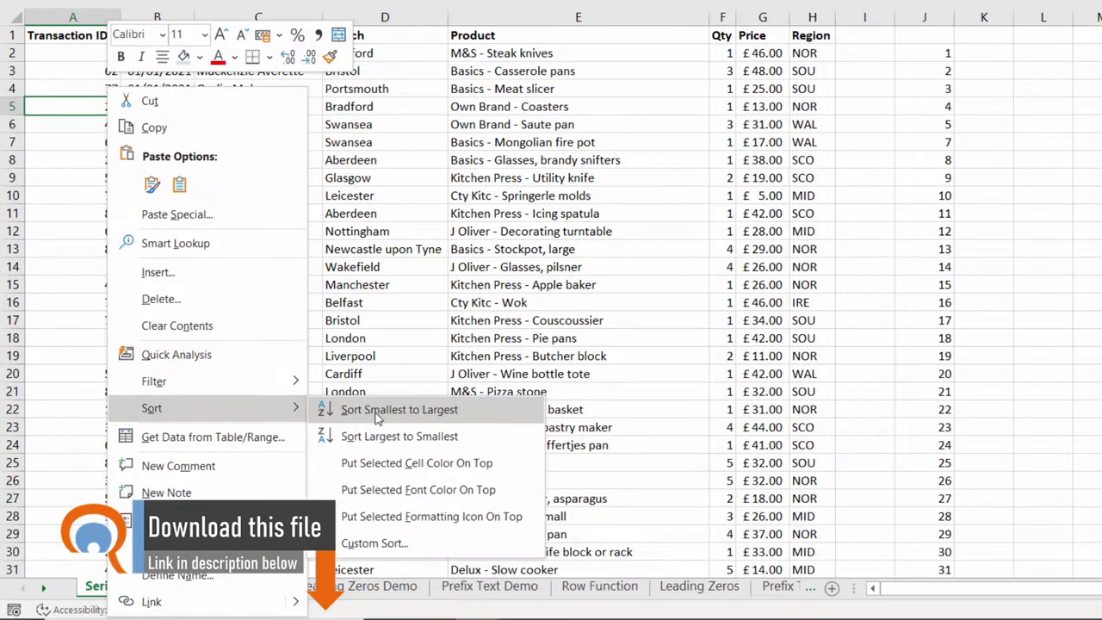
click(332, 412)
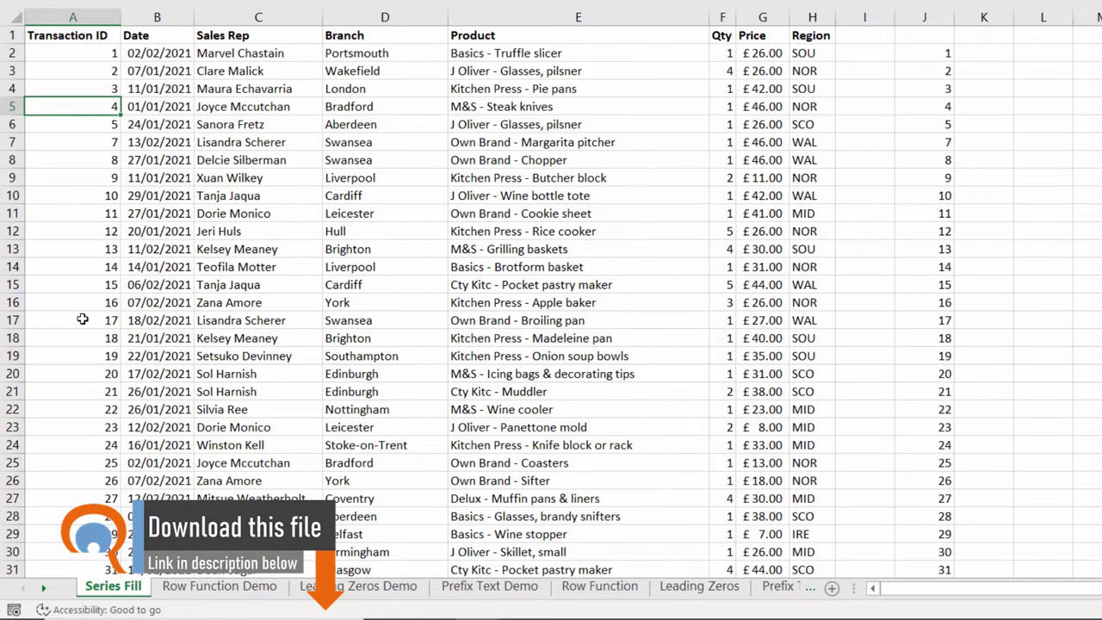
- On the Row Function Demo sheet, enter date 19/02/2021 in B100 below the last date
click(217, 586)
click(98, 196)
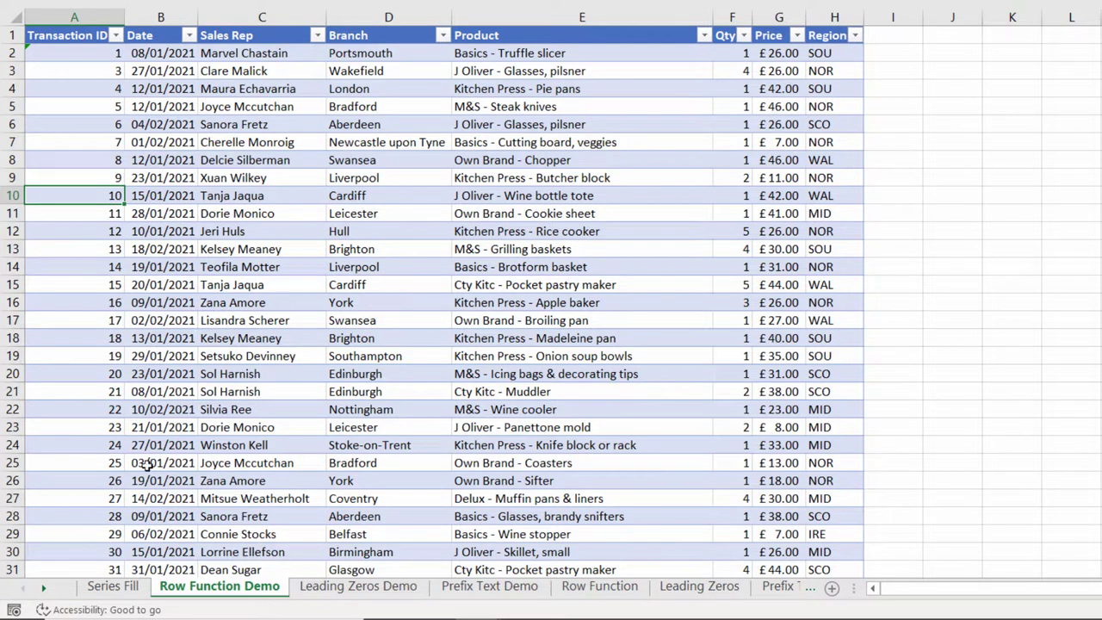
click(170, 411)
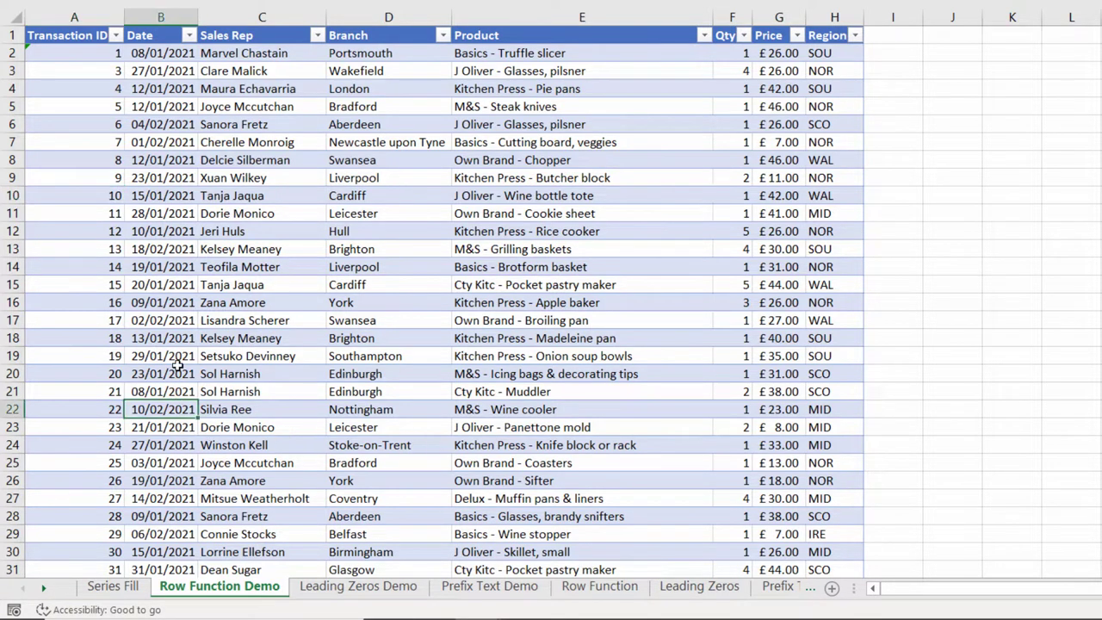
key(ctrl+Down)
scroll(185, 379, down, 4)
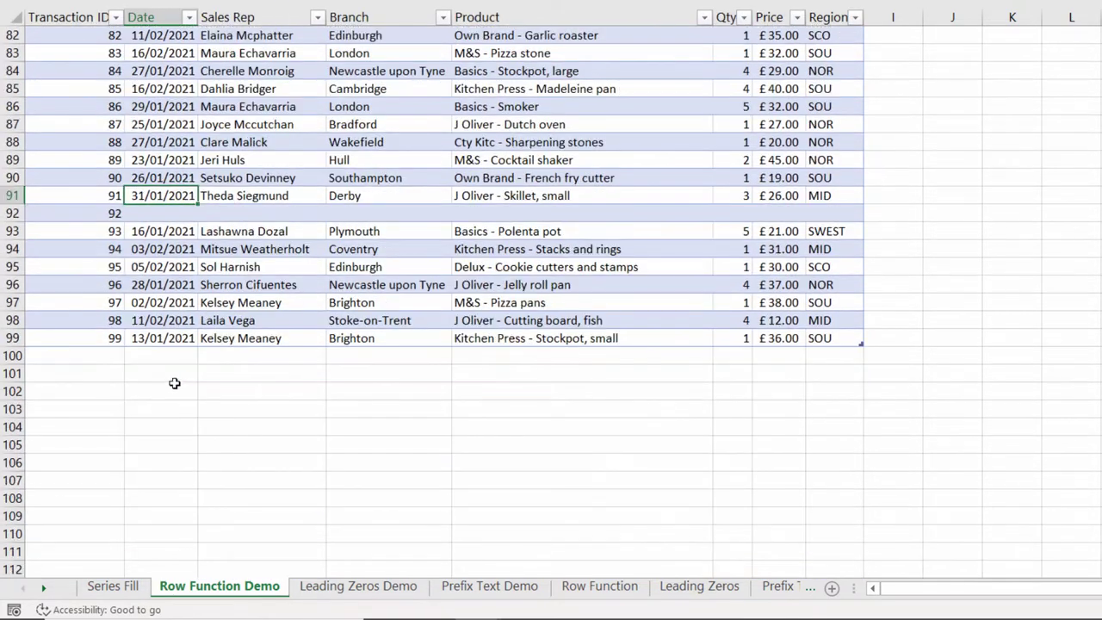
click(157, 359)
text(19/02/2021)
key(Return)
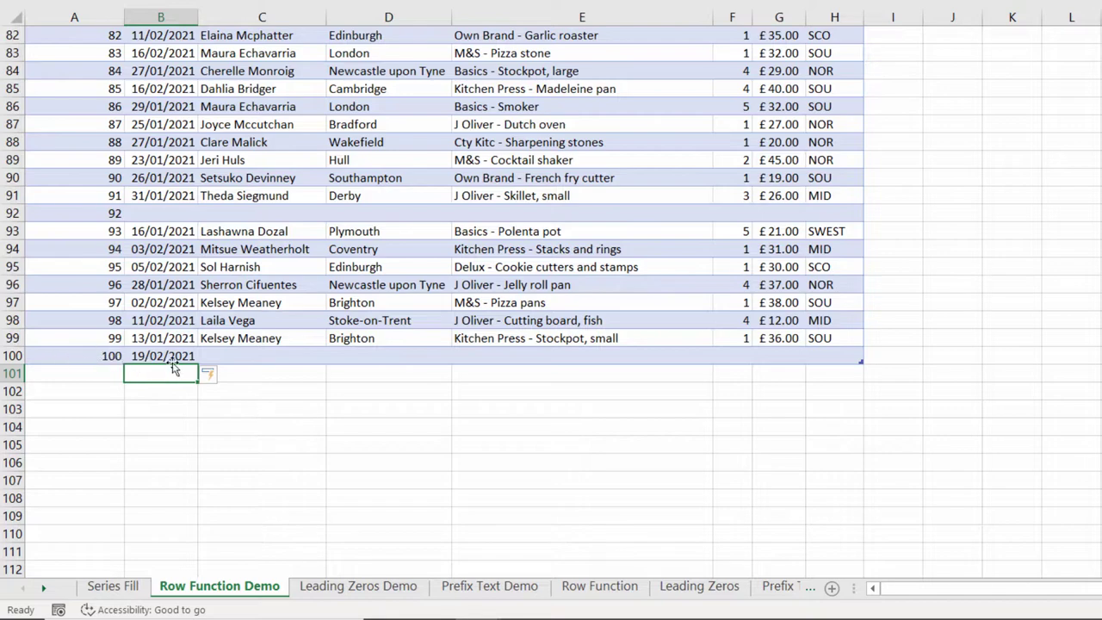
- Look over the Leading Zeros Demo and Prefix Text Demo sheets
click(358, 585)
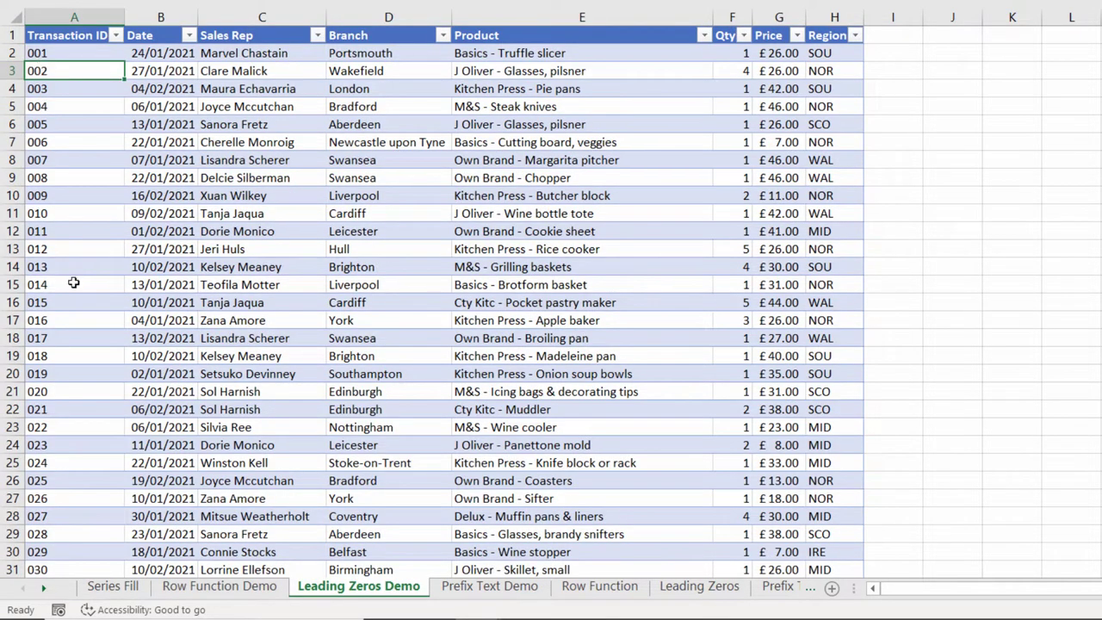
scroll(74, 283, down, 13)
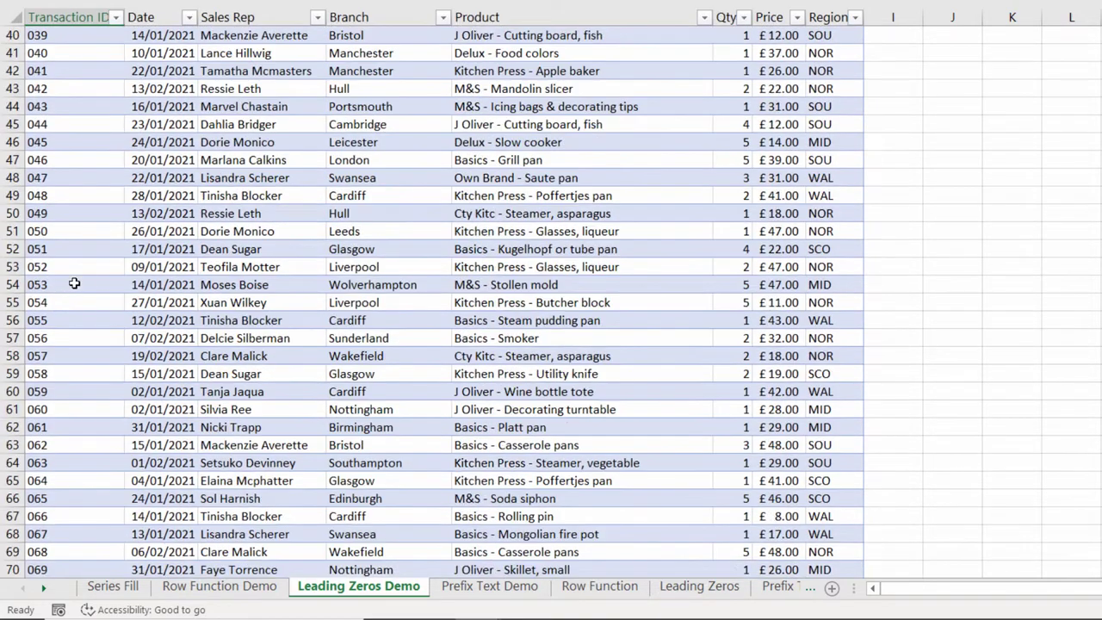
click(473, 585)
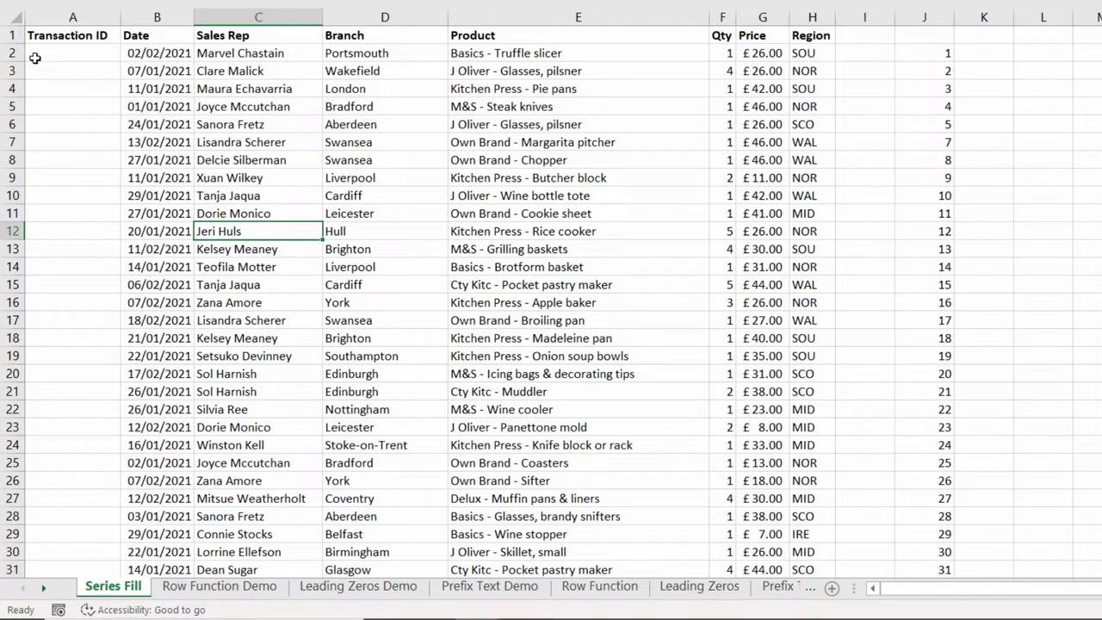
- Enter 1 in A2 and copy it down column A to the last data row
click(86, 53)
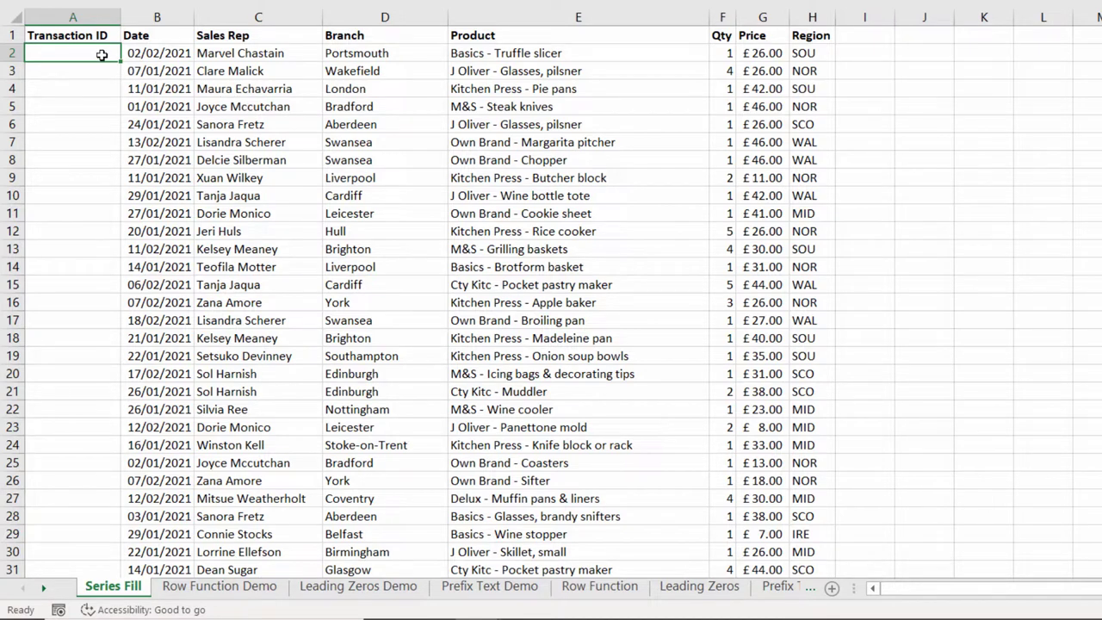
text(1)
key(Return)
key(Up)
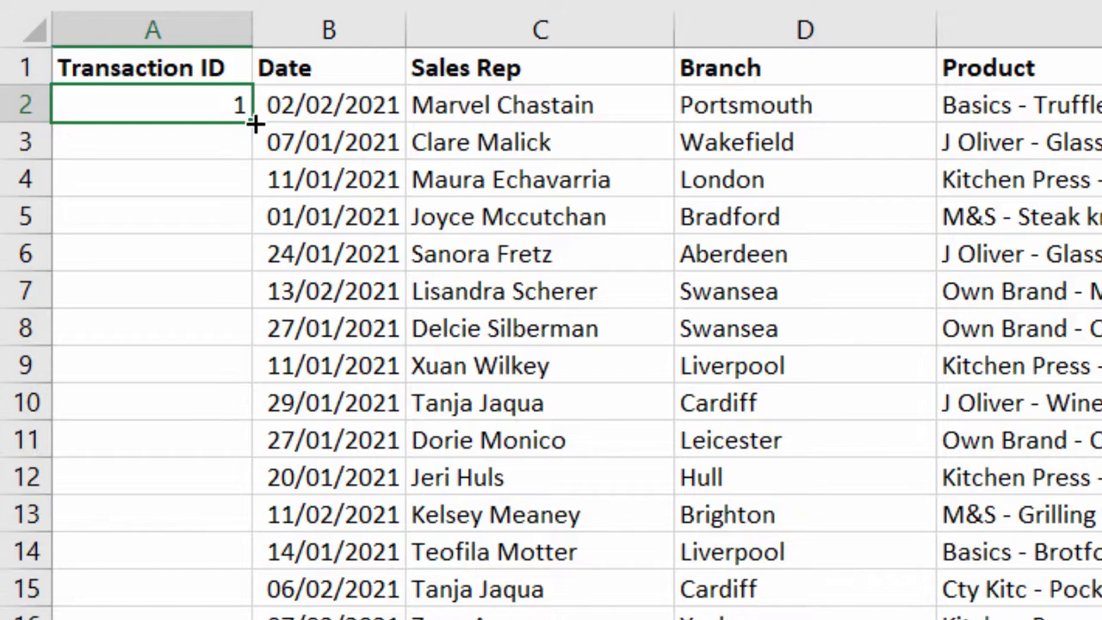
double_click(253, 123)
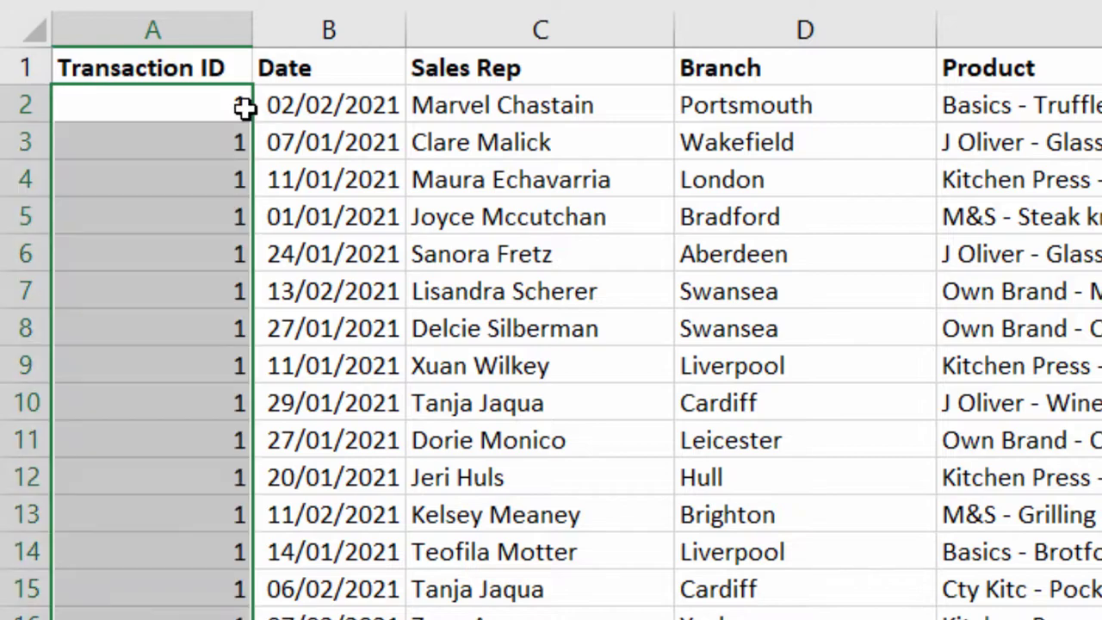
- Switch the fill to Fill Series so IDs count 1 to 98
scroll(355, 597, down, 20)
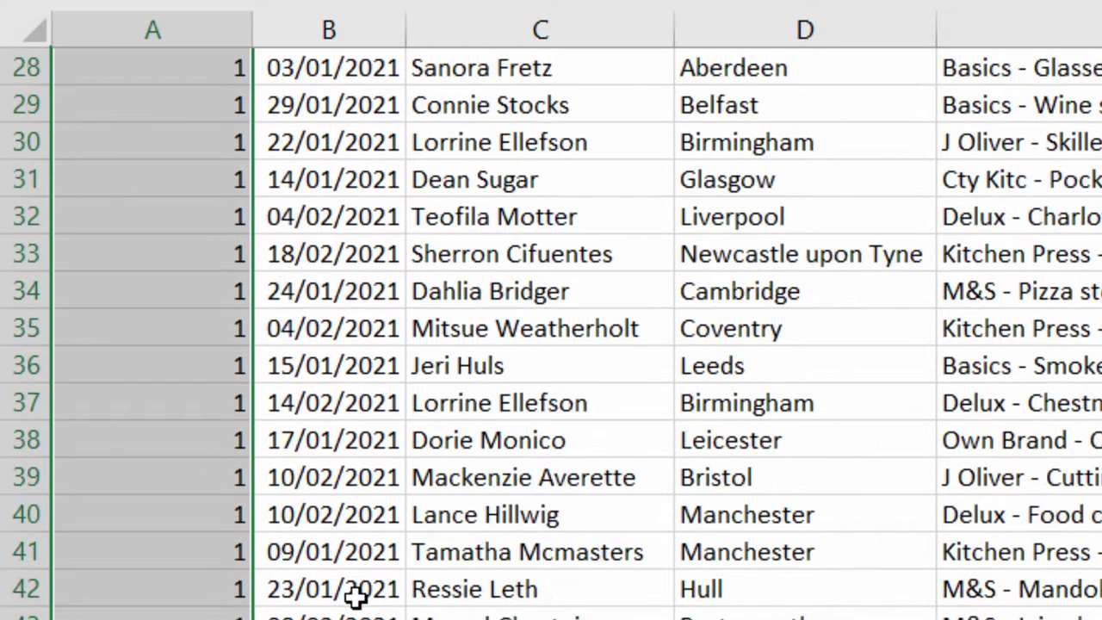
scroll(344, 534, down, 7)
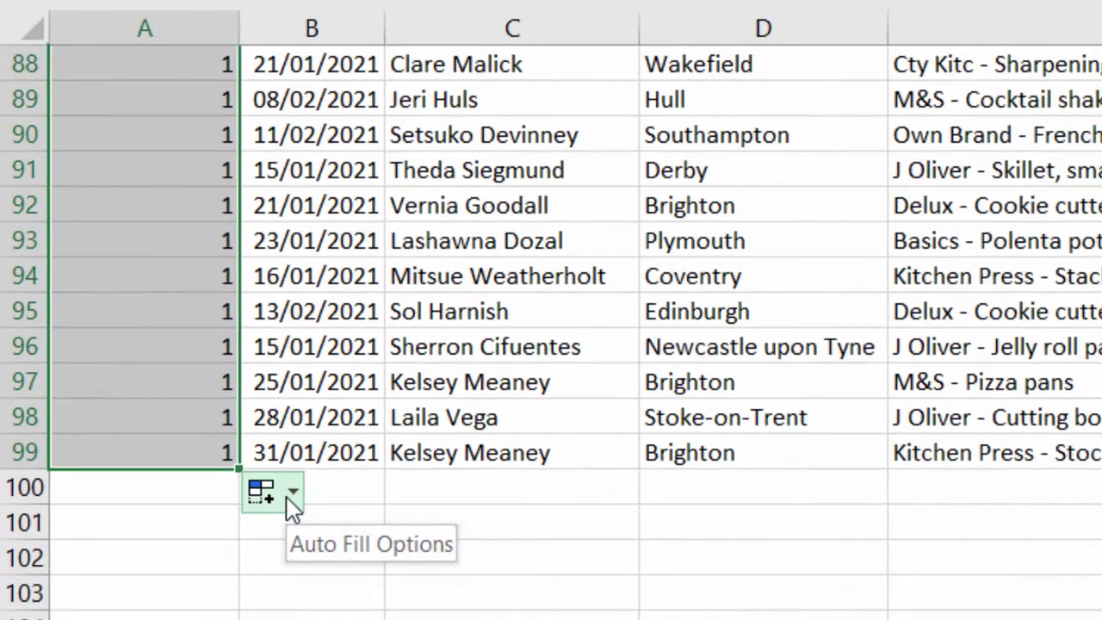
click(308, 520)
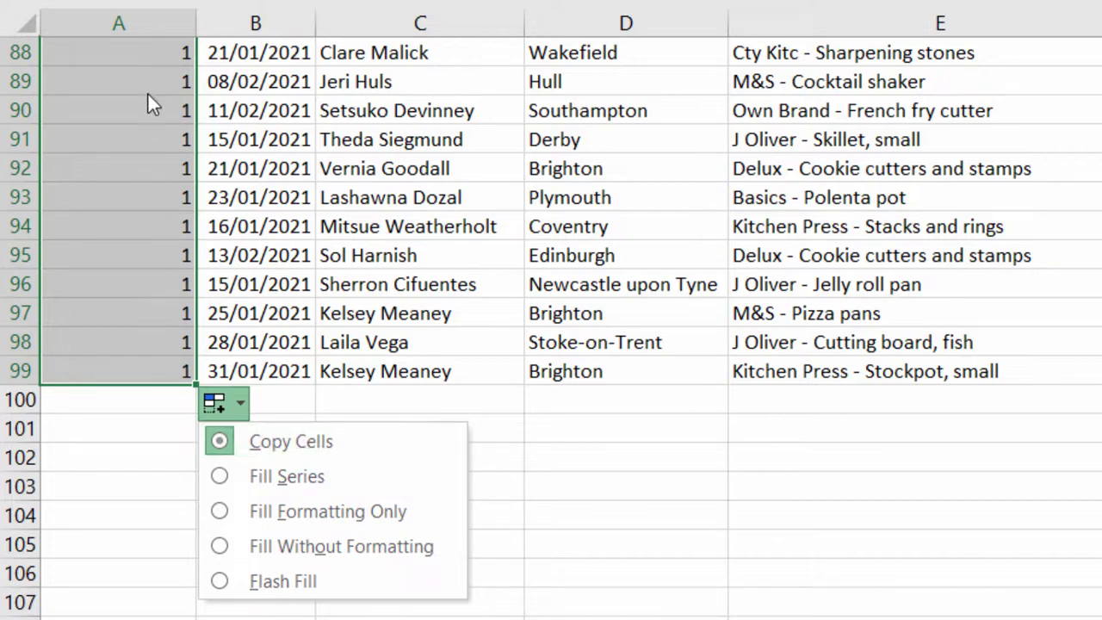
click(218, 475)
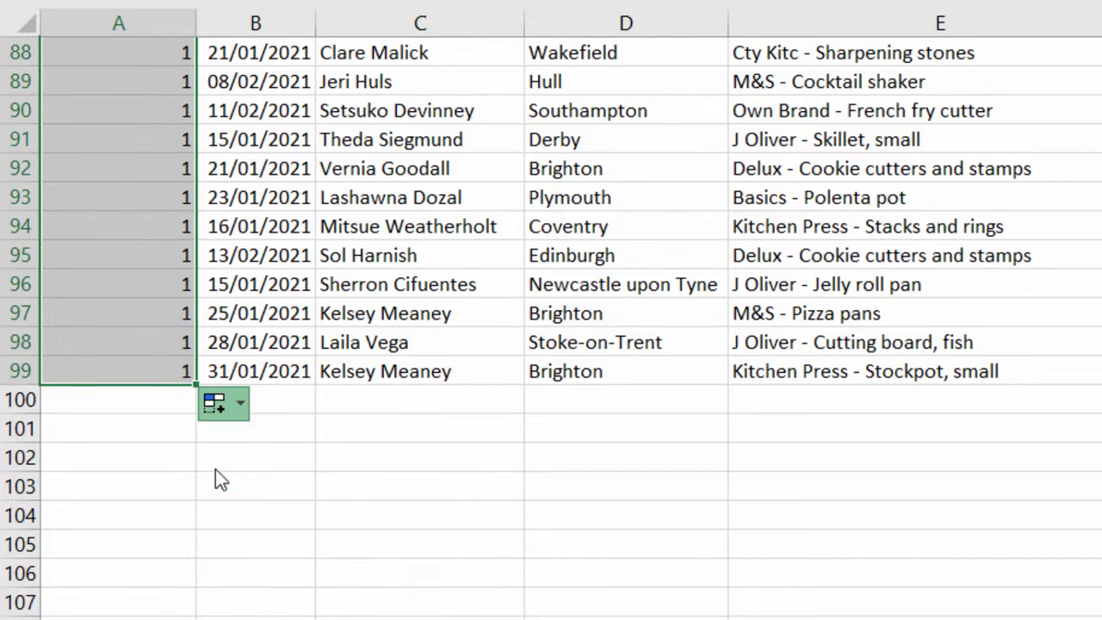
scroll(151, 114, up, 1)
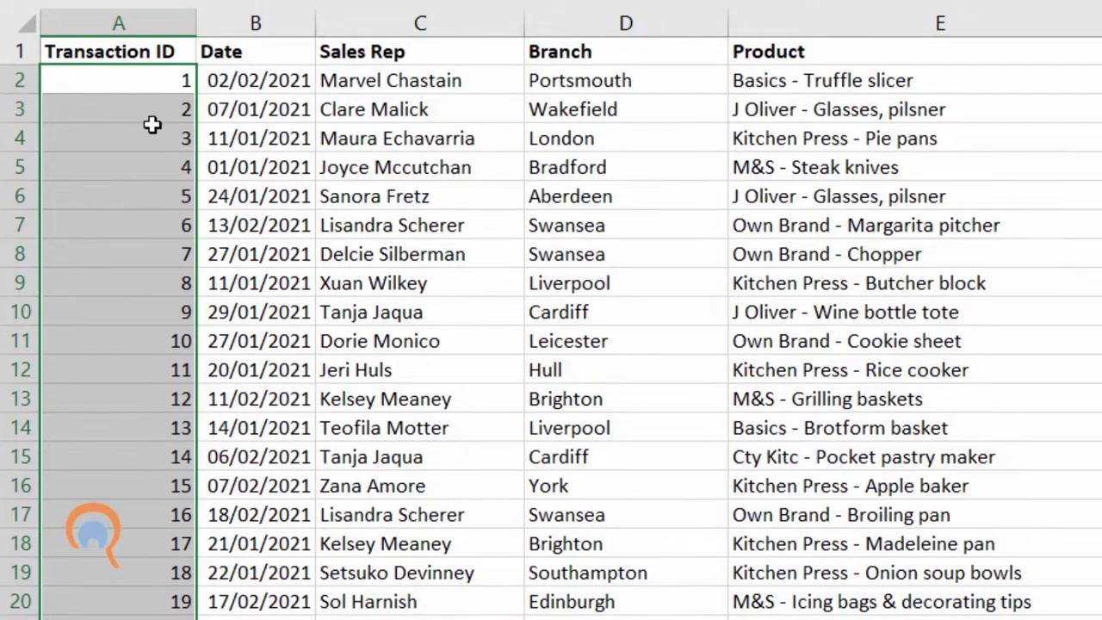
scroll(151, 120, down, 18)
scroll(152, 125, down, 7)
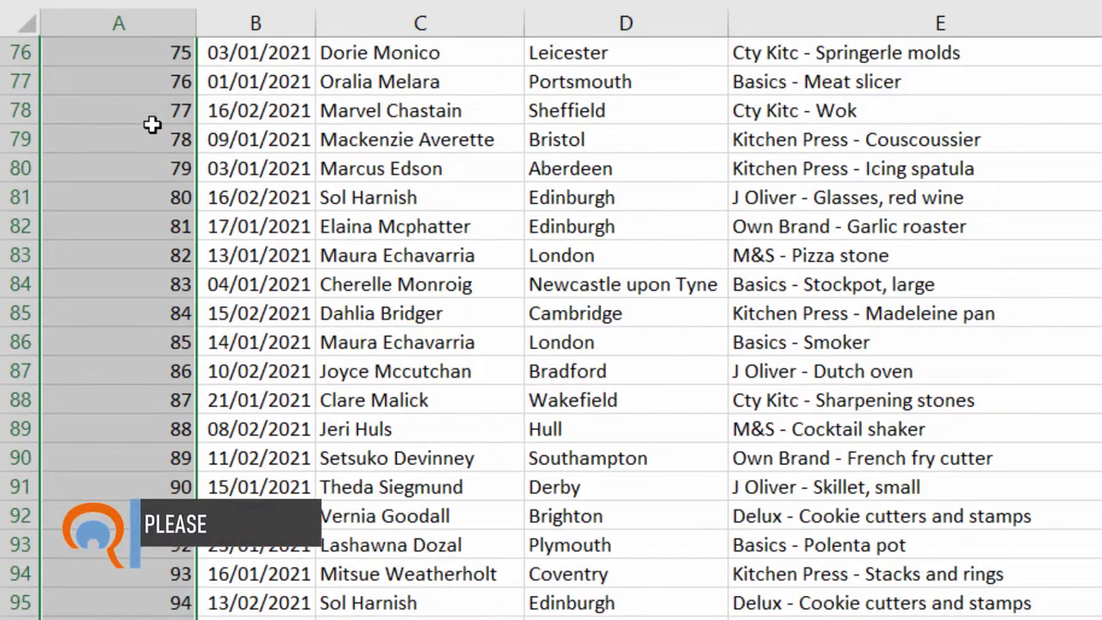
scroll(152, 124, up, 20)
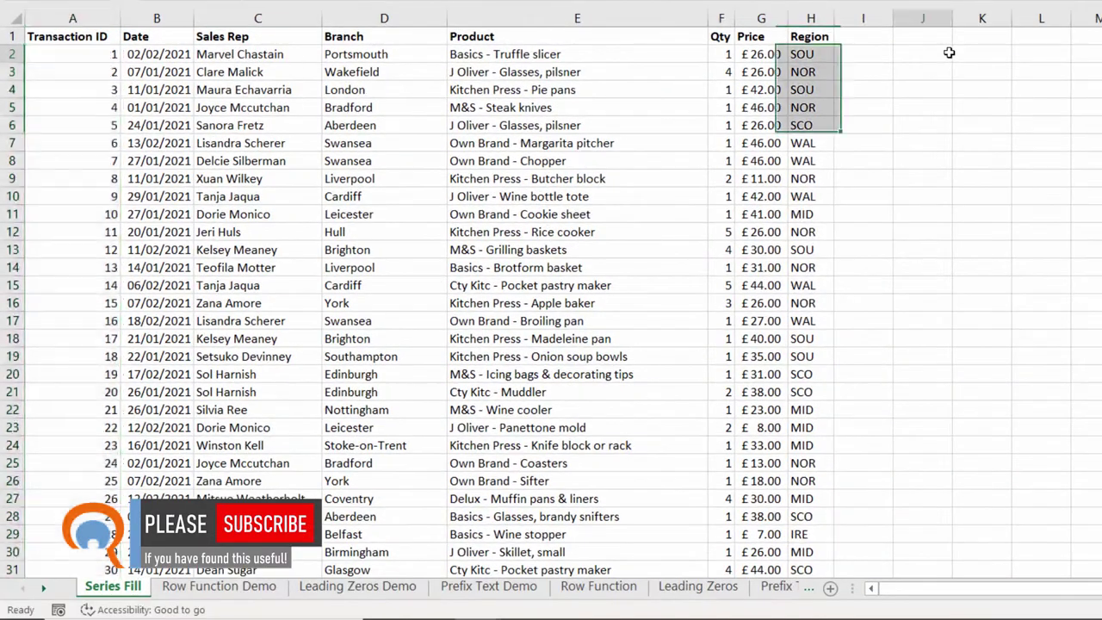
- Enter 1 in J2 and fill column J as a linear series, step 1, stopping at 100
click(948, 53)
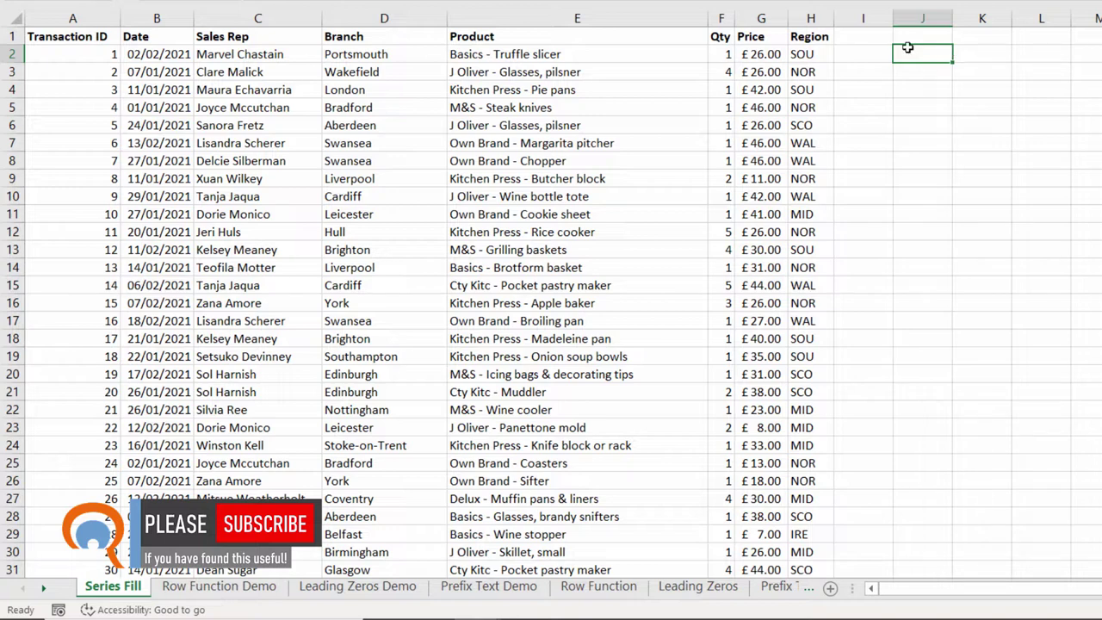
text(1)
click(914, 57)
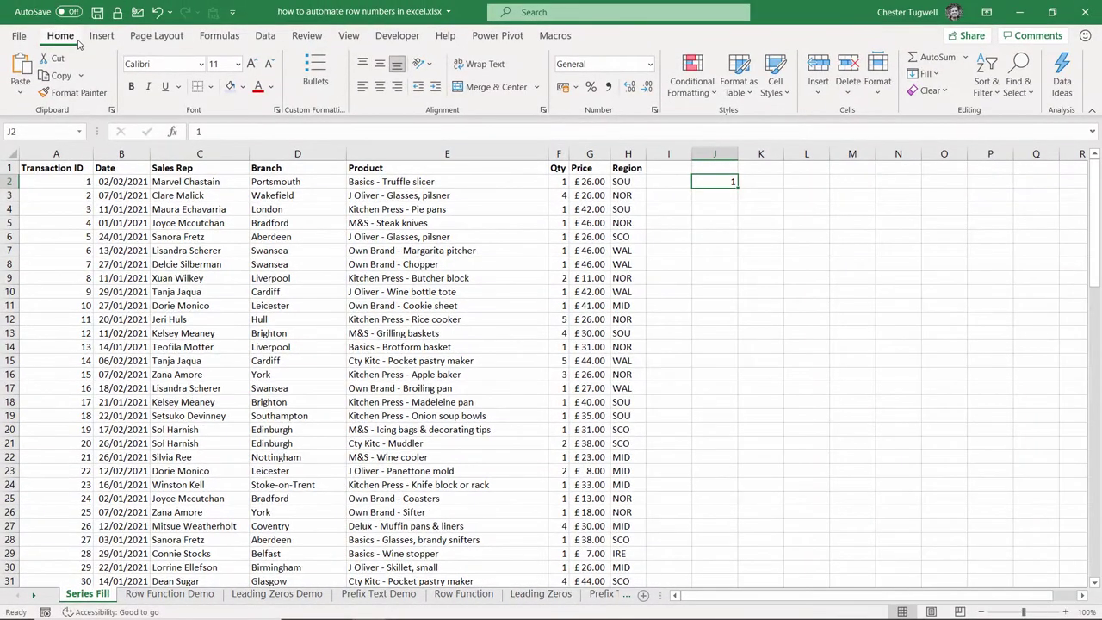
click(926, 73)
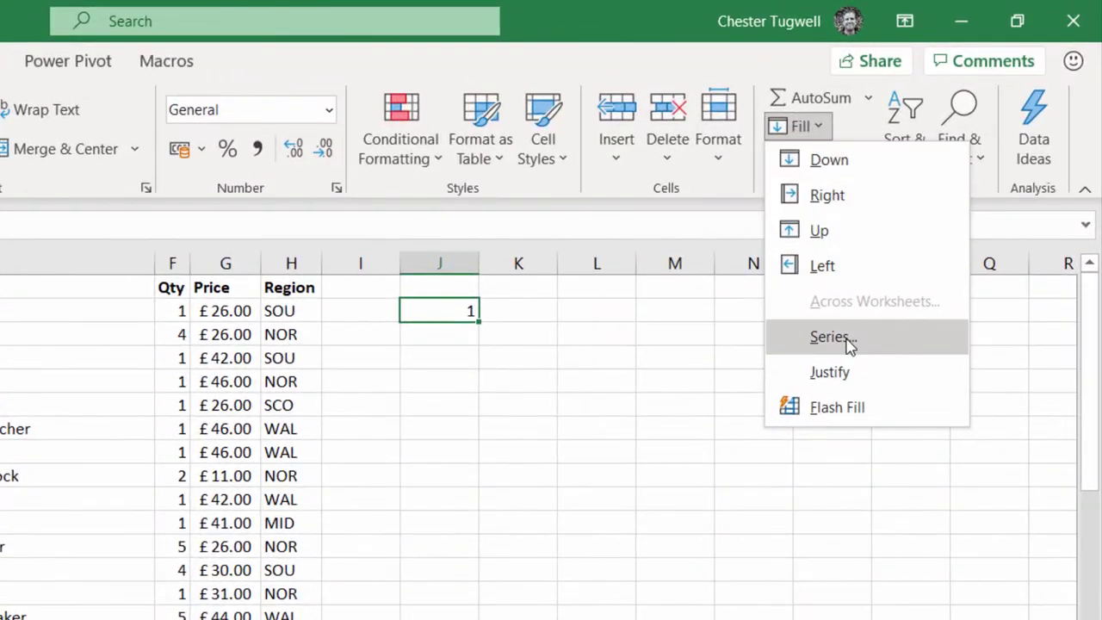
click(878, 288)
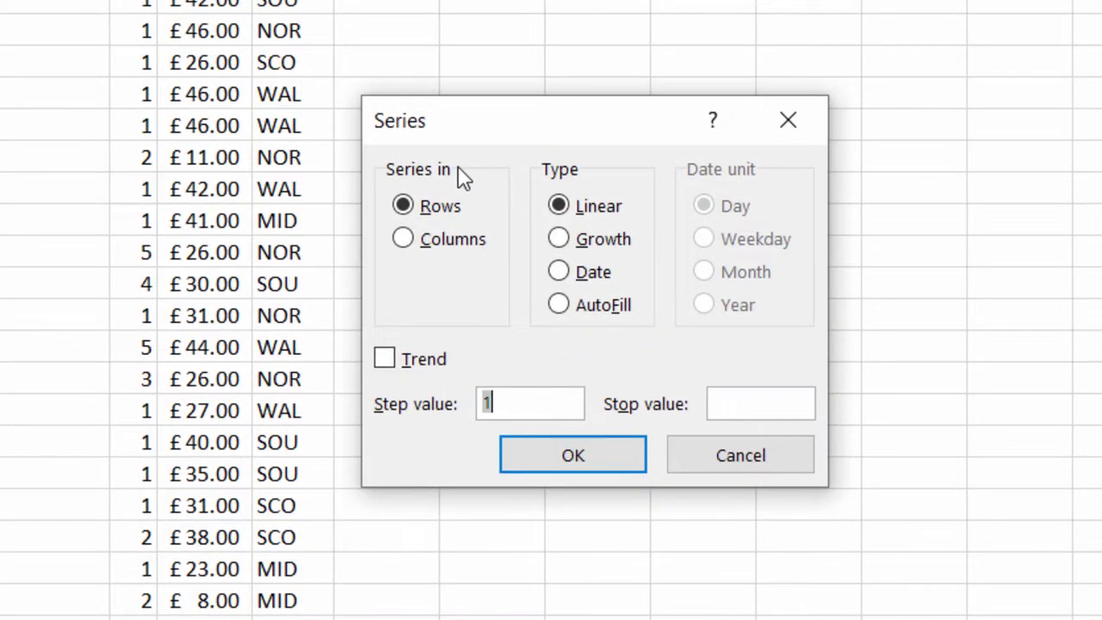
click(420, 242)
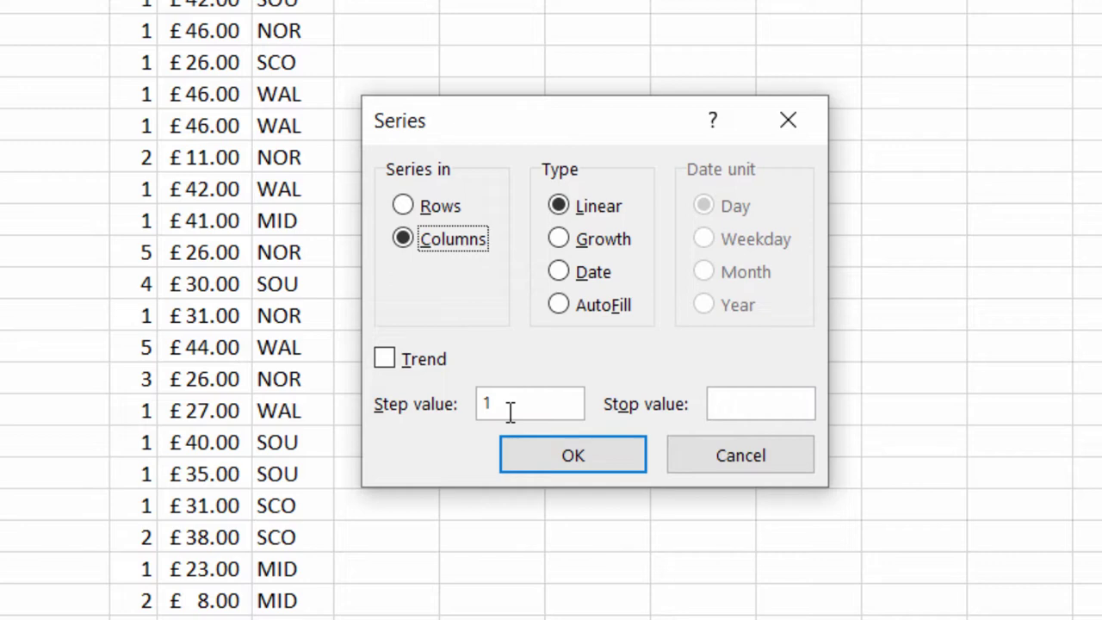
click(745, 407)
text(100)
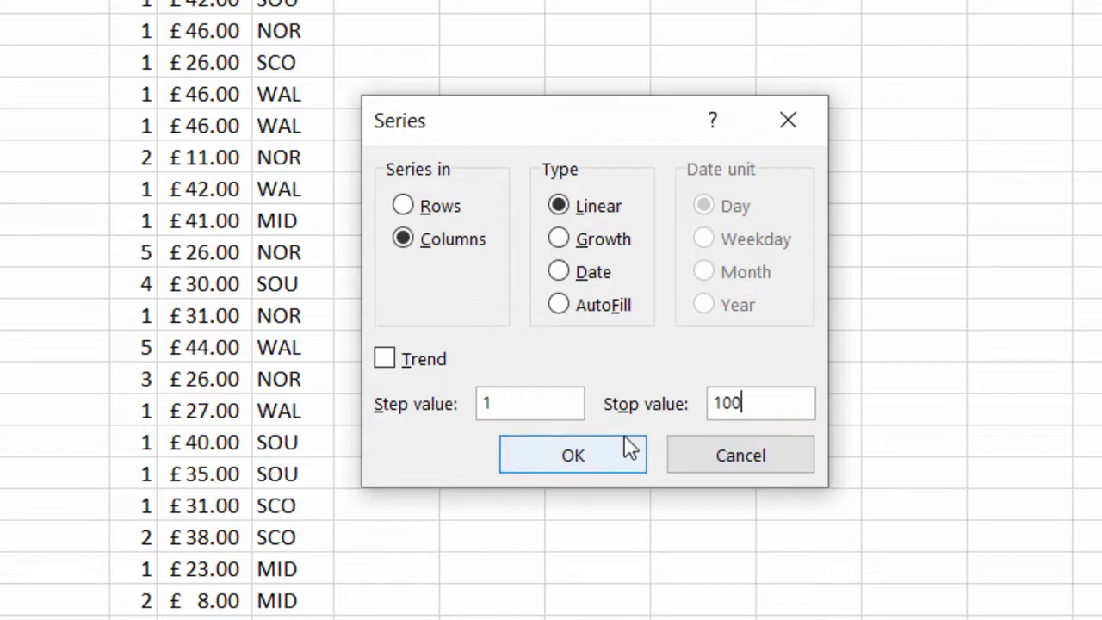
click(593, 453)
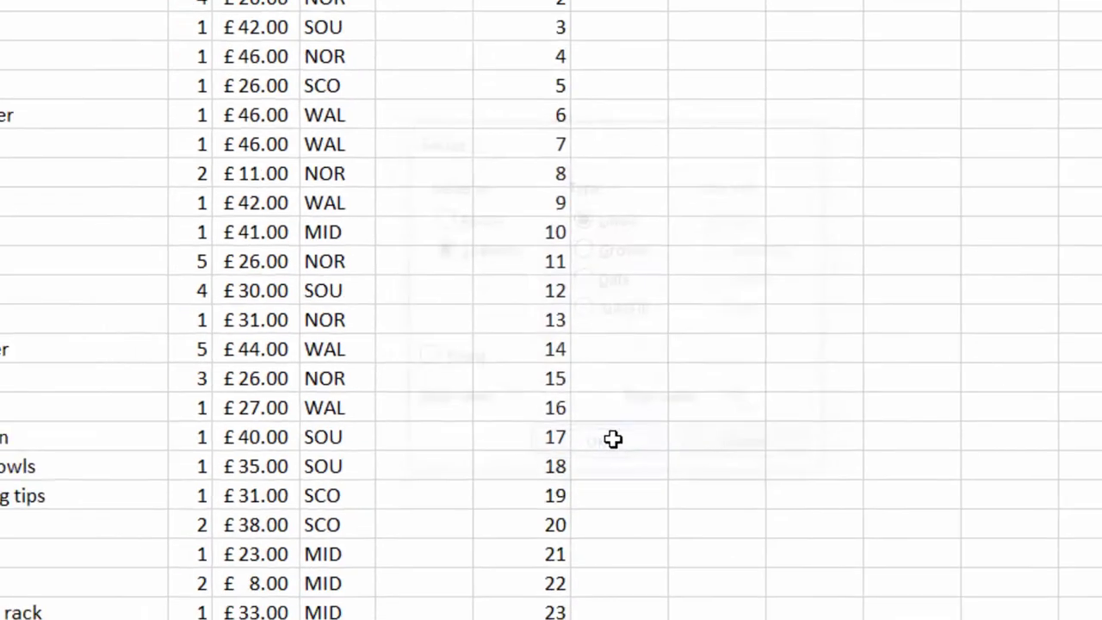
scroll(612, 439, down, 20)
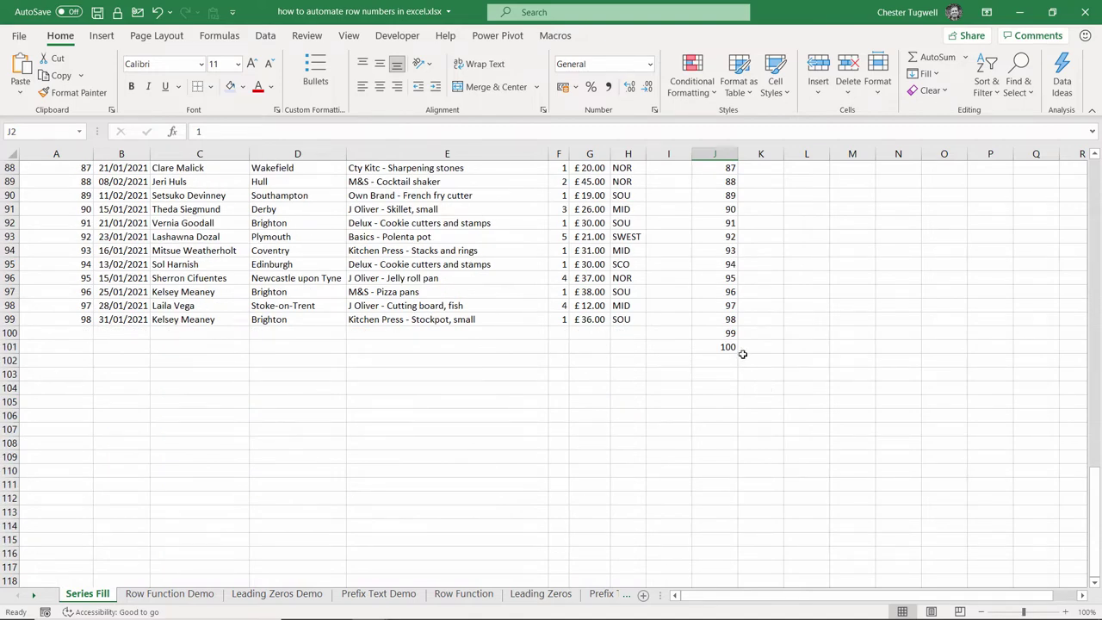
- Sort the sales table by Price, smallest to largest
scroll(715, 295, up, 18)
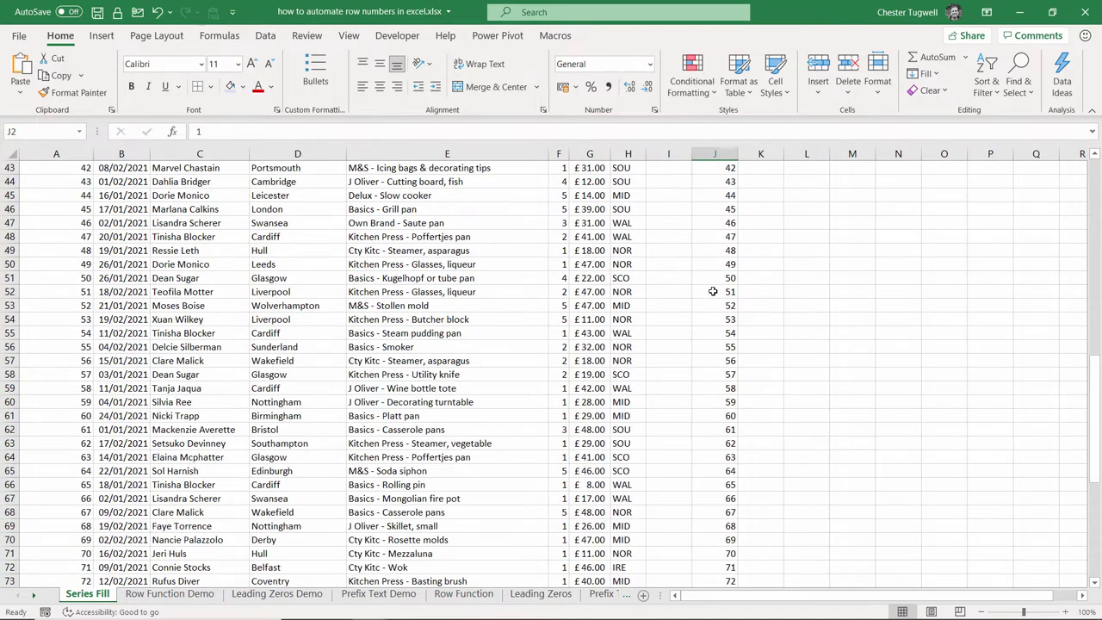
scroll(721, 352, up, 11)
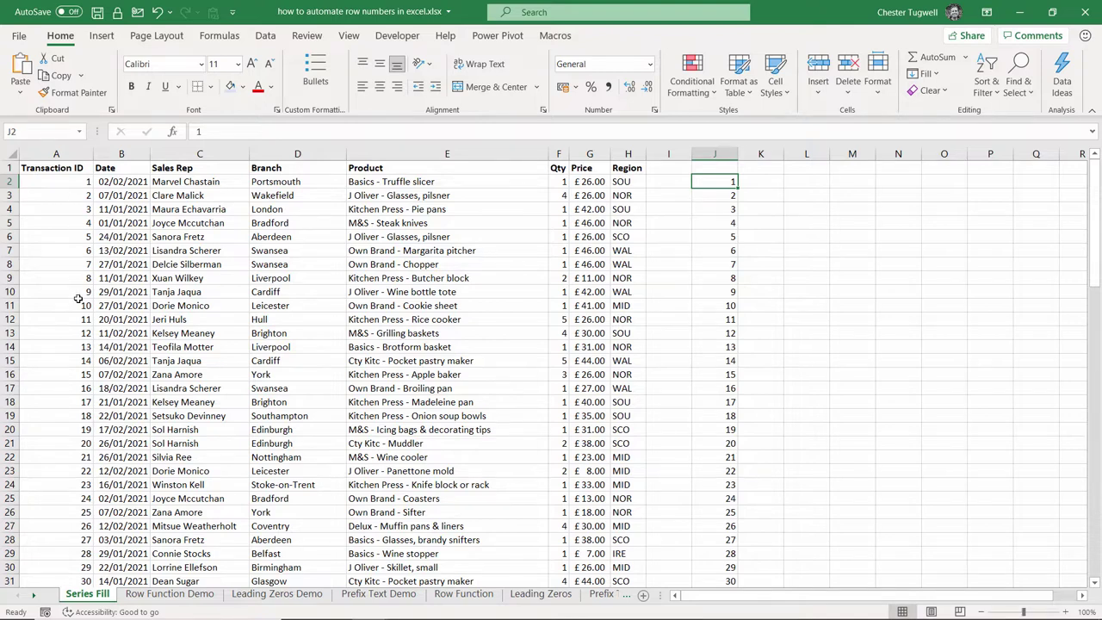
right_click(589, 209)
mouse_move(656, 457)
click(778, 456)
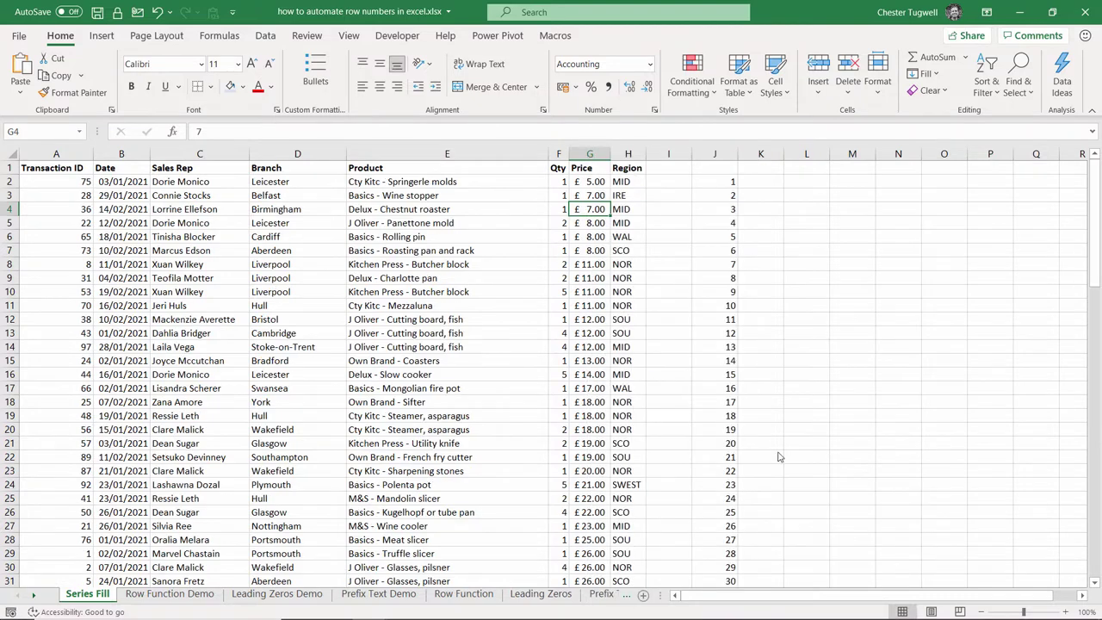
- Sort the table back by Transaction ID, smallest to largest
right_click(42, 194)
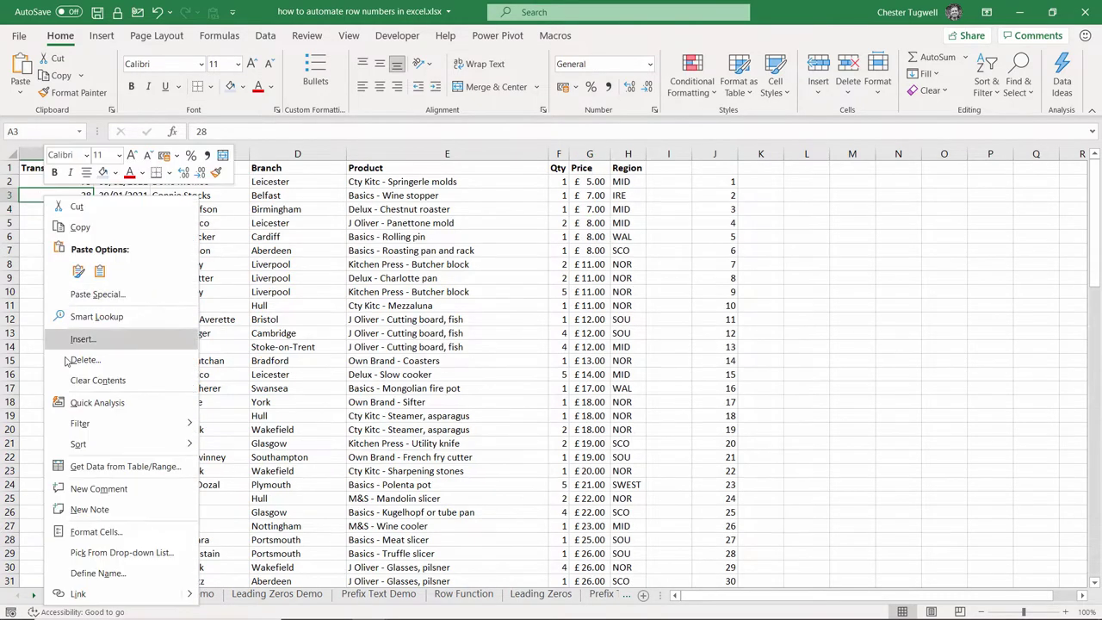
mouse_move(78, 442)
click(258, 446)
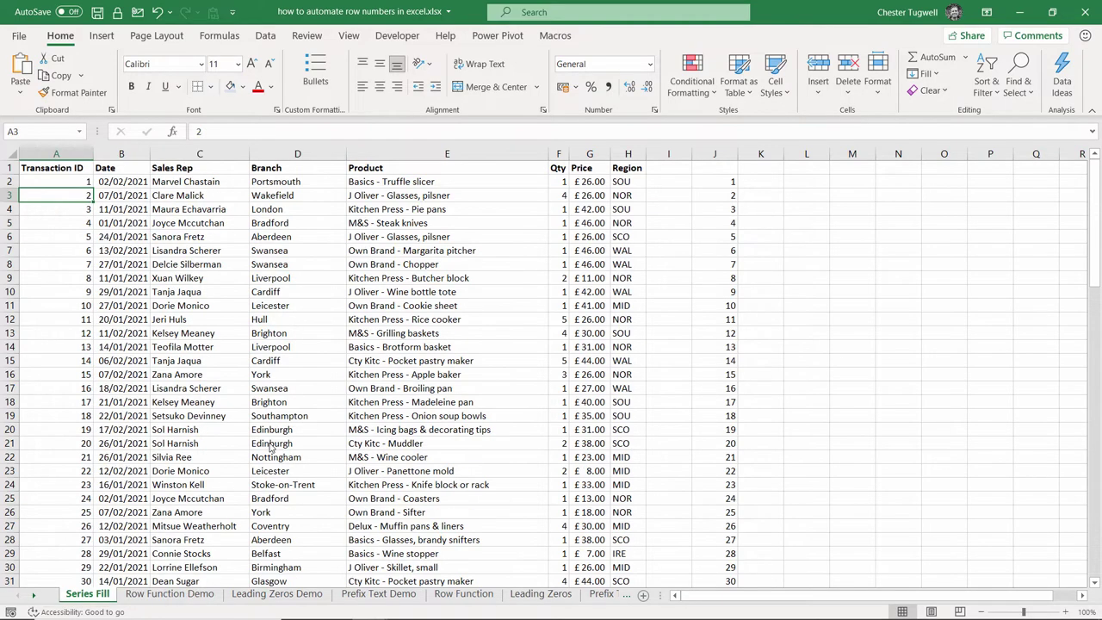
- Add a new record below the last date with today's date, 19/02/2021
click(133, 376)
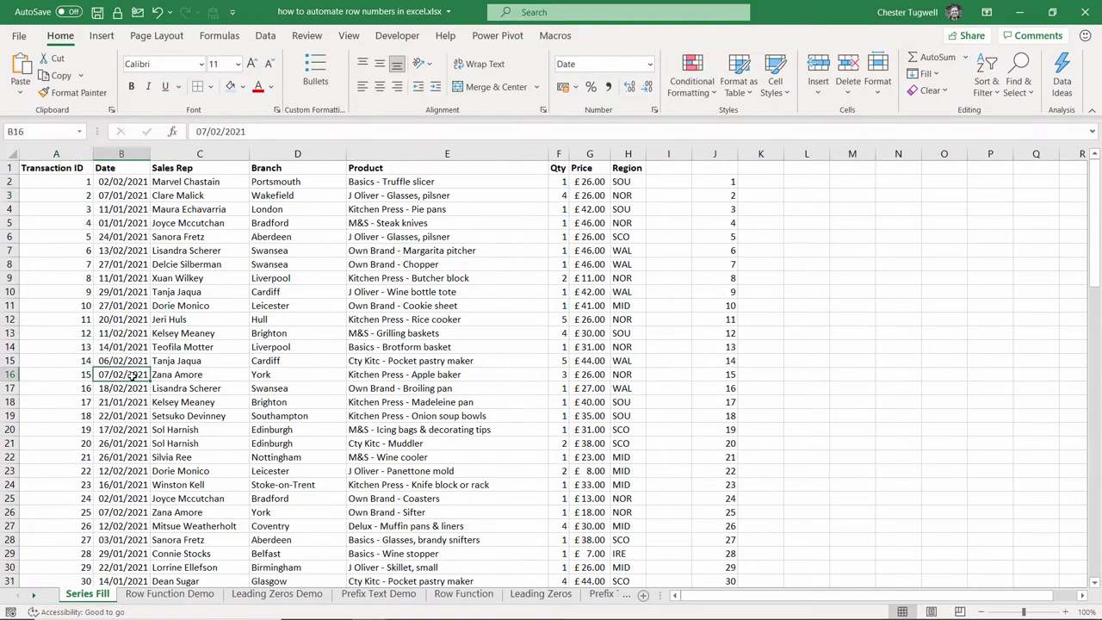
key(ctrl+Down)
click(110, 436)
key(ctrl+semicolon)
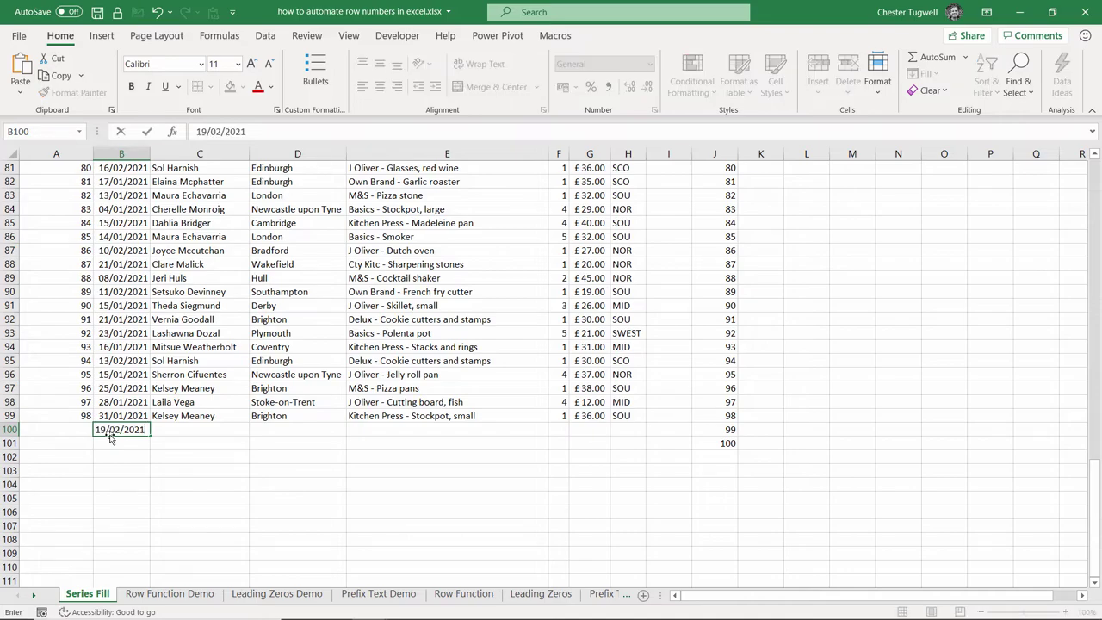
key(Return)
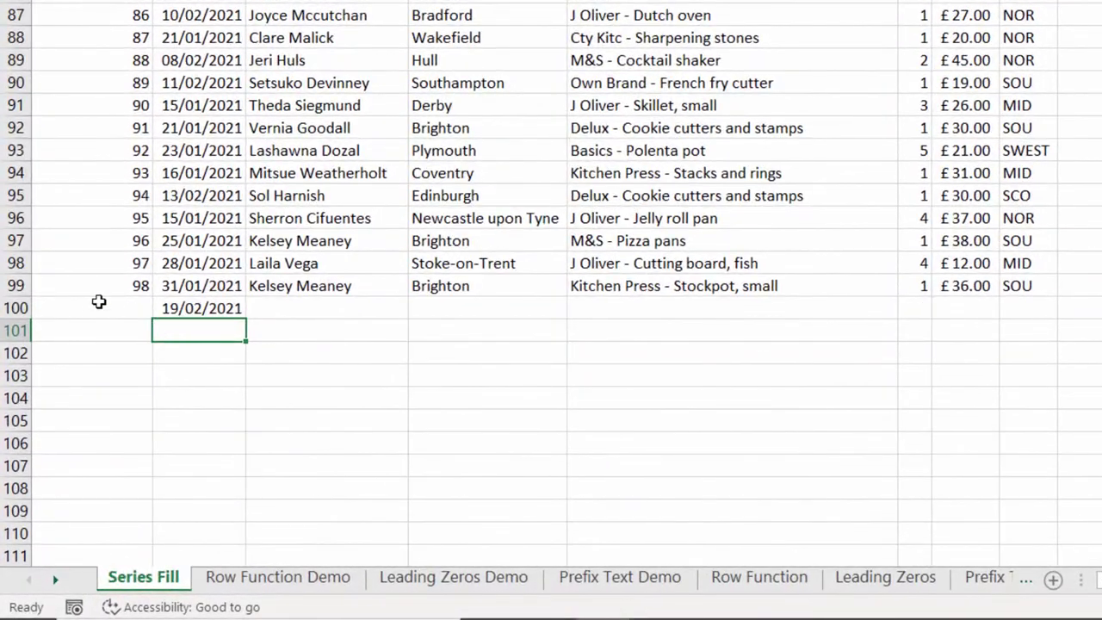
- Extend the Transaction IDs so the new row 100 reads 99
click(138, 286)
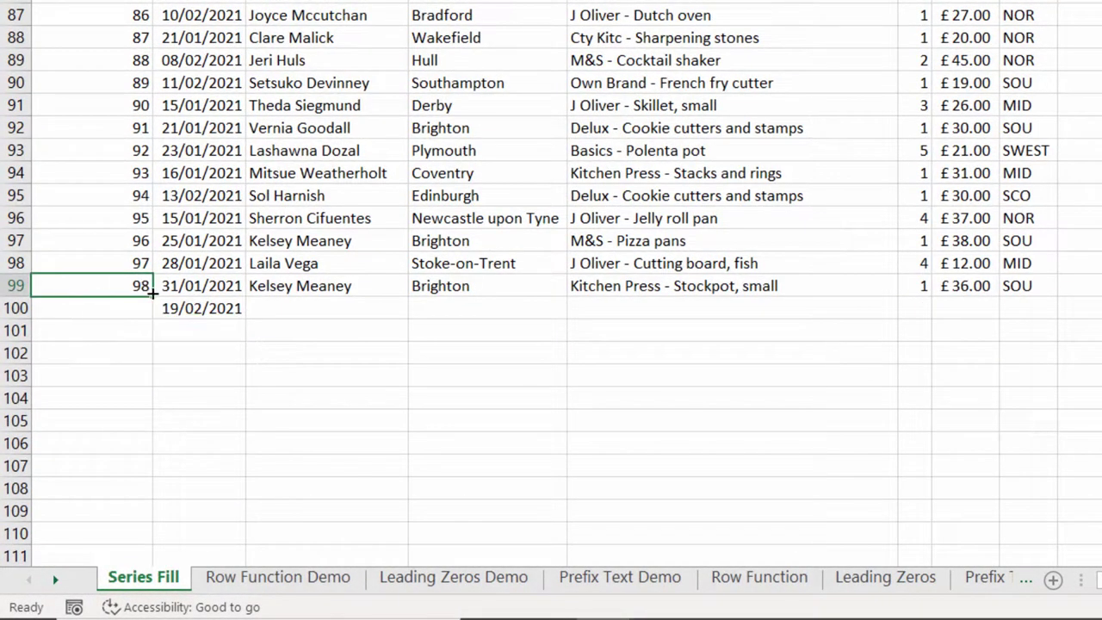
mouse_move(153, 301)
mouse_down()
mouse_move(160, 330)
mouse_move(155, 317)
mouse_up()
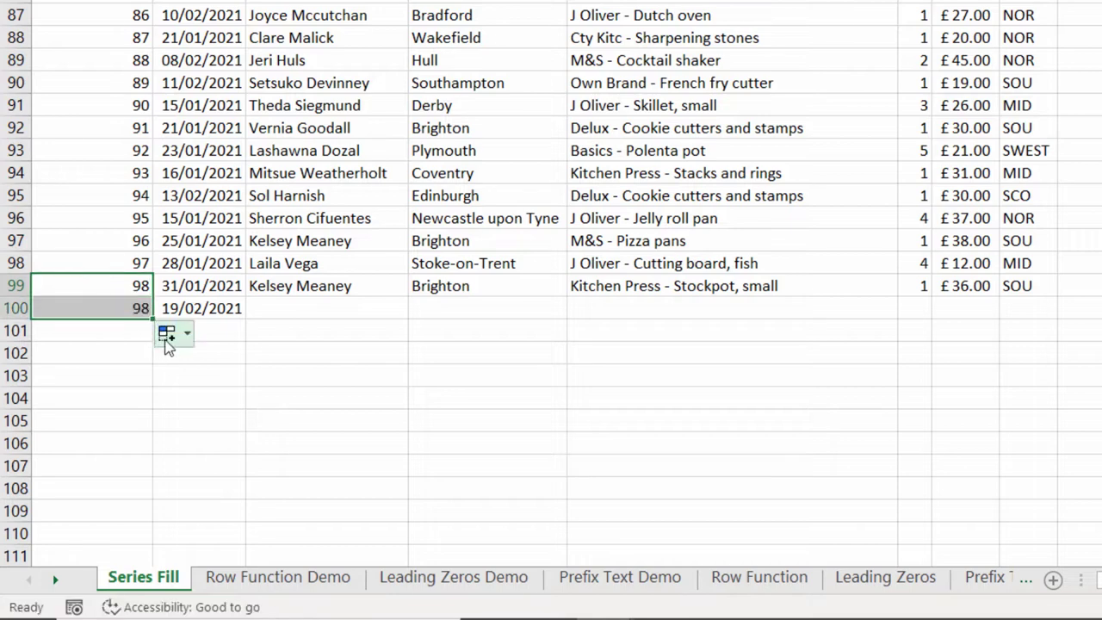
click(169, 334)
click(203, 390)
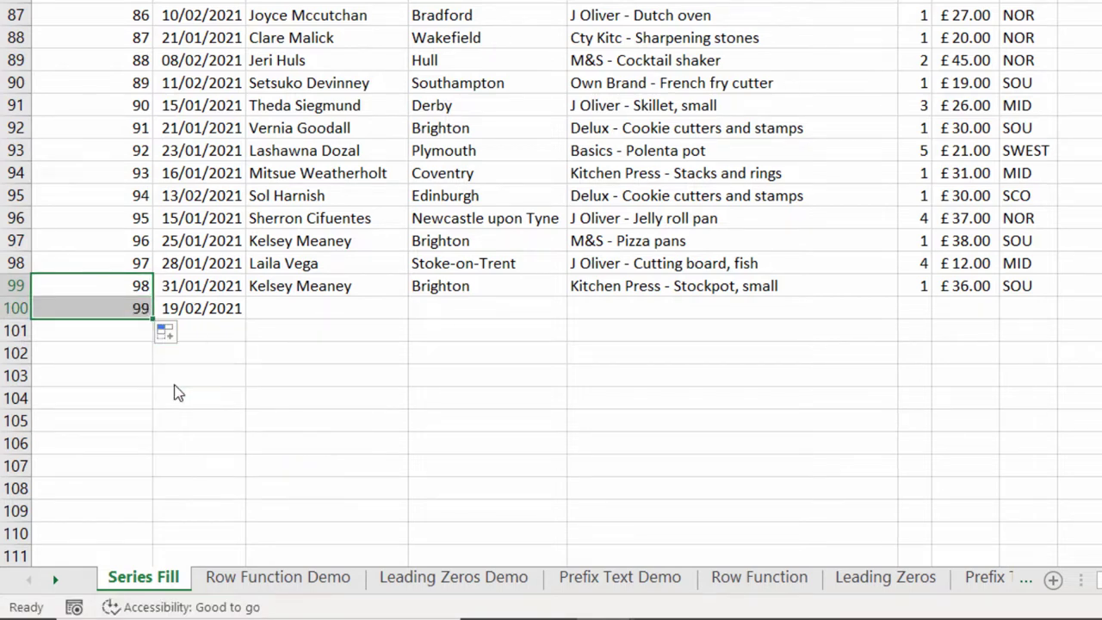
key(ctrl+z)
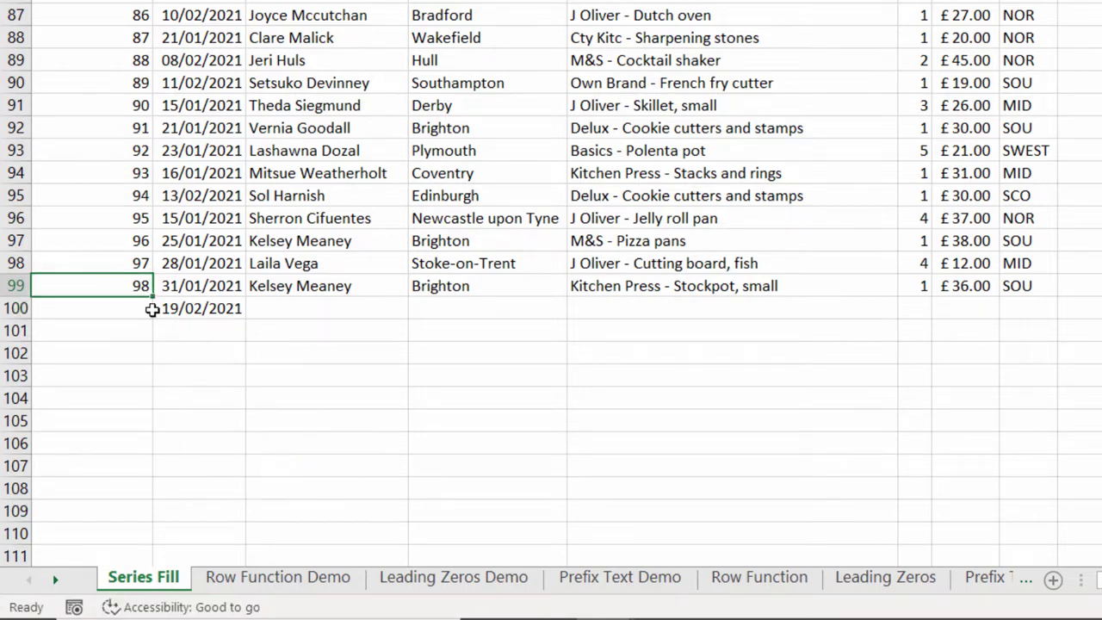
key(ctrl)
drag(154, 298, 156, 320)
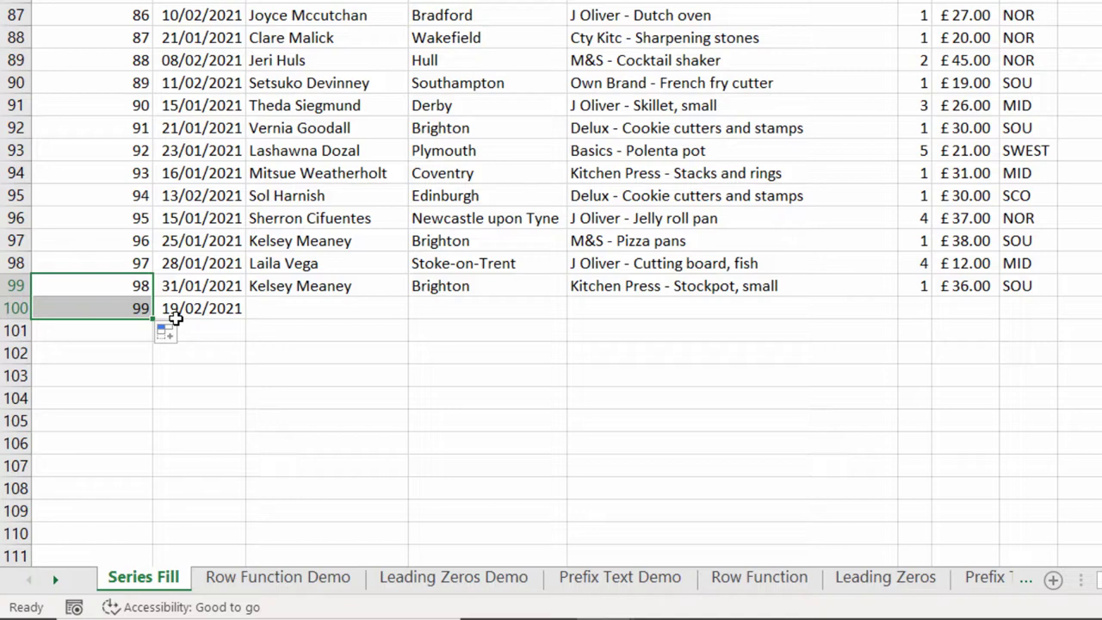
- Delete the row holding Transaction ID 88
click(7, 59)
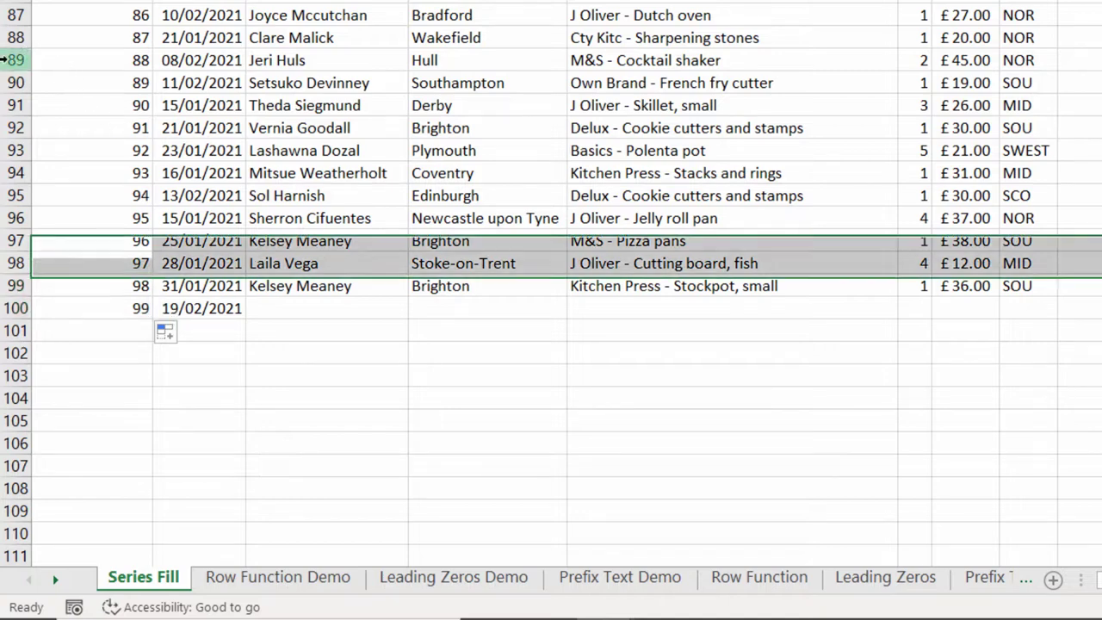
right_click(6, 59)
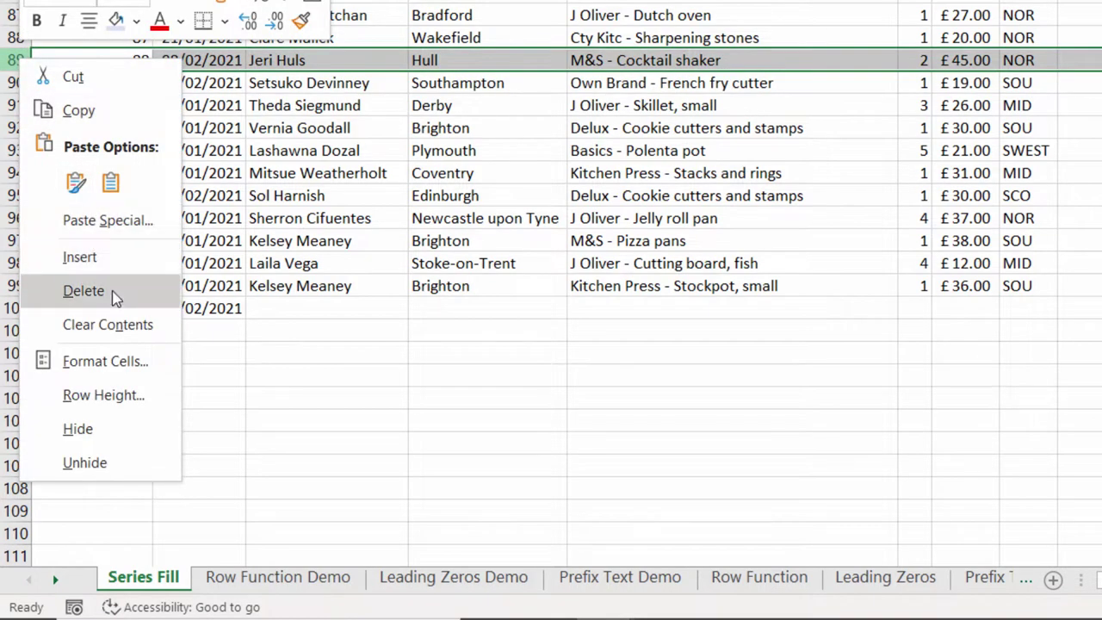
click(84, 291)
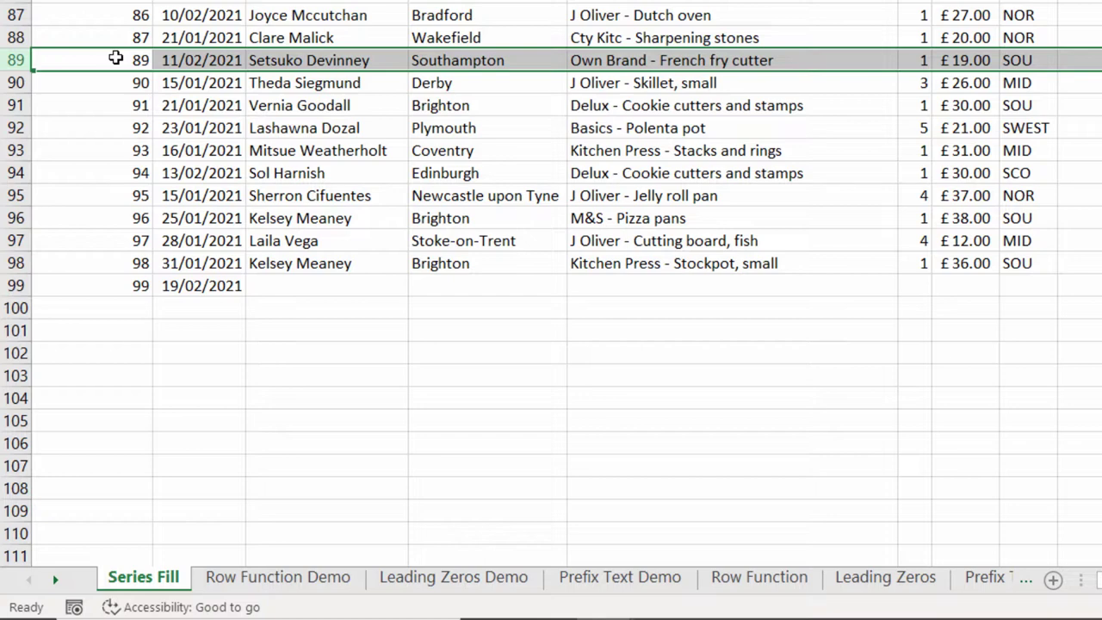
- Insert a blank row at 91 and renumber IDs from row 90 through row 100
click(19, 103)
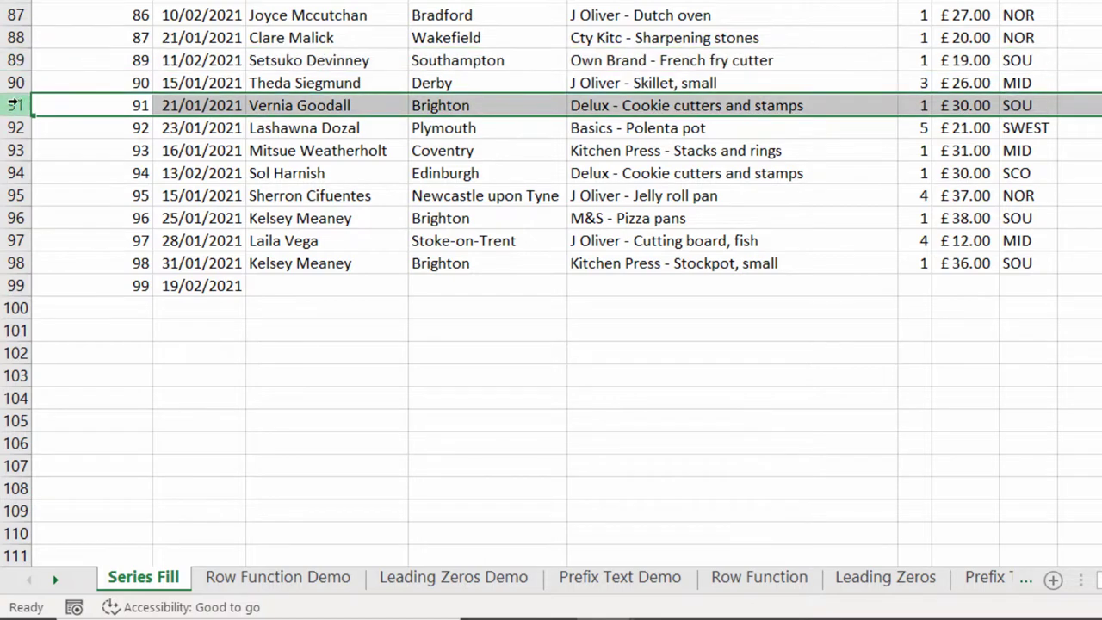
right_click(15, 104)
click(82, 297)
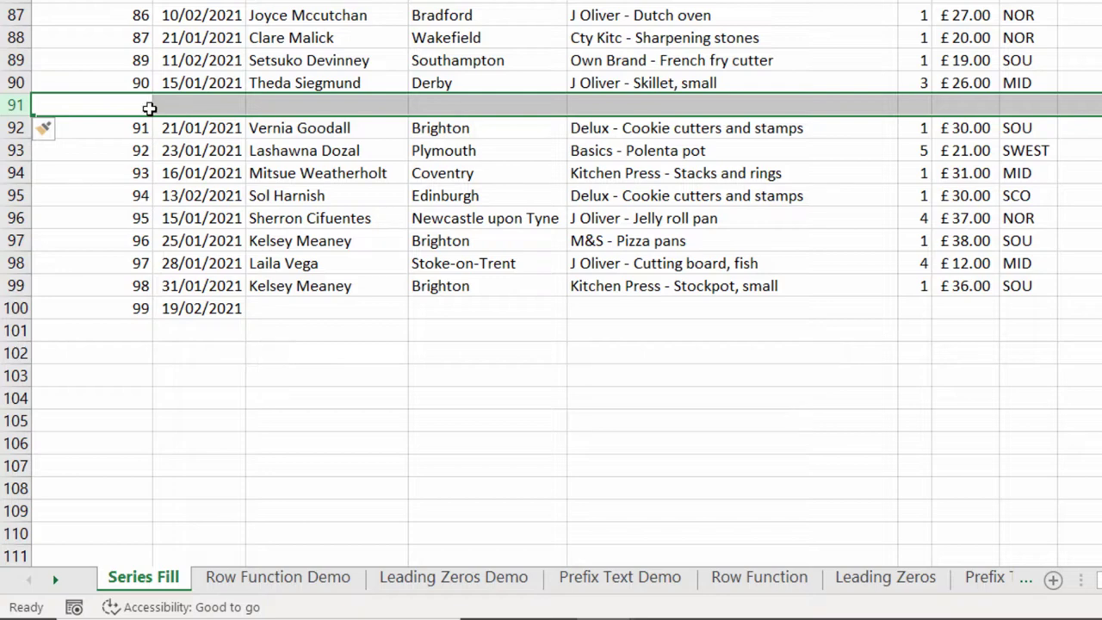
drag(141, 82, 172, 83)
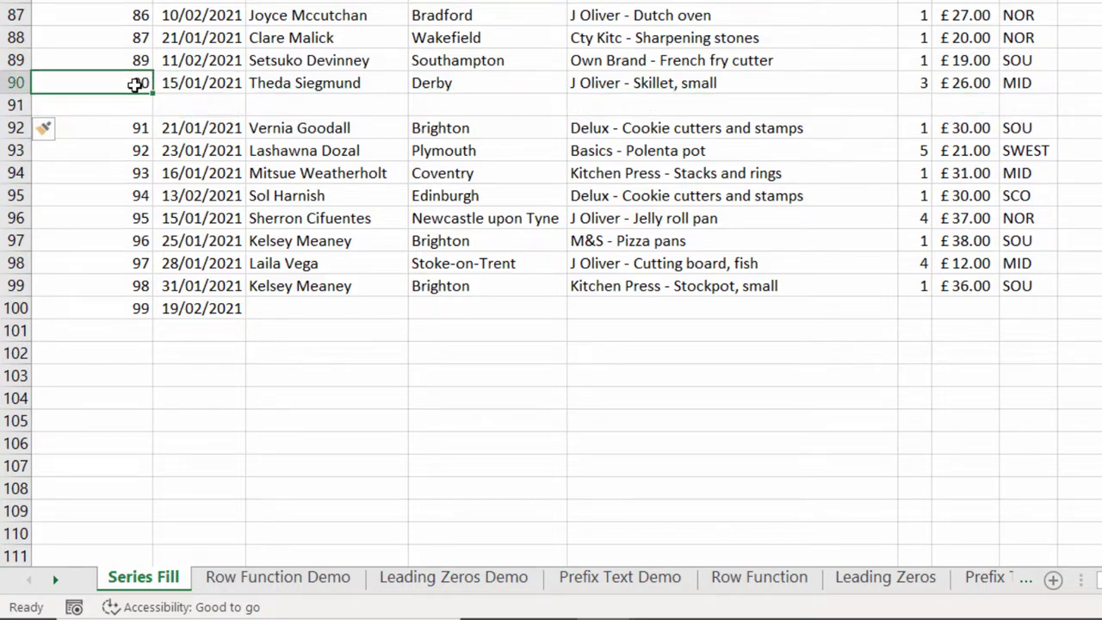
drag(152, 91, 148, 312)
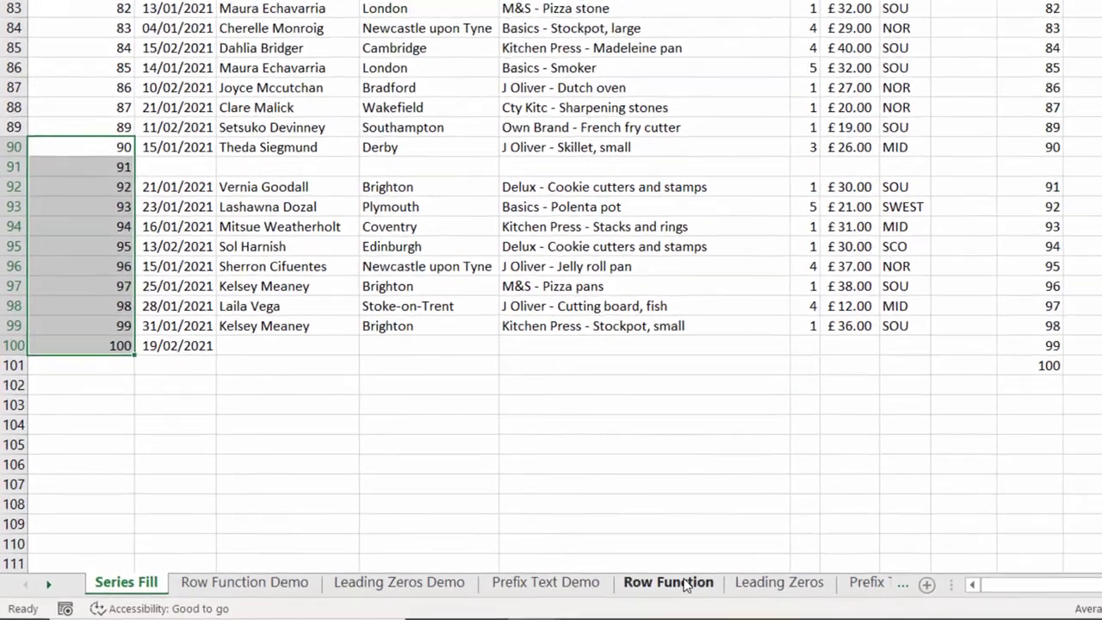
- On the Row Function sheet, enter =ROW() in A2 and fill it down the column
click(748, 578)
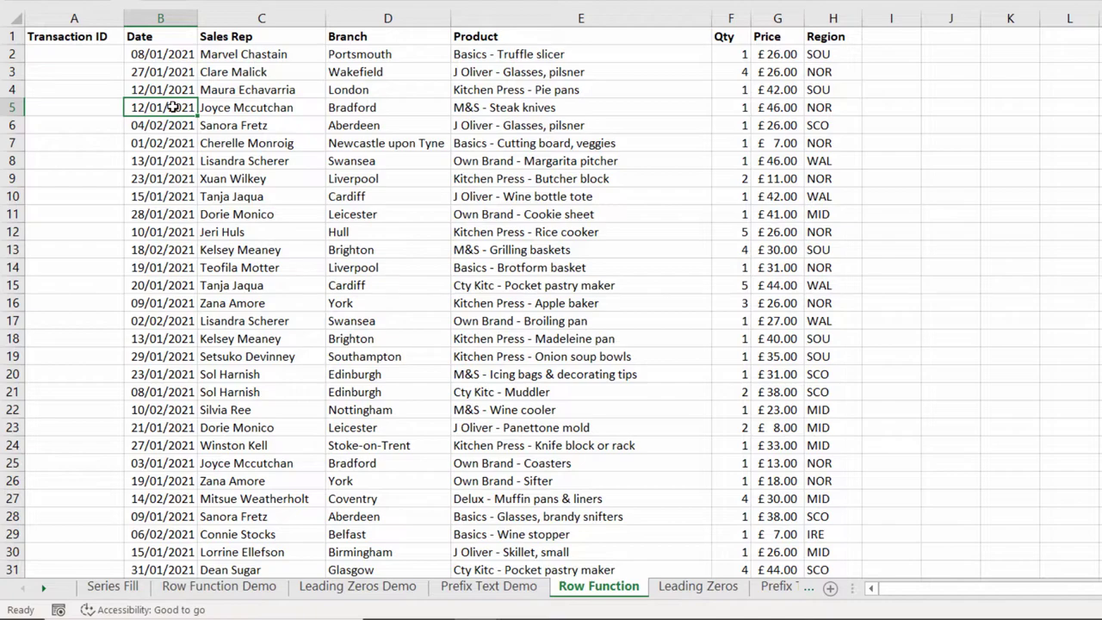
click(90, 56)
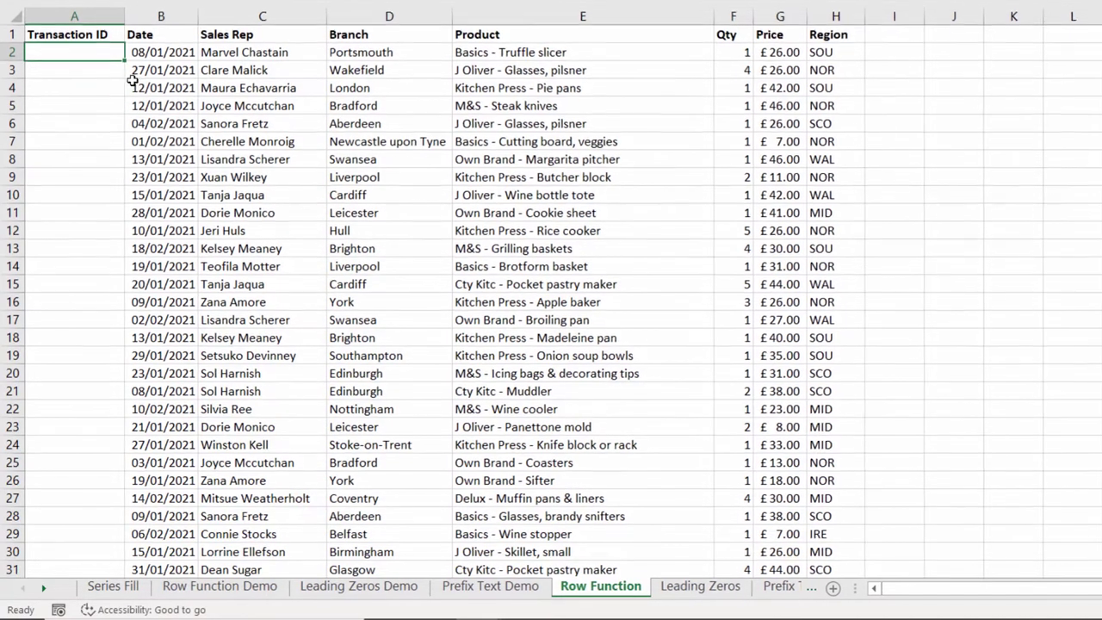
text(=row)
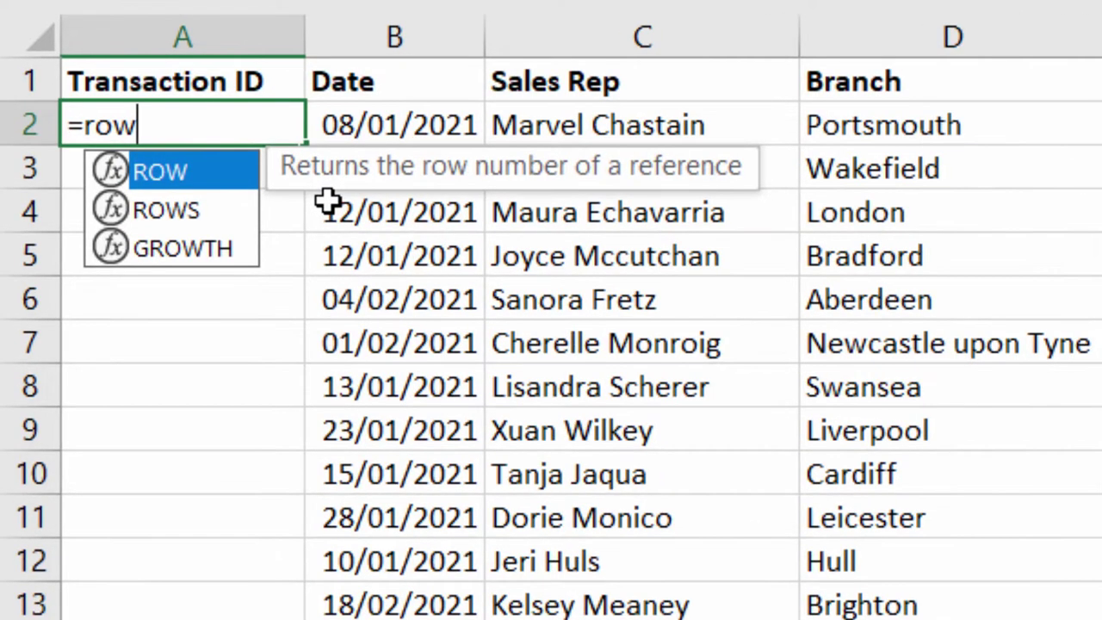
text(())
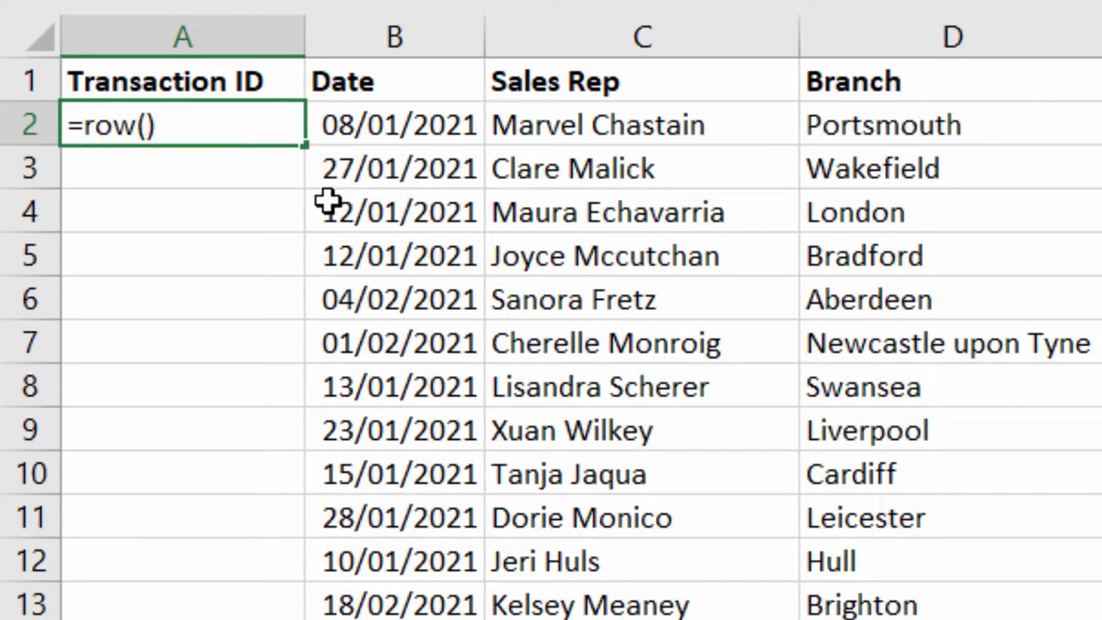
key(Return)
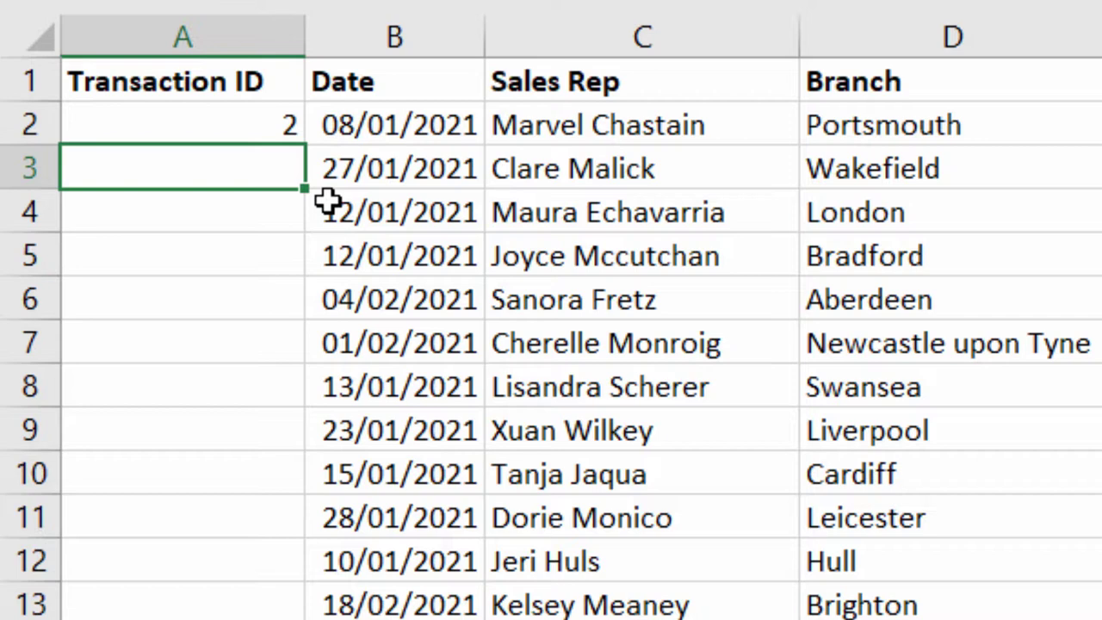
click(262, 126)
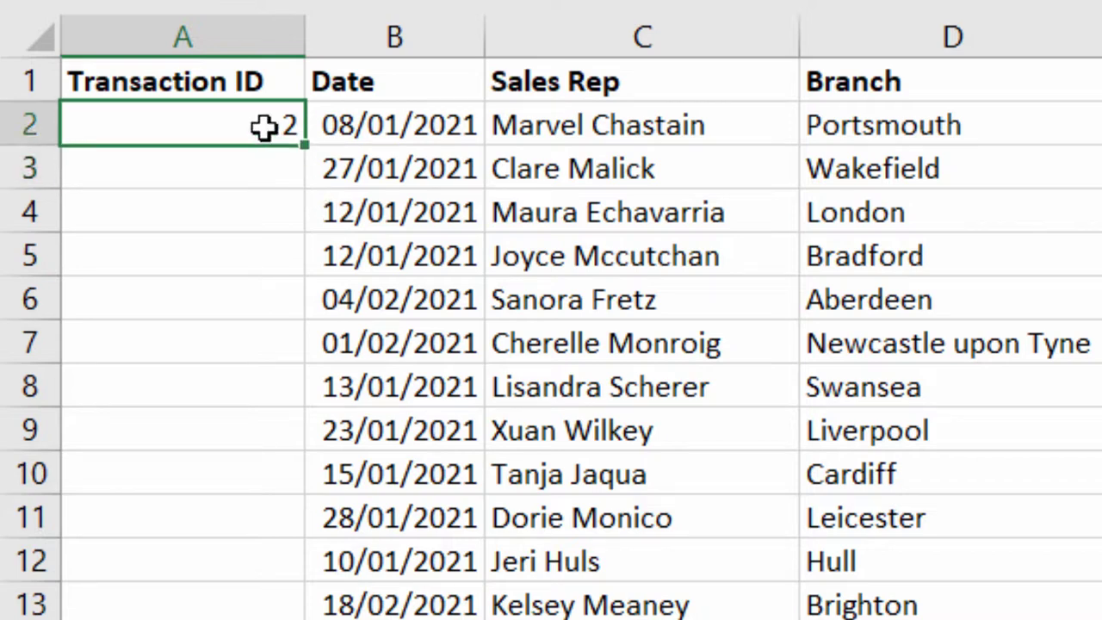
double_click(304, 146)
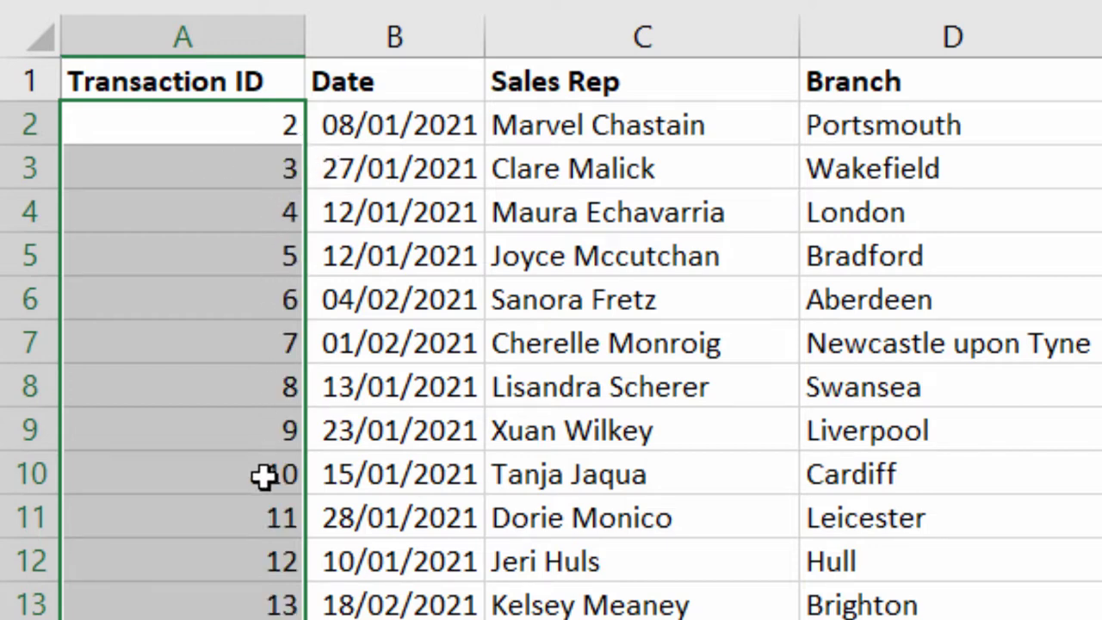
click(214, 164)
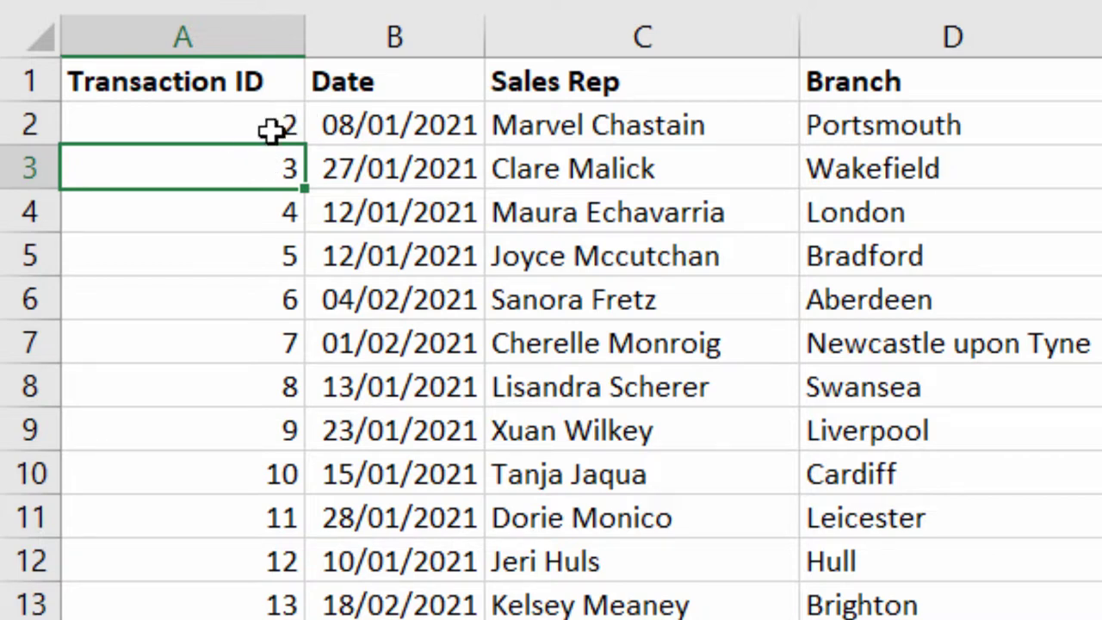
- Replace A2 with =ROW()-1 and fill it down so IDs start at 1
click(272, 129)
text(=ROW())
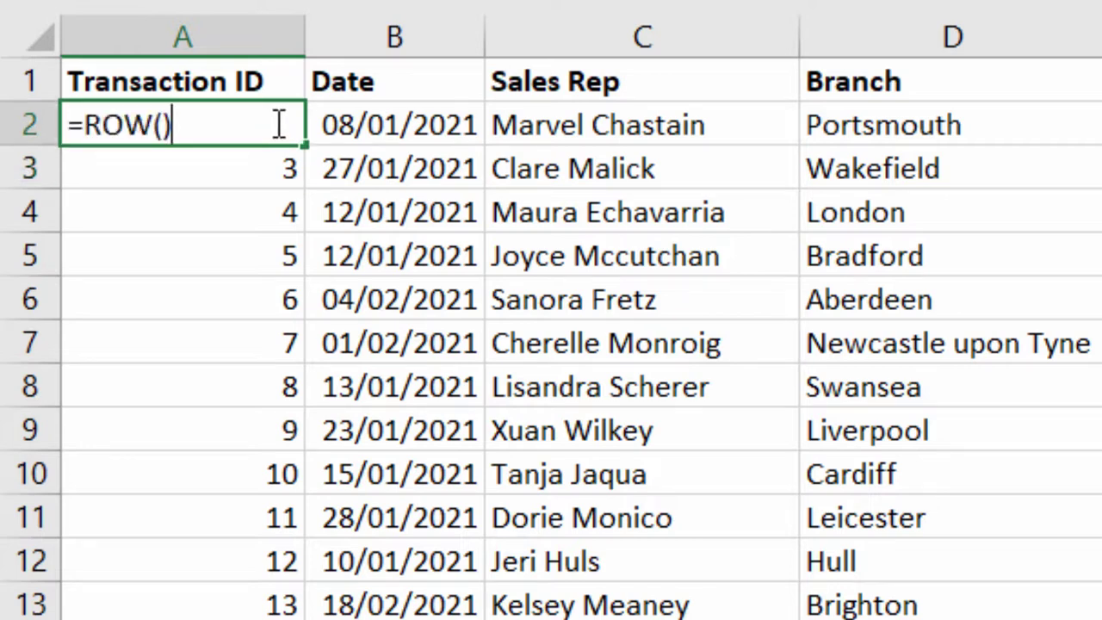
text(-1)
key(Return)
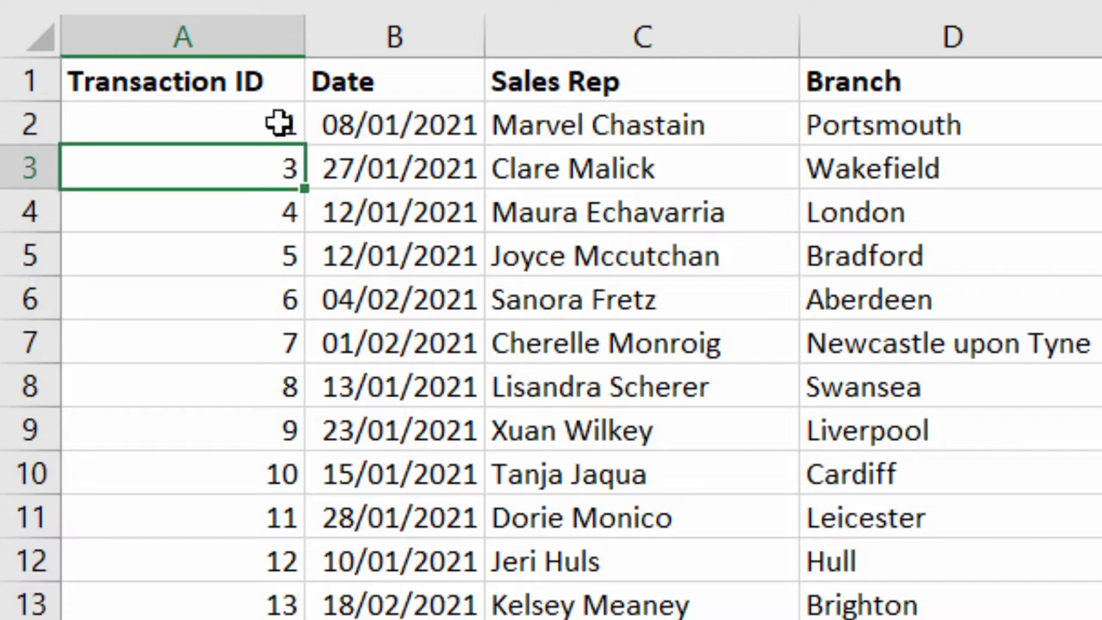
click(280, 123)
double_click(305, 144)
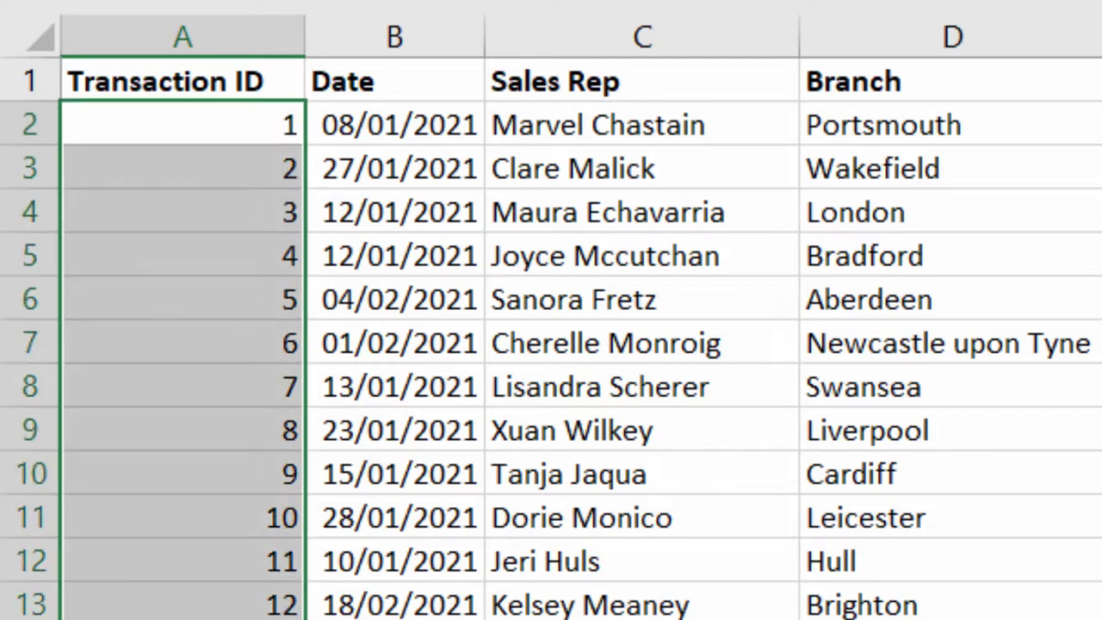
click(26, 514)
right_click(26, 515)
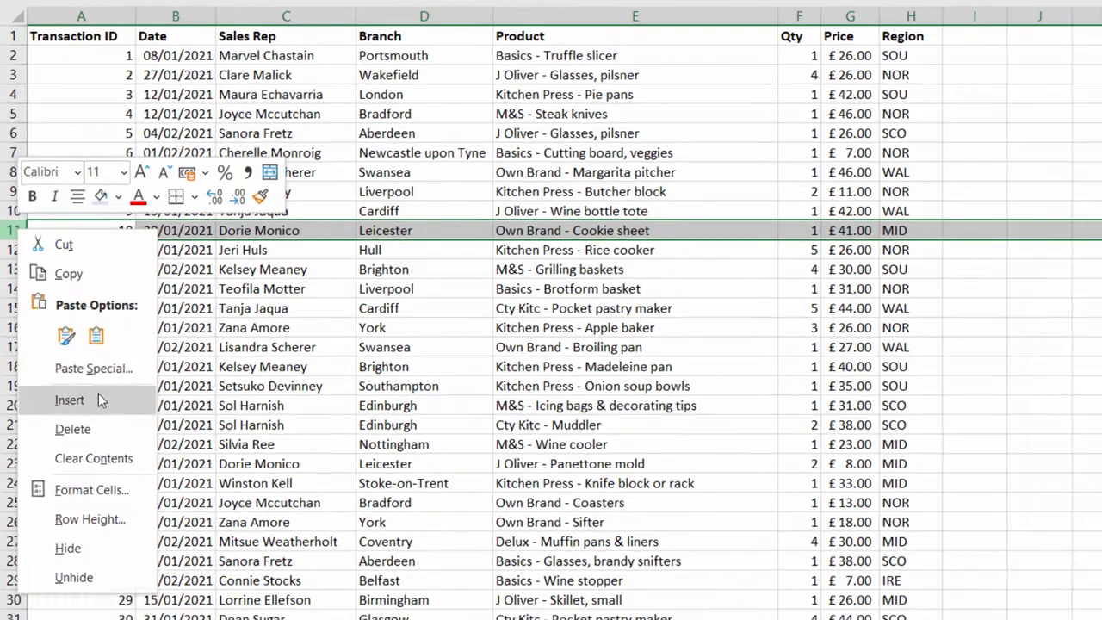
click(98, 398)
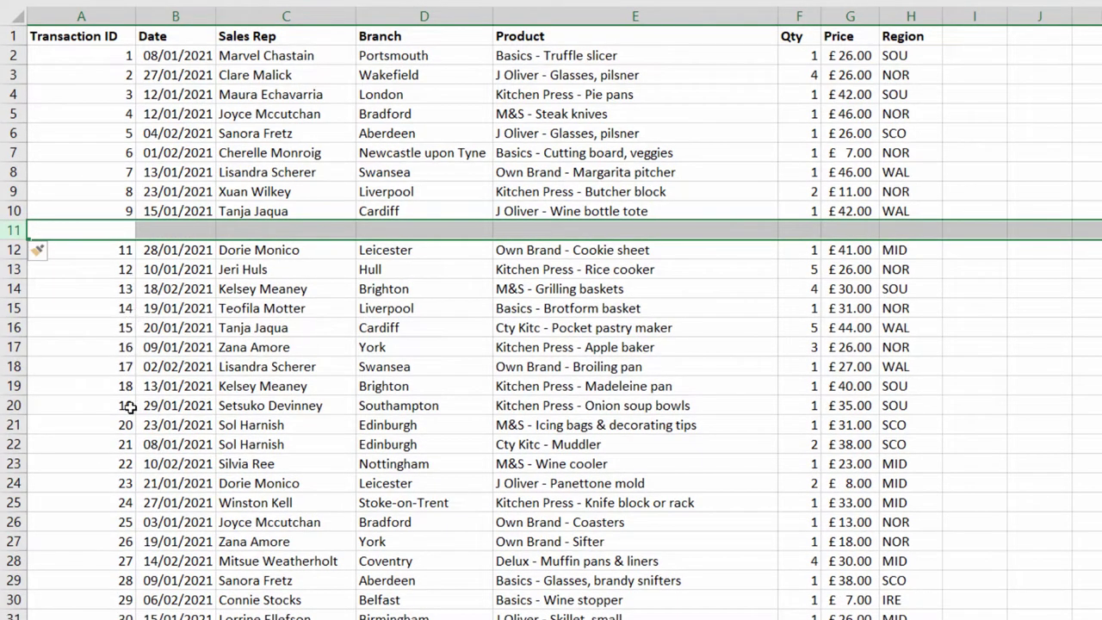
click(103, 209)
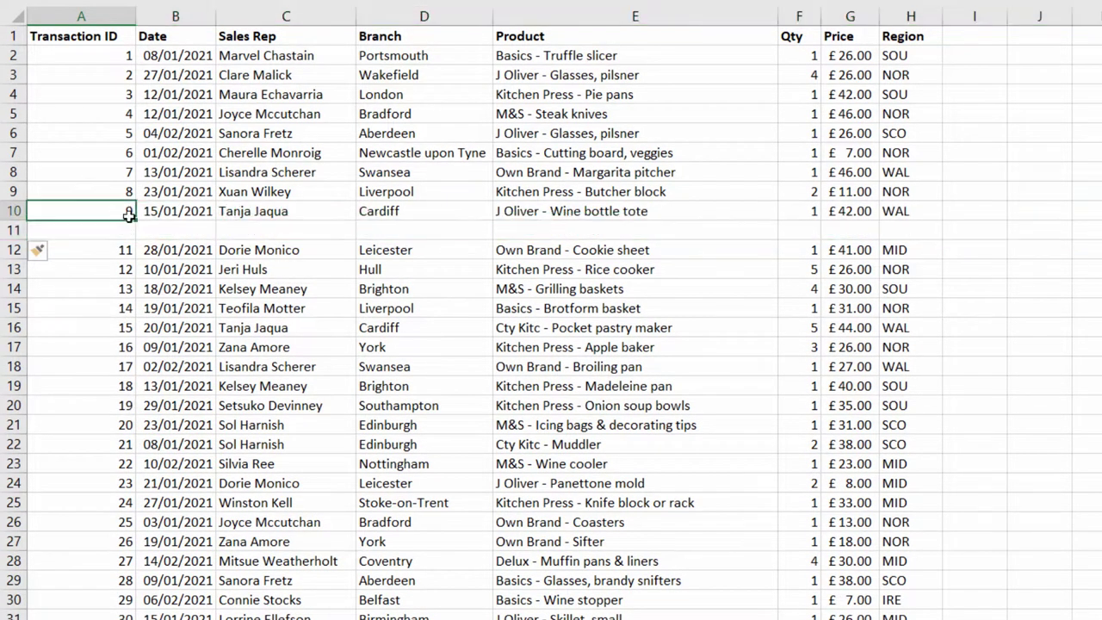
drag(133, 220, 131, 237)
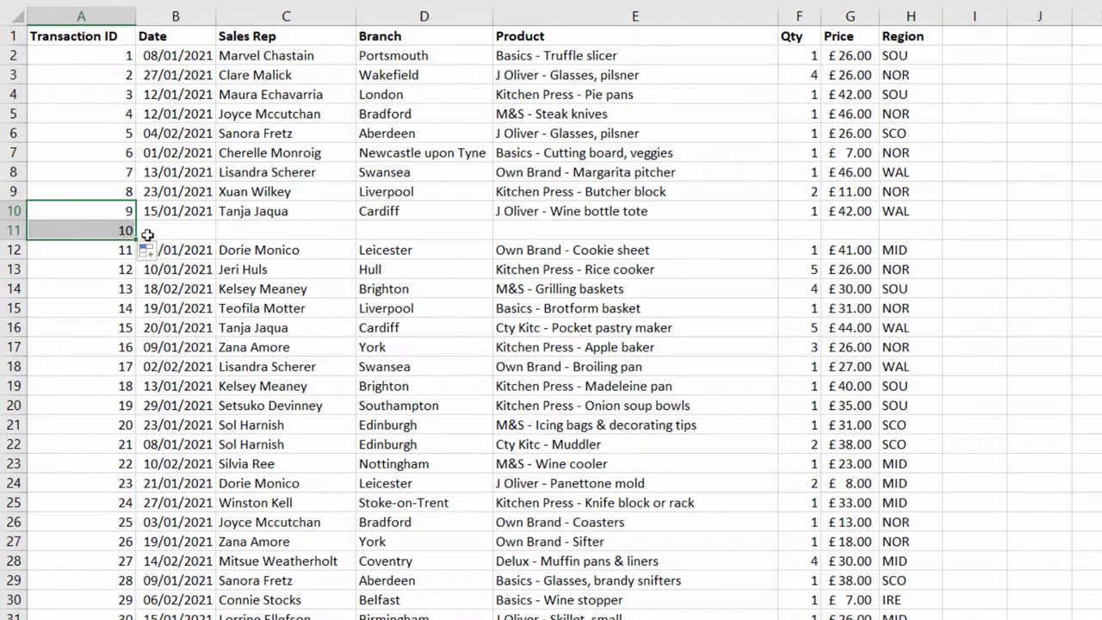
click(125, 228)
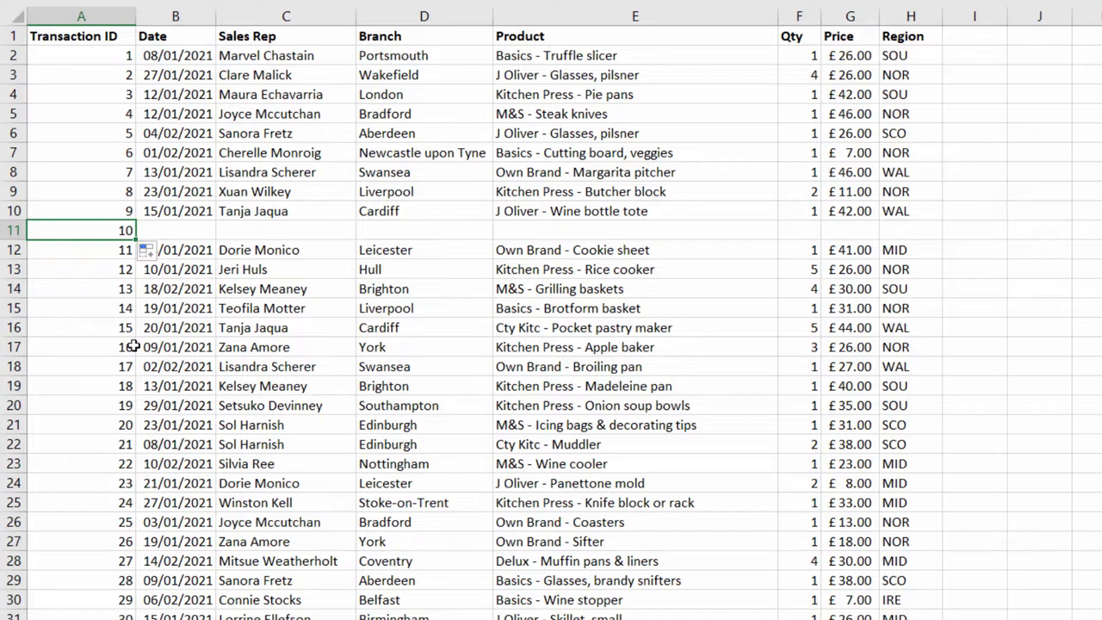
key(ctrl+Down)
click(180, 347)
key(ctrl+semicolon)
key(Return)
click(126, 329)
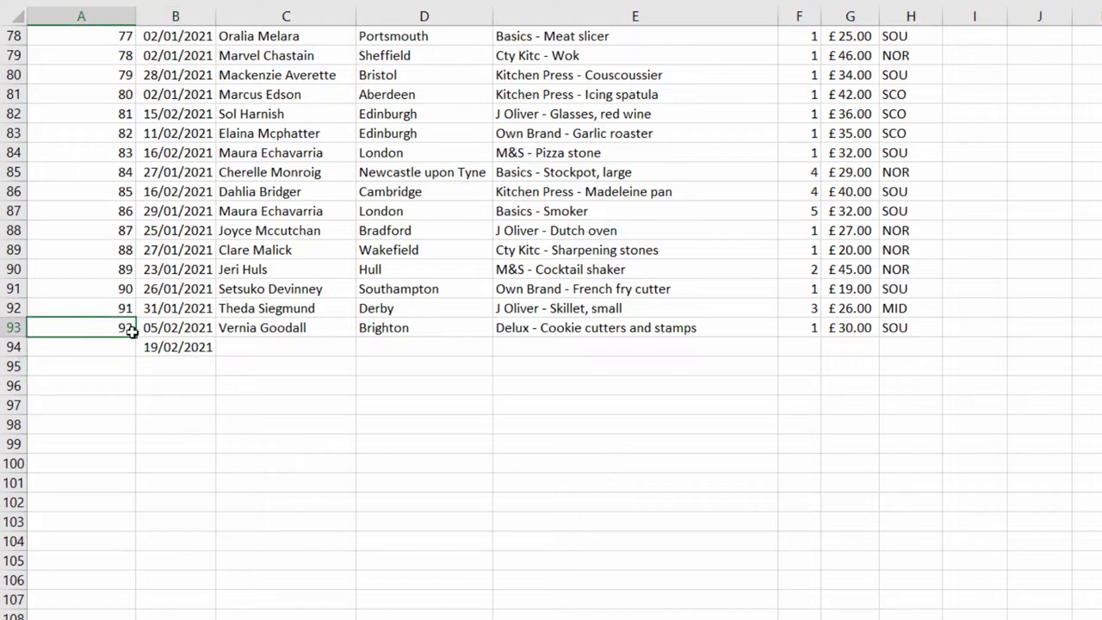
drag(135, 342, 136, 360)
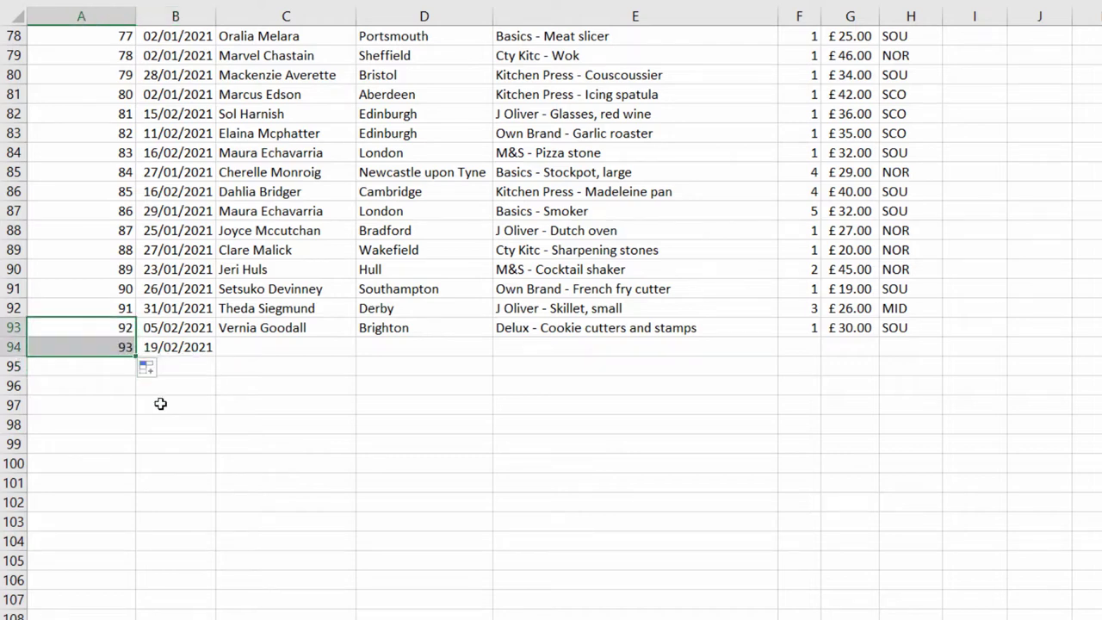
click(14, 346)
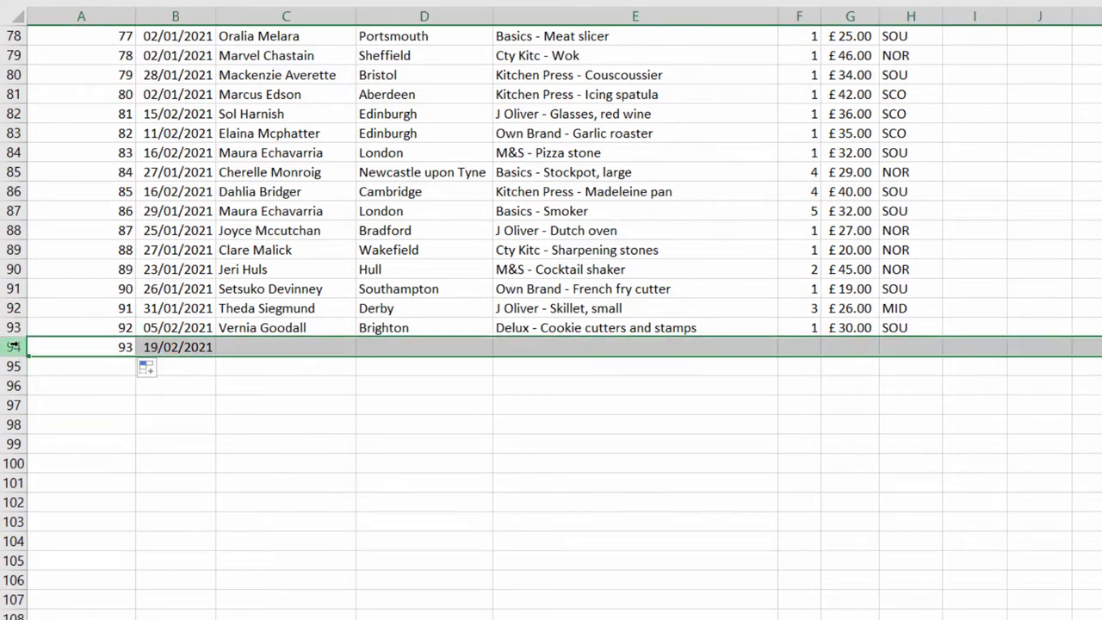
right_click(14, 346)
click(103, 177)
scroll(295, 226, up, 7)
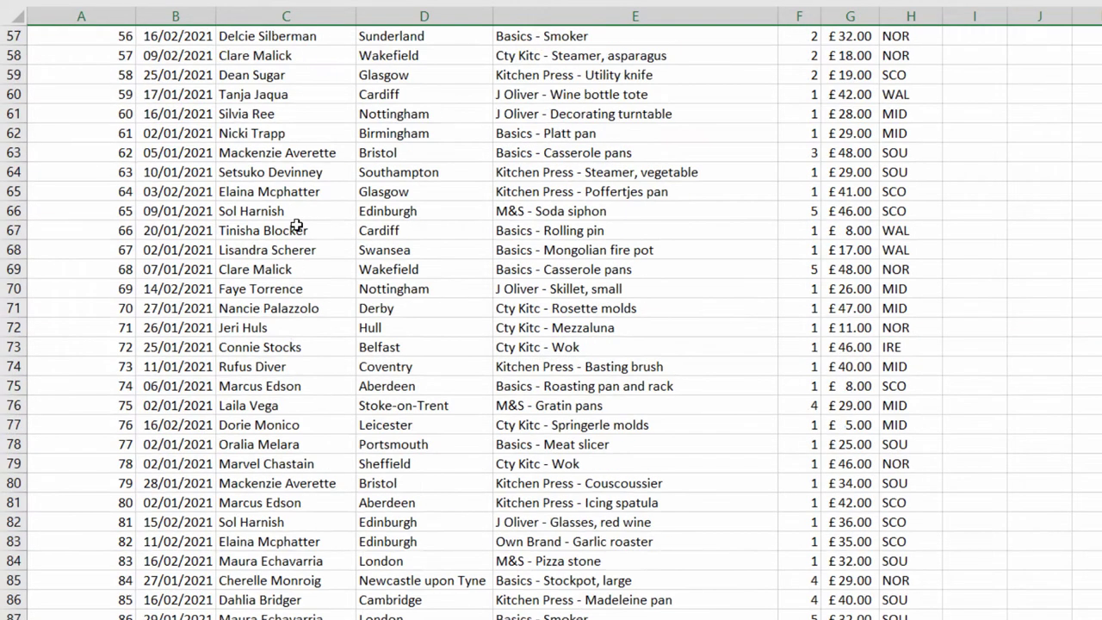
scroll(295, 226, up, 19)
click(13, 230)
right_click(14, 229)
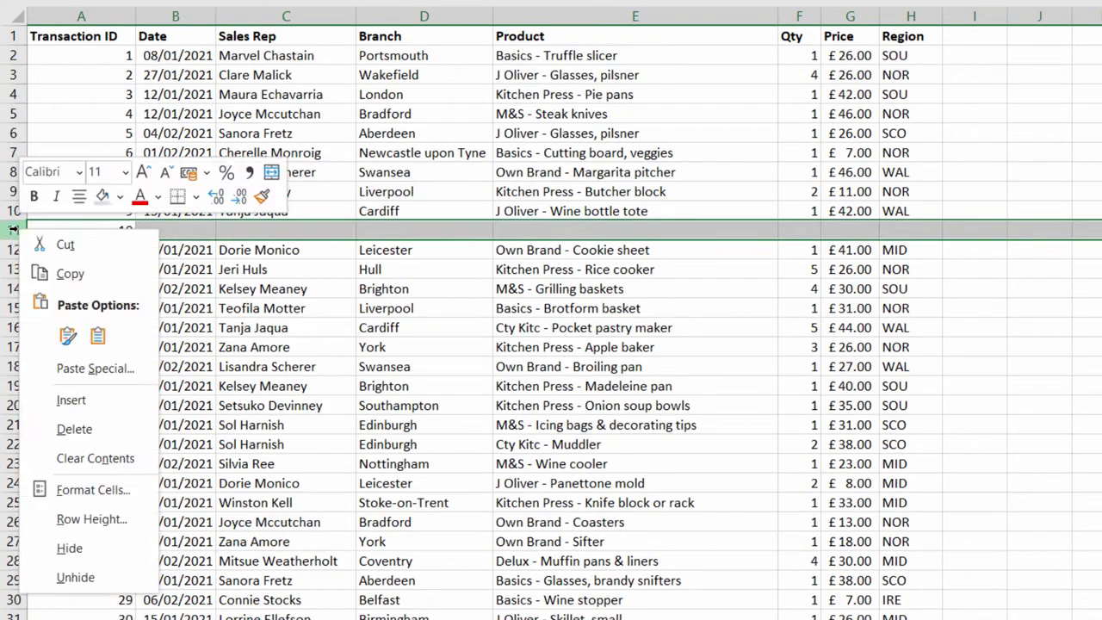
click(74, 428)
click(172, 135)
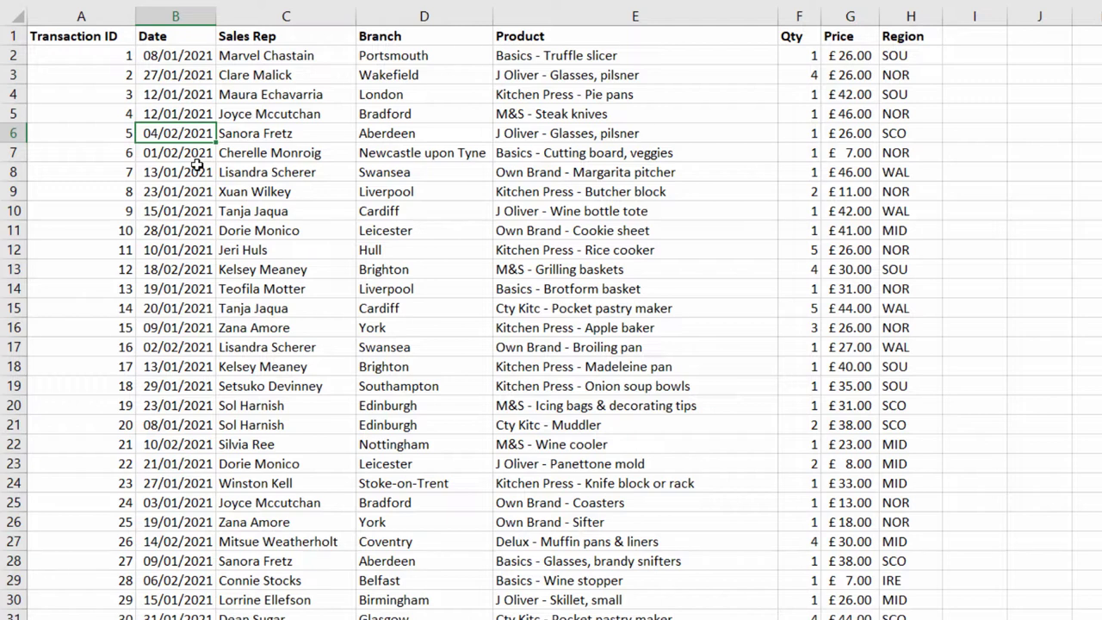
- Convert the sales range $A$1:$H$92 into a table with headers via Ctrl+T
click(179, 114)
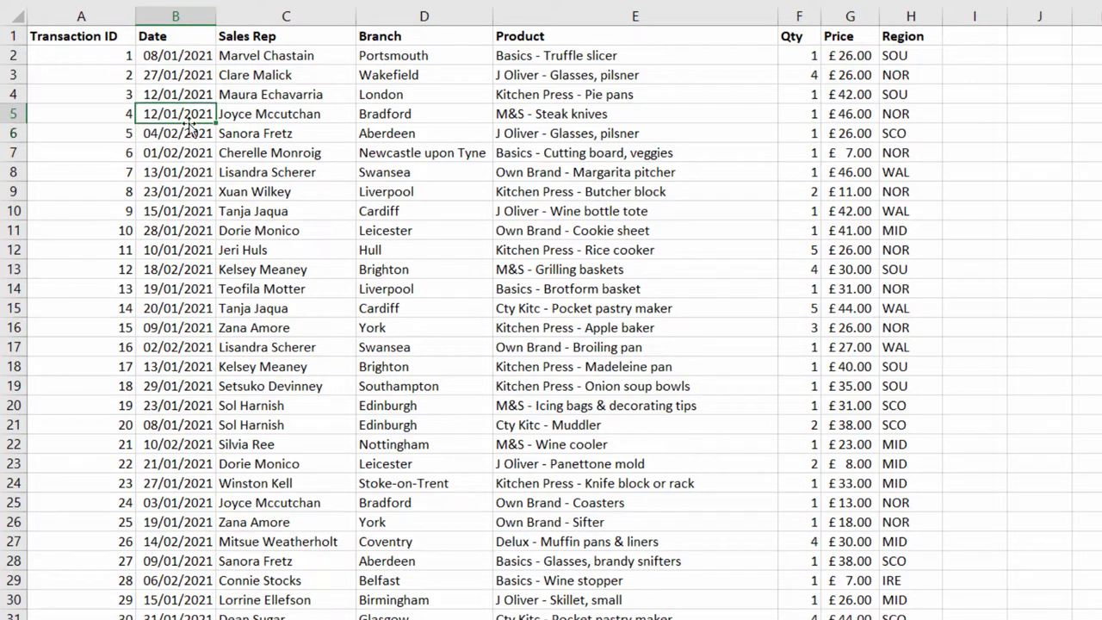
click(203, 136)
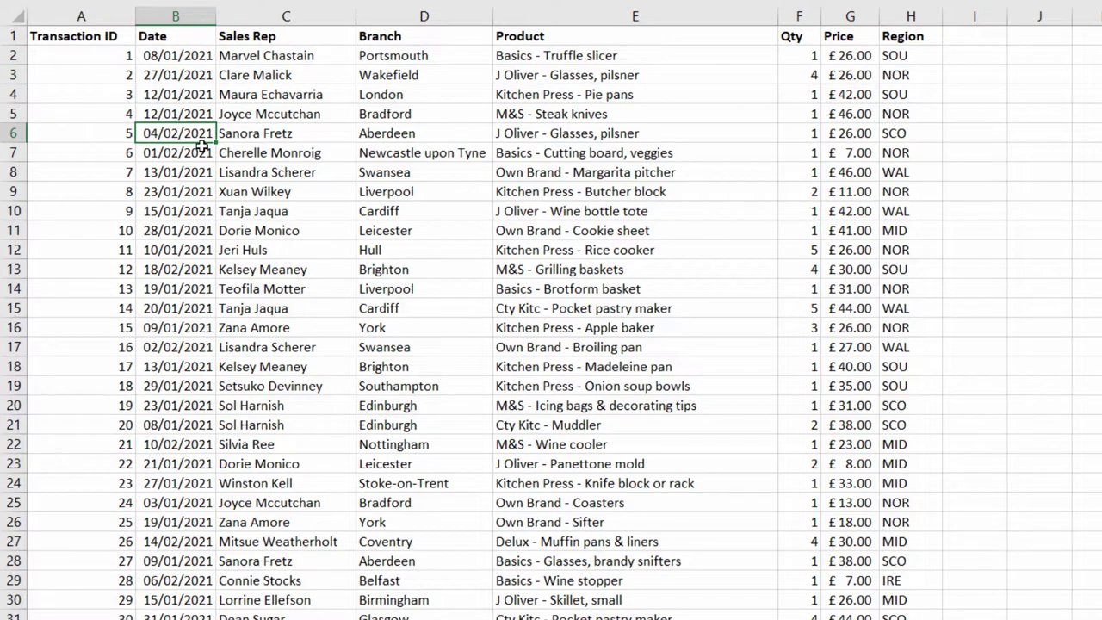
key(ctrl+t)
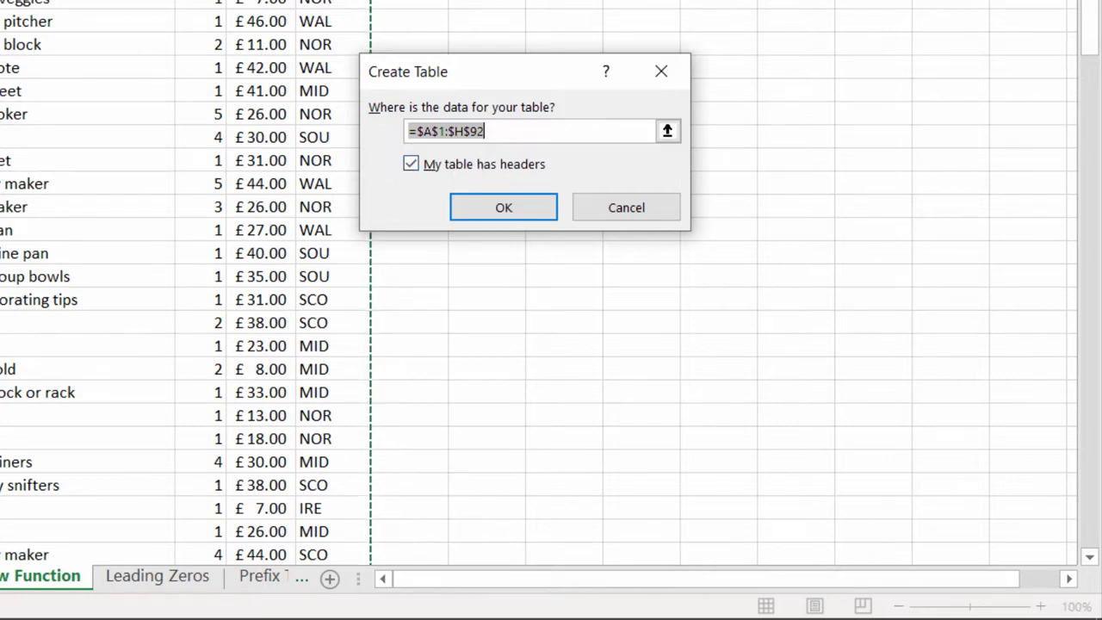
click(485, 216)
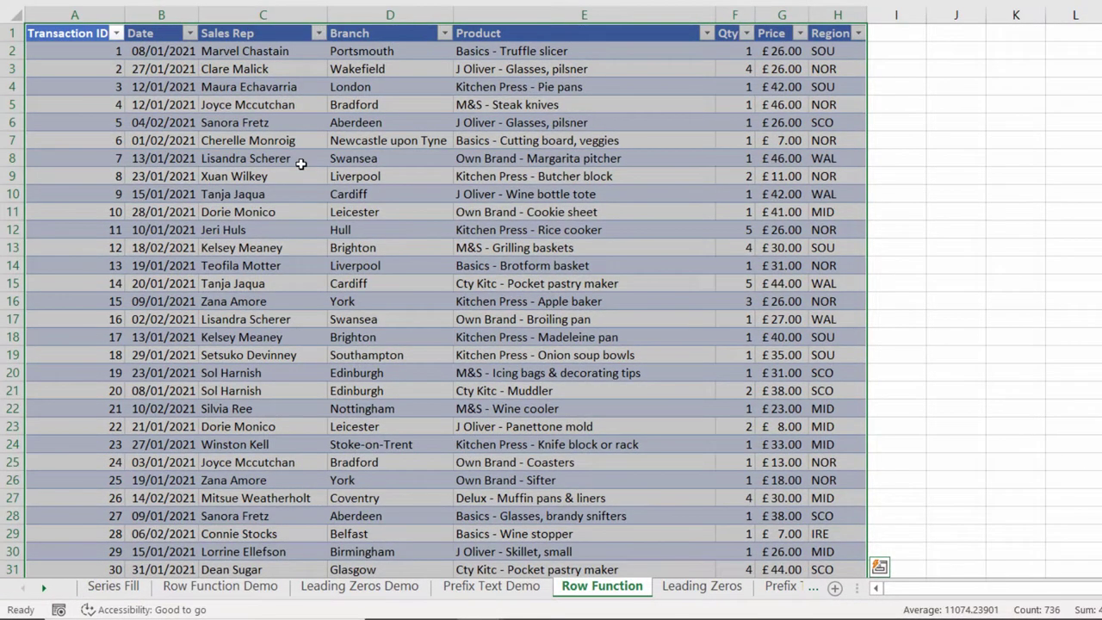
- Add today's date below the table's last row so the table expands
click(162, 230)
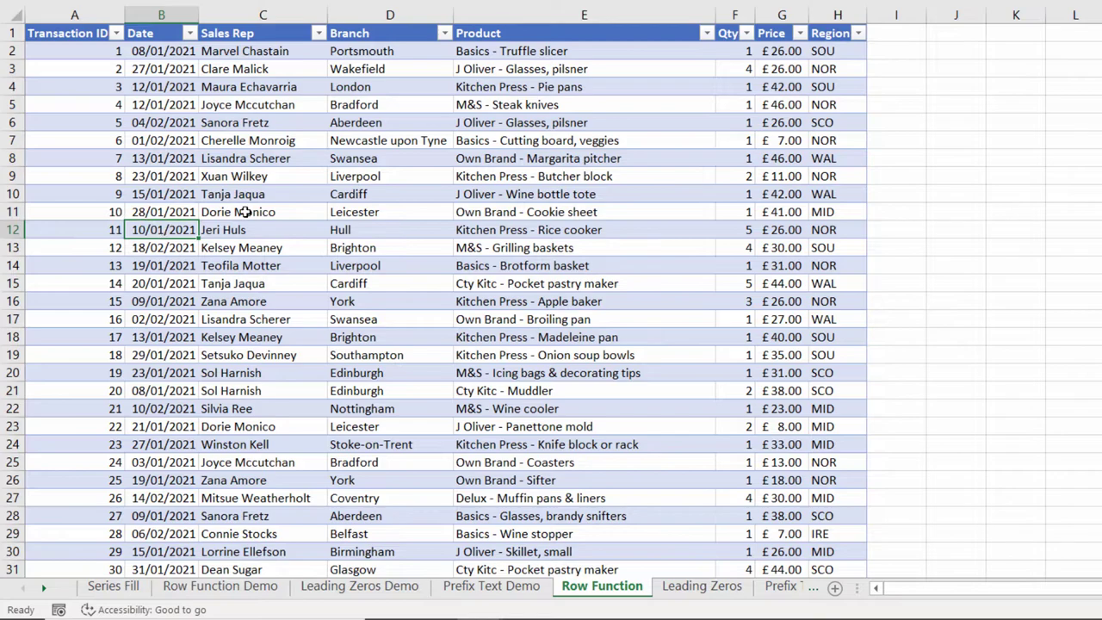
click(179, 287)
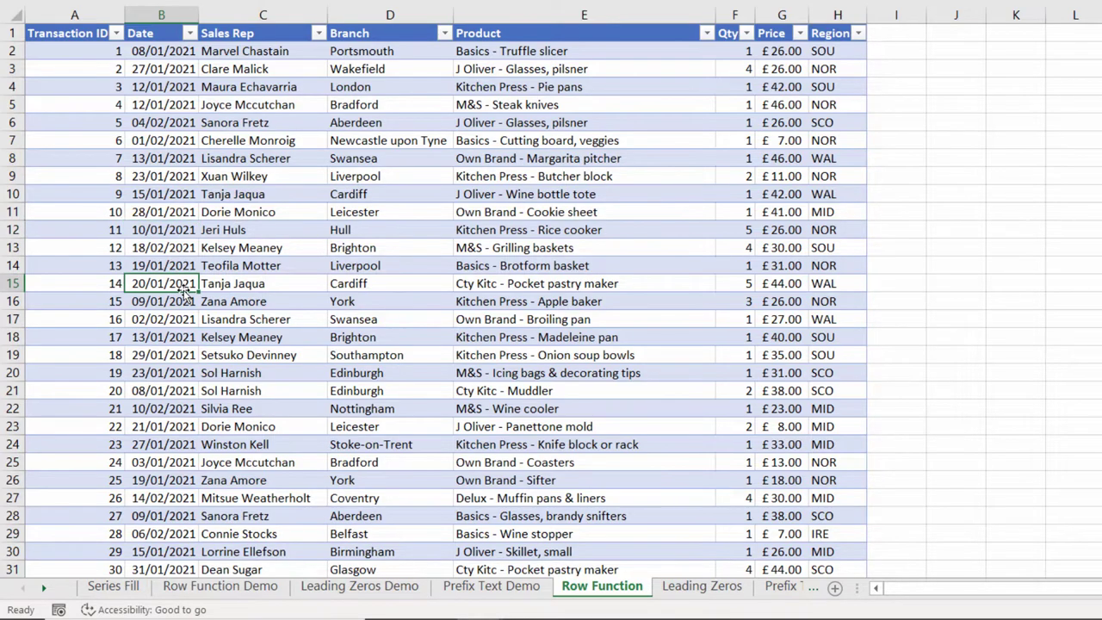
key(ctrl+Down)
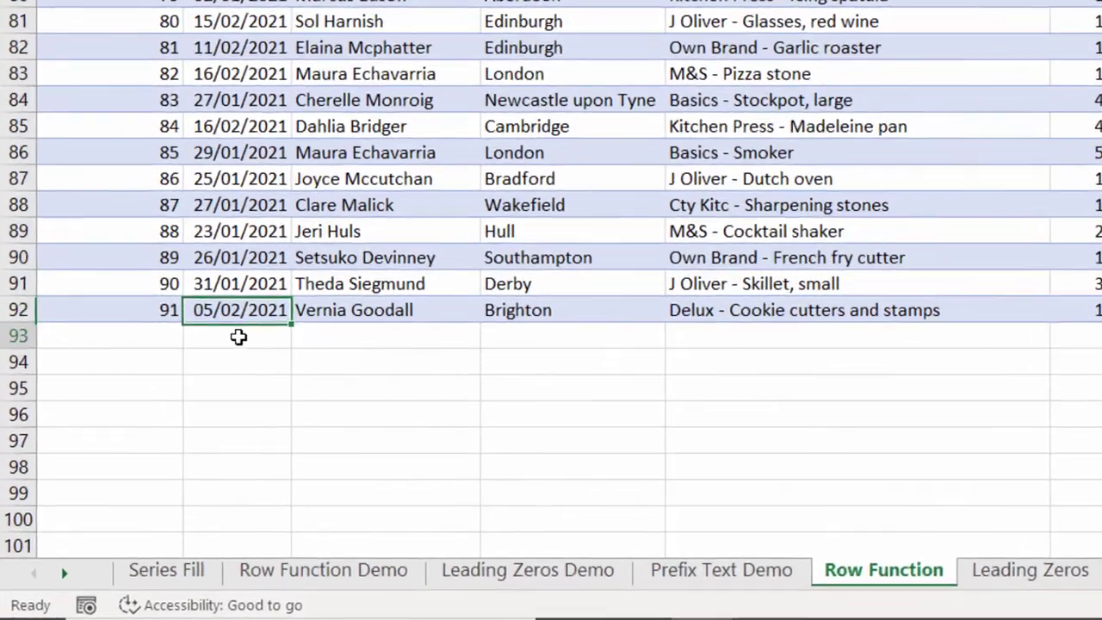
click(238, 336)
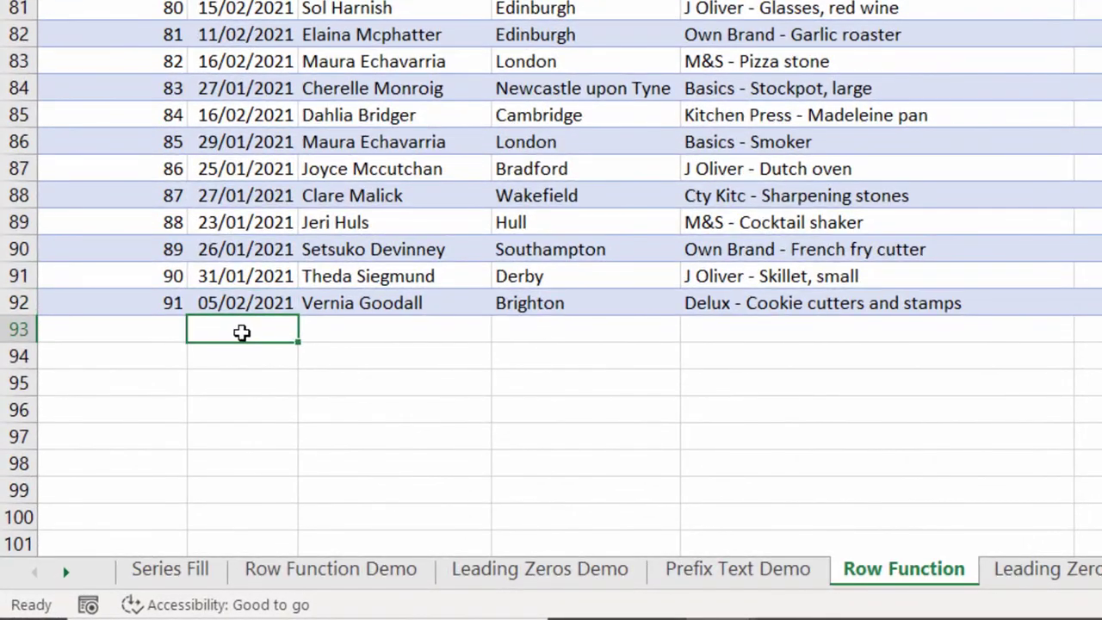
key(ctrl+semicolon)
key(Return)
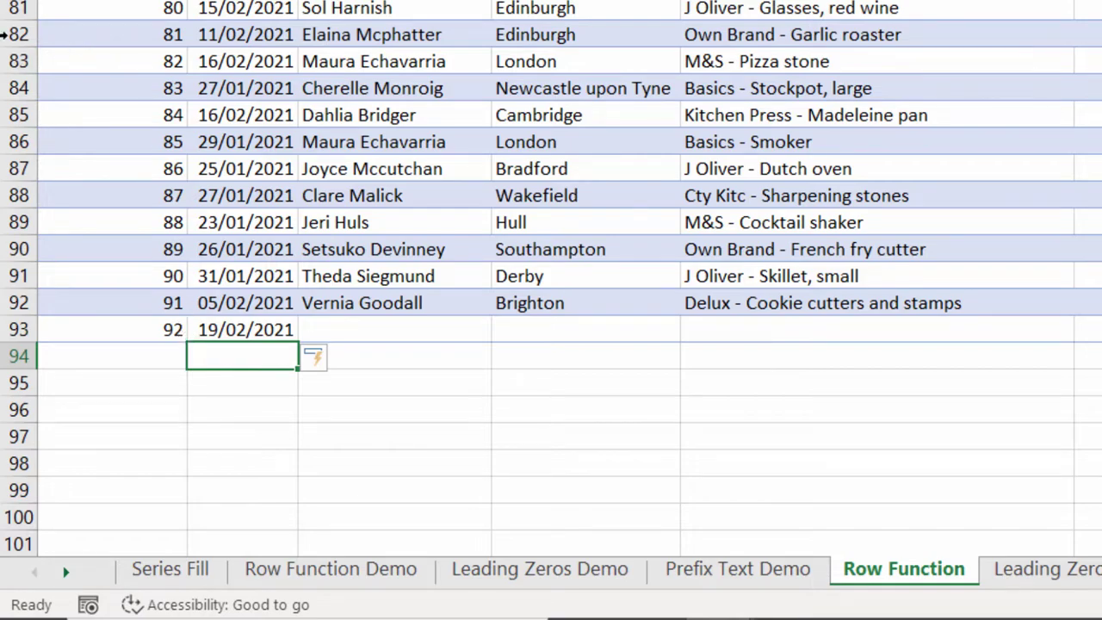
- Insert a blank row at row 82, which auto-takes ID 81, then go to Leading Zeros
click(8, 33)
right_click(9, 34)
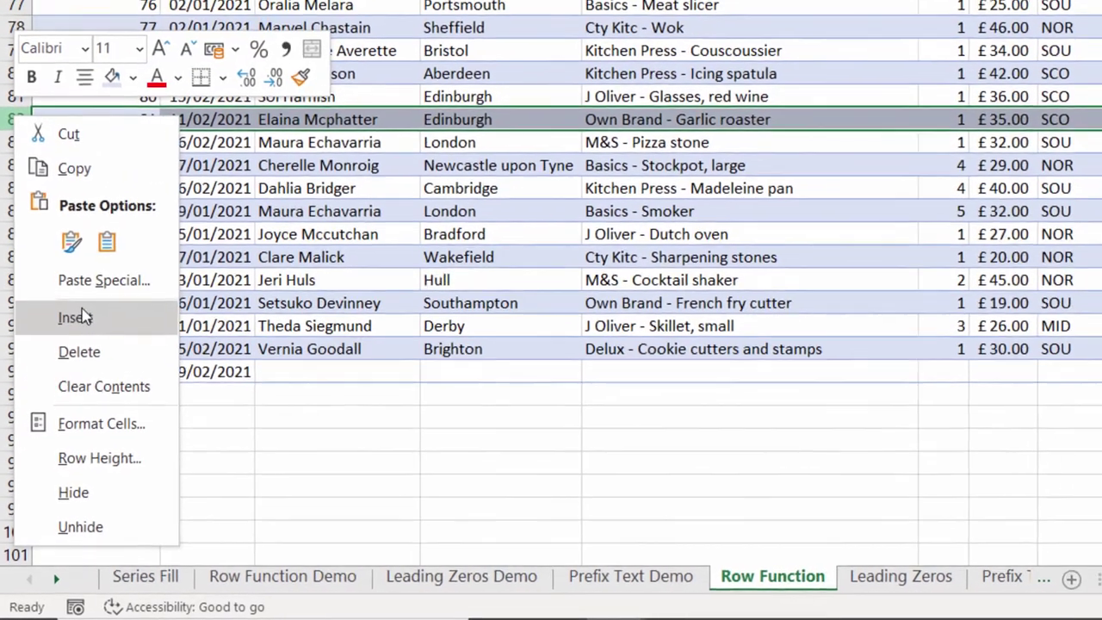
click(99, 263)
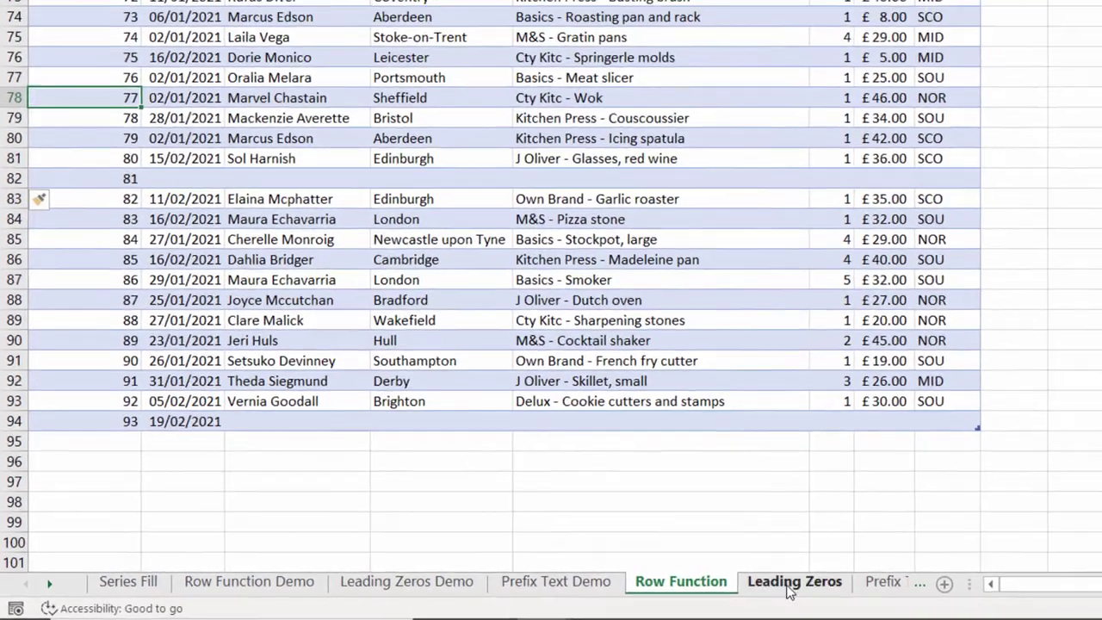
click(889, 576)
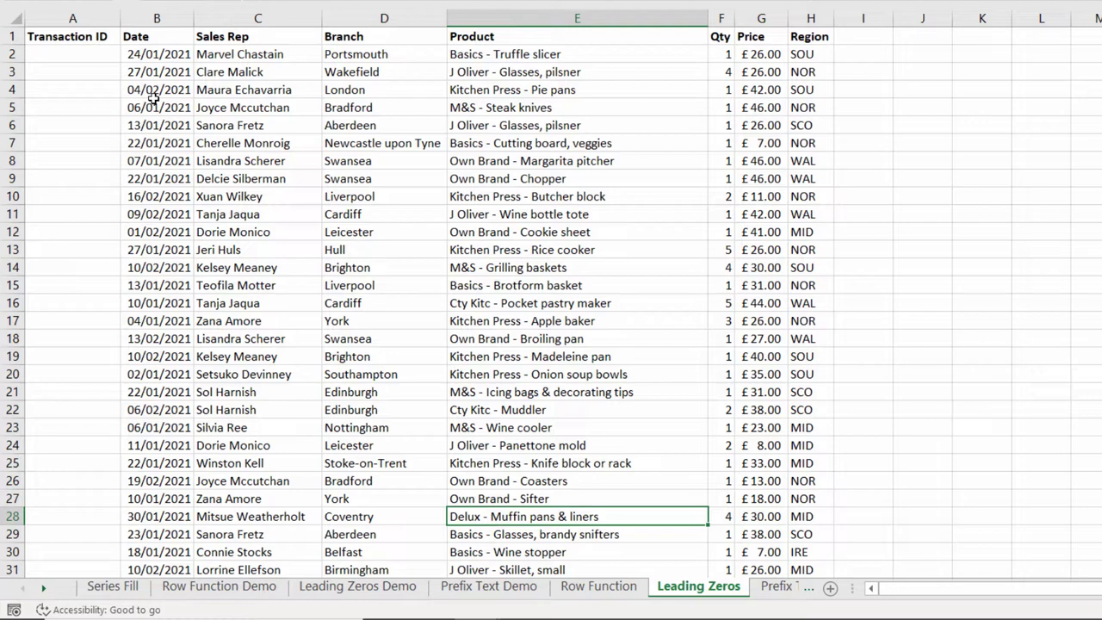
- Enter the formula =ROW() in cell A2 of the Leading Zeros sheet
click(102, 57)
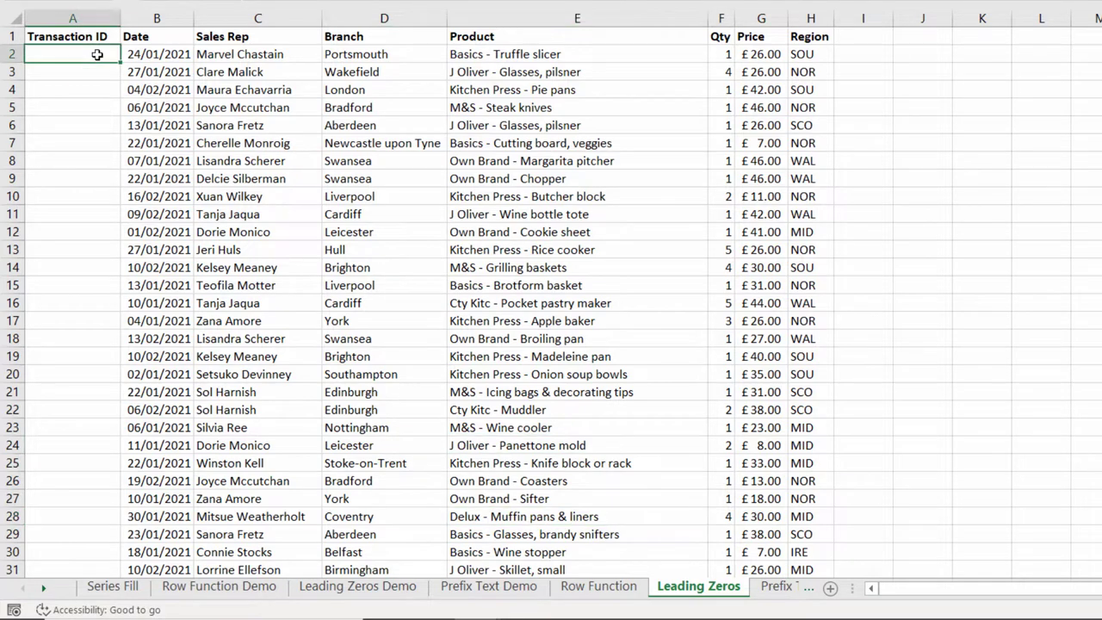
text(=)
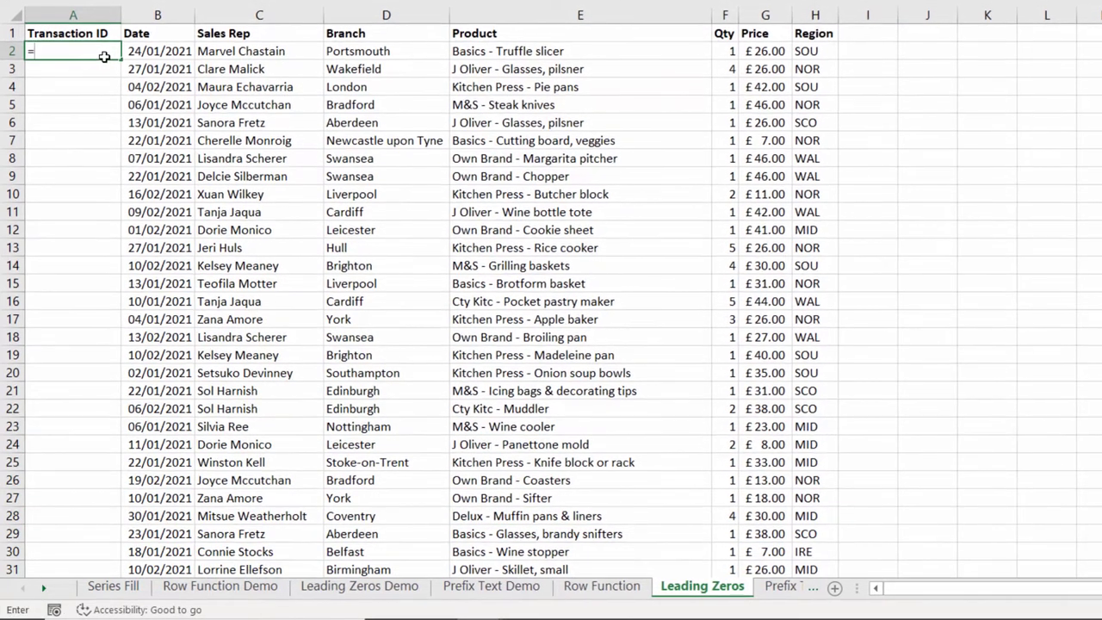
key(Escape)
text(=row())
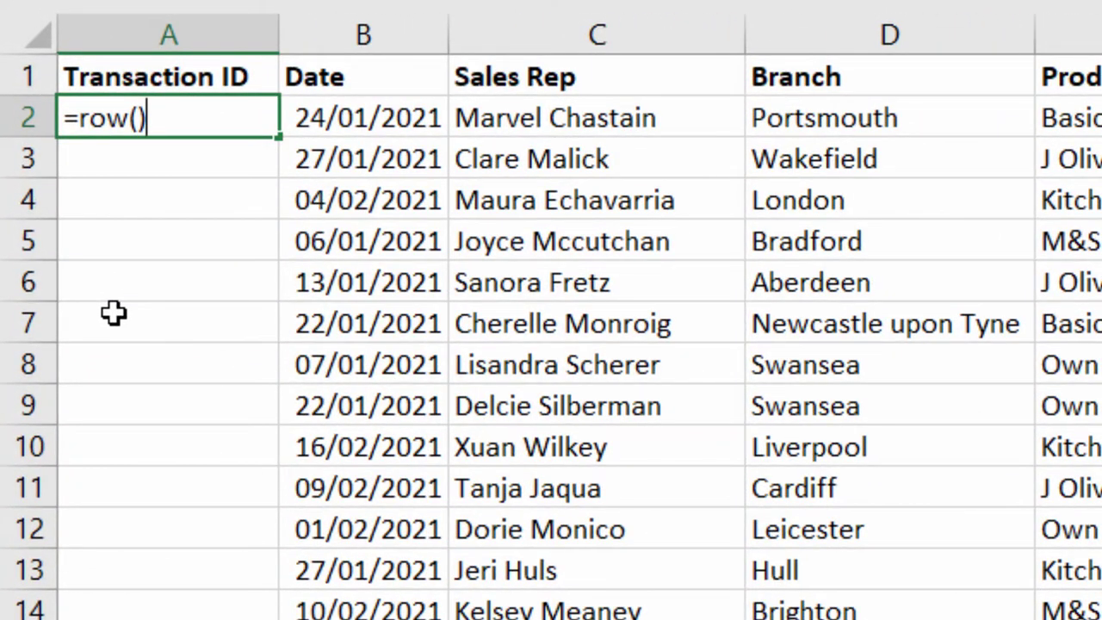
key(Return)
click(163, 118)
- Edit A2 into =RIGHT("00"&ROW()-1,3) so it displays 001
double_click(164, 117)
text(-1)
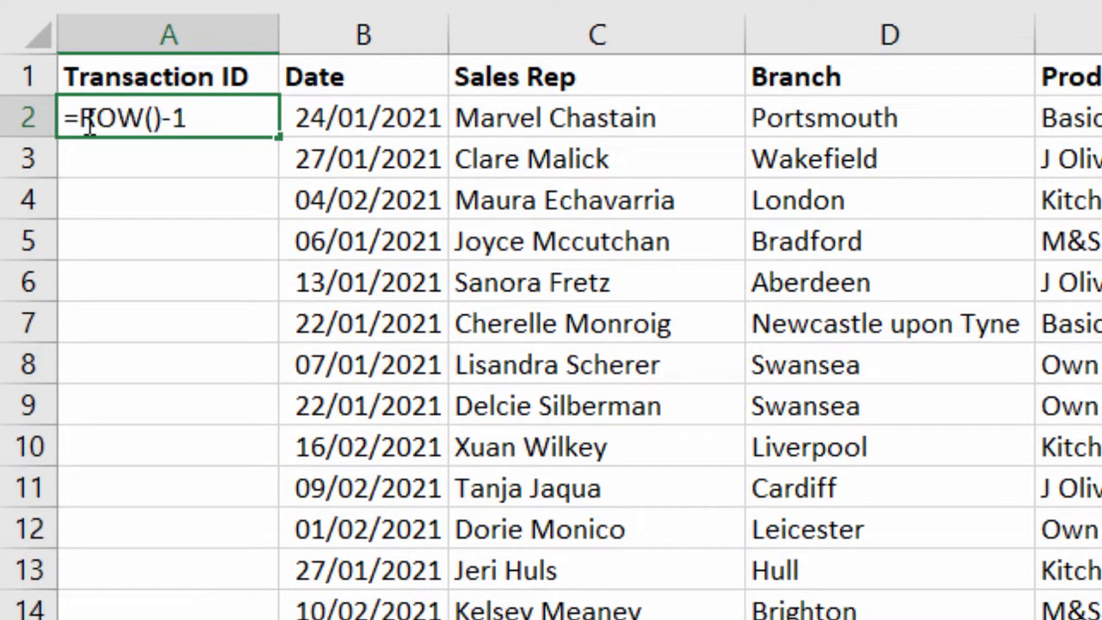
key(Home)
key(Right)
text(RI)
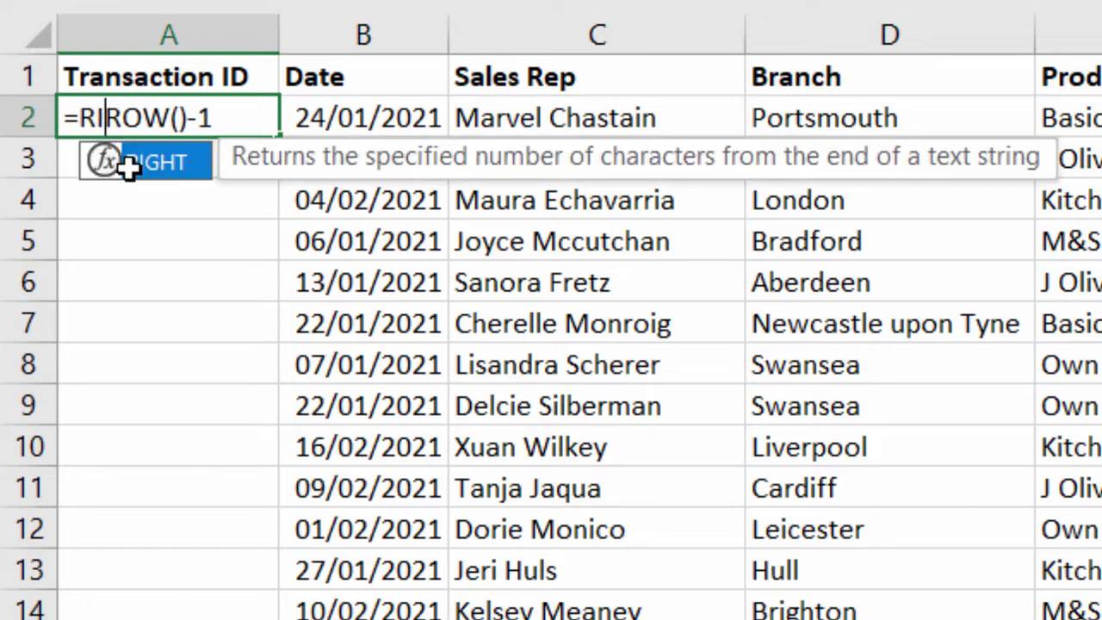
text(GHT()
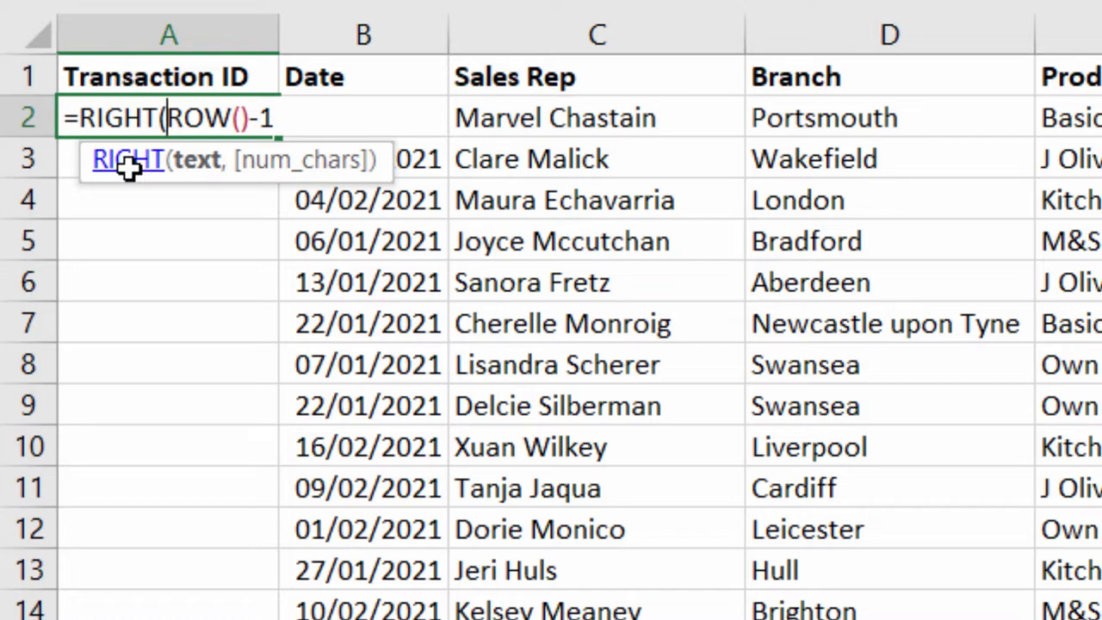
text(")
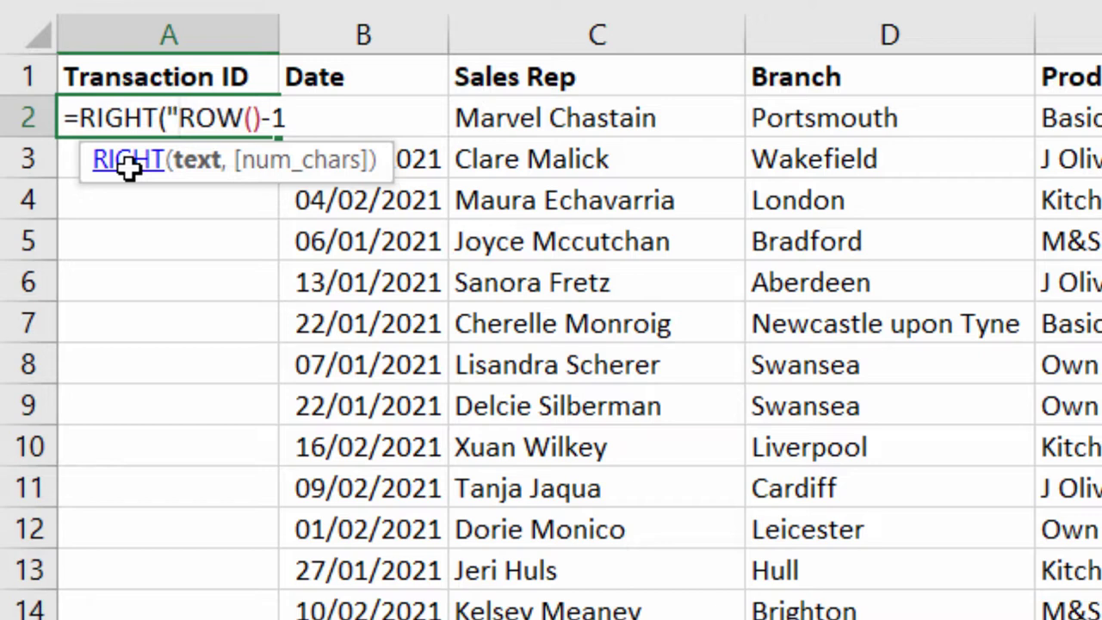
text(00")
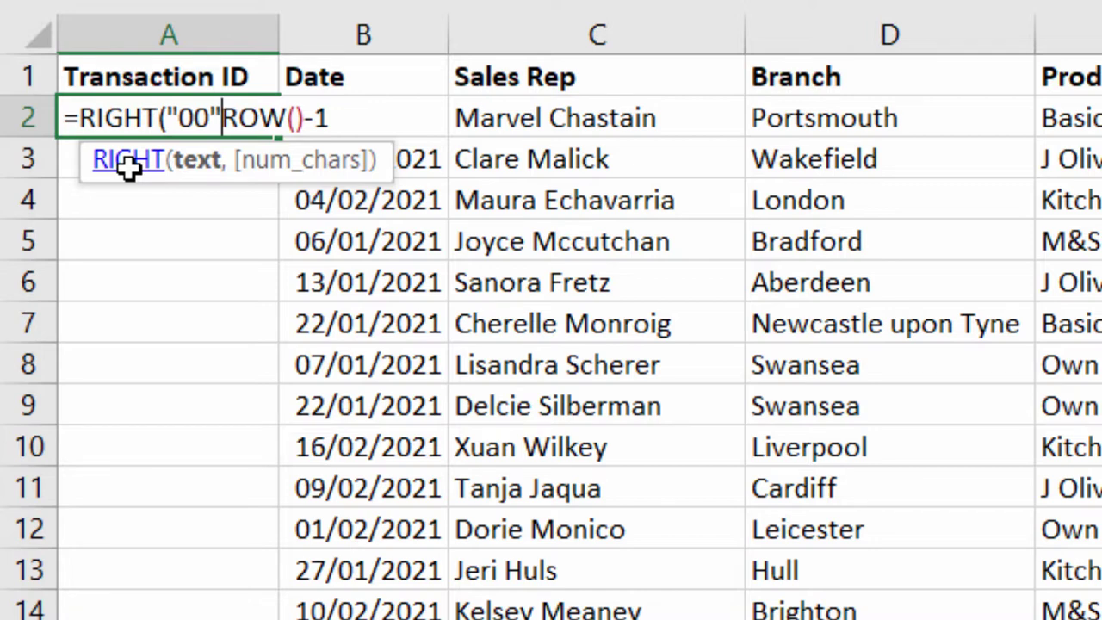
text(&)
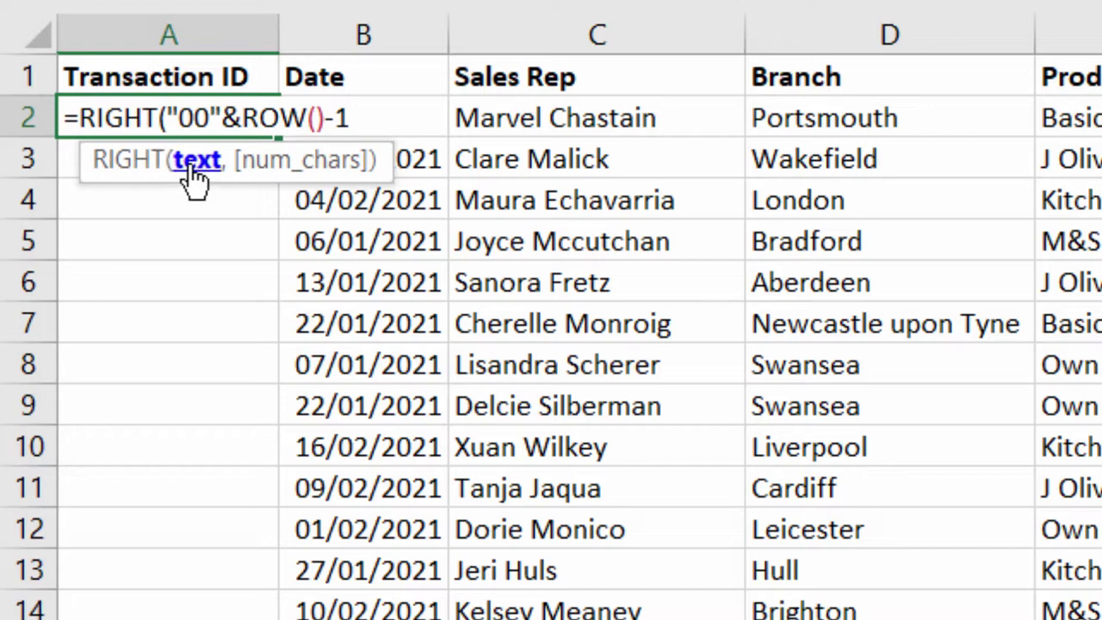
text(,3)
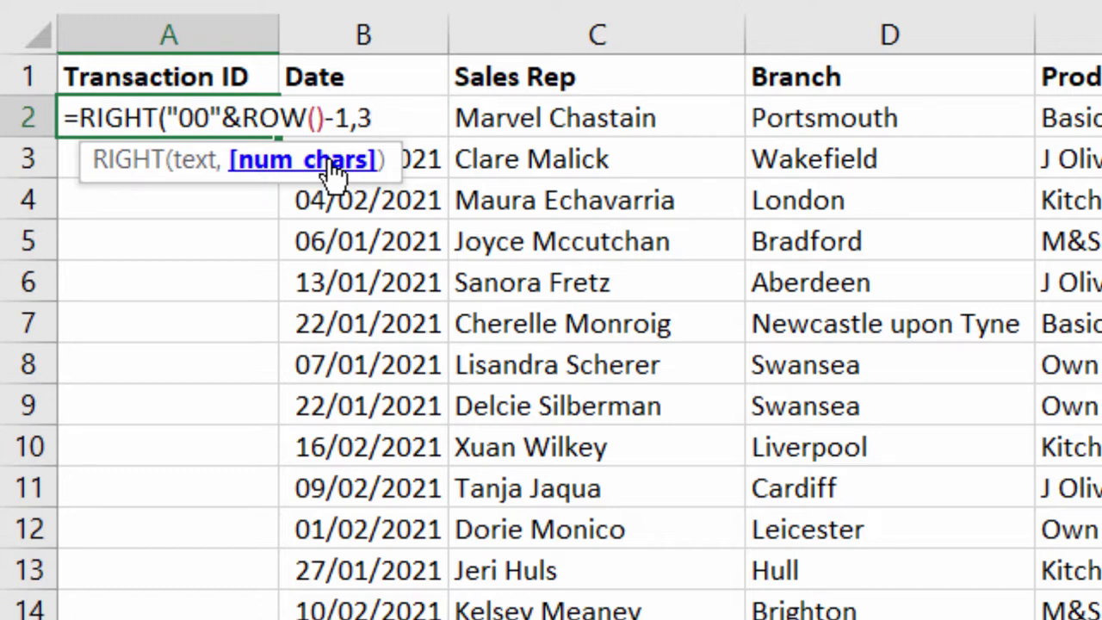
text())
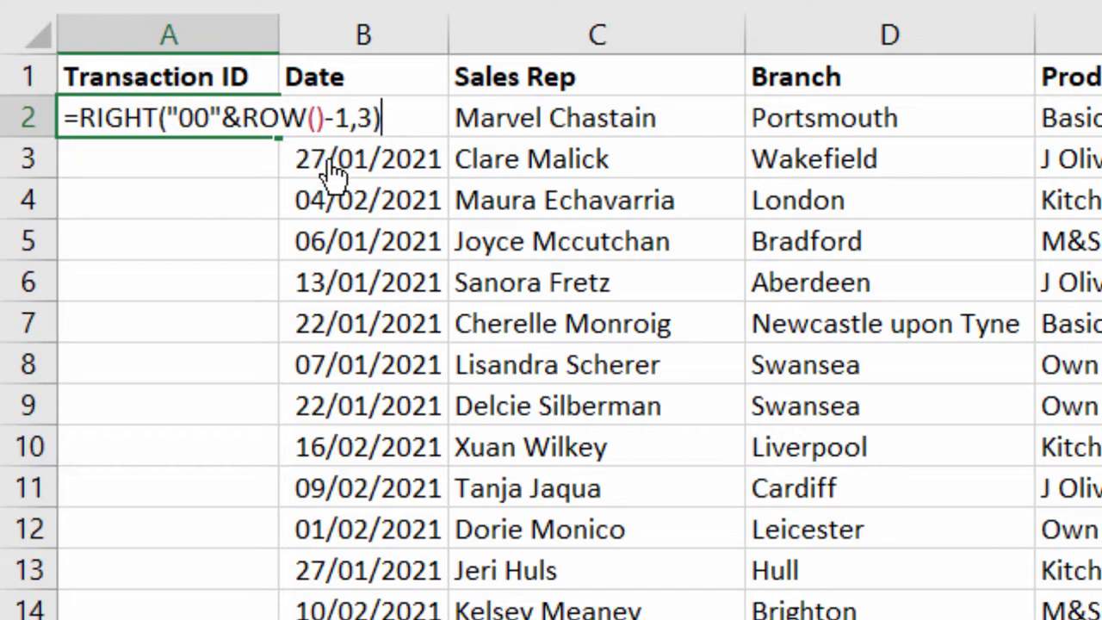
key(Return)
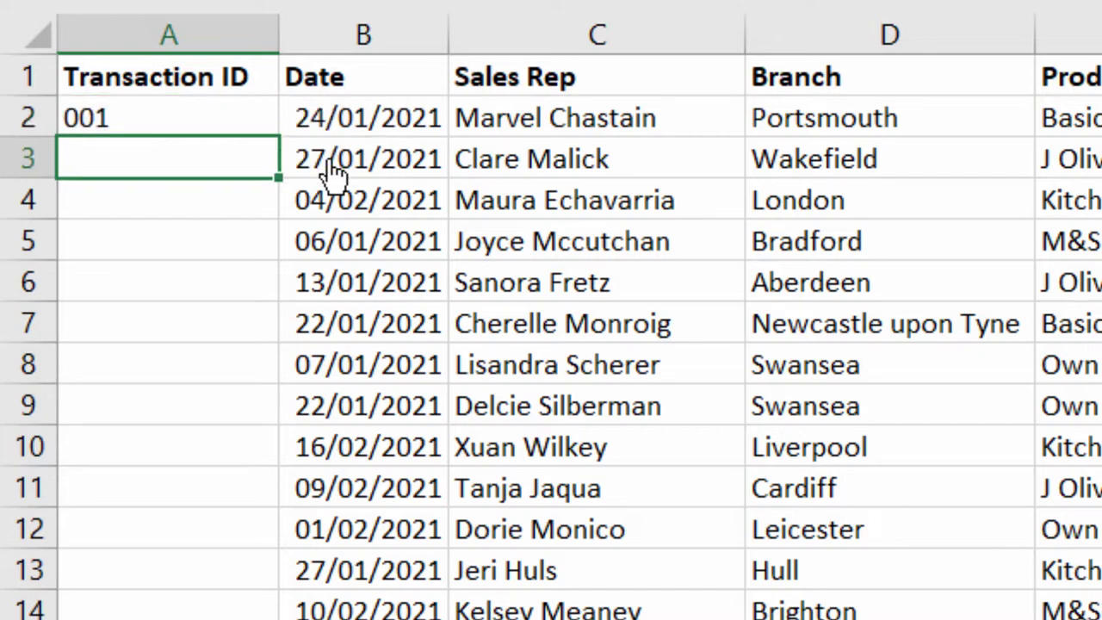
- Fill the leading-zero ID formula from A2 down column A, giving IDs 001–099
click(241, 118)
double_click(278, 137)
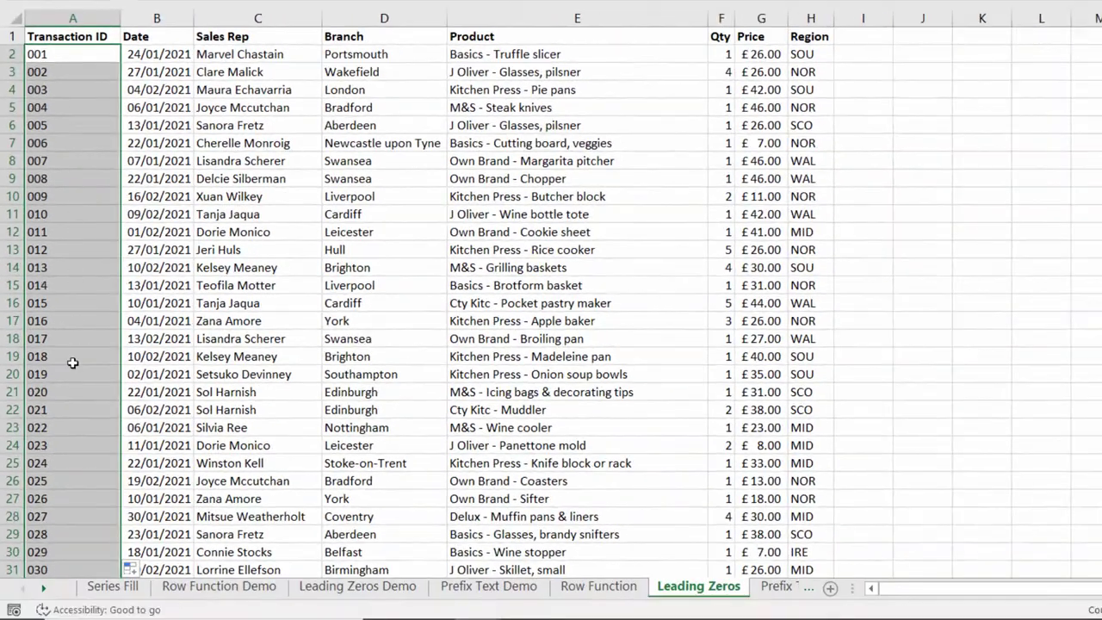
scroll(94, 493, down, 6)
scroll(94, 493, down, 5)
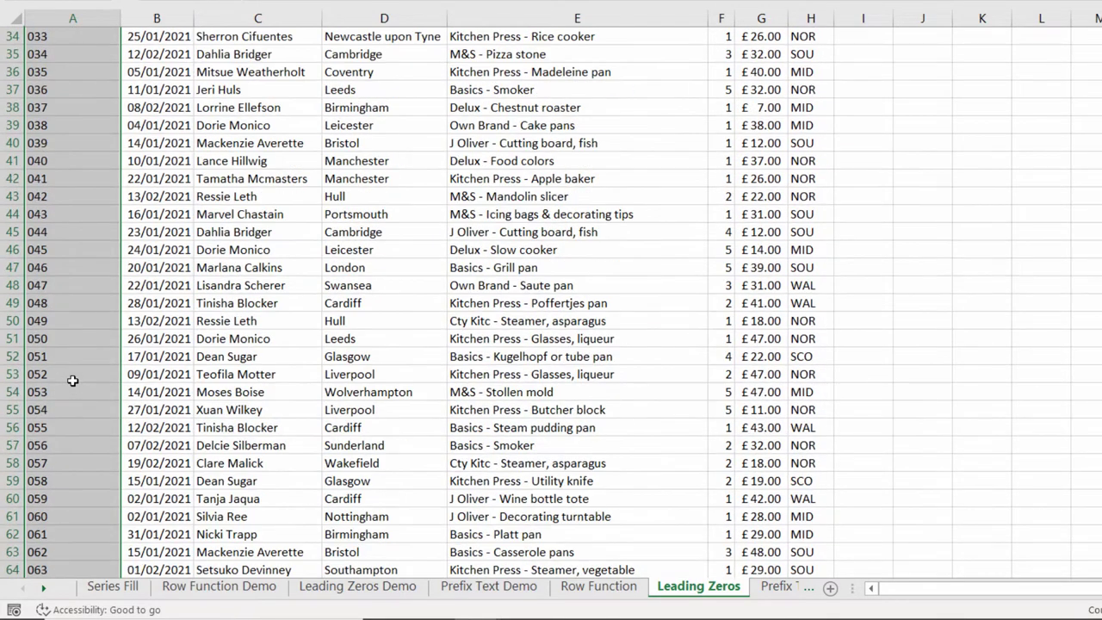
scroll(72, 380, down, 13)
scroll(73, 379, up, 20)
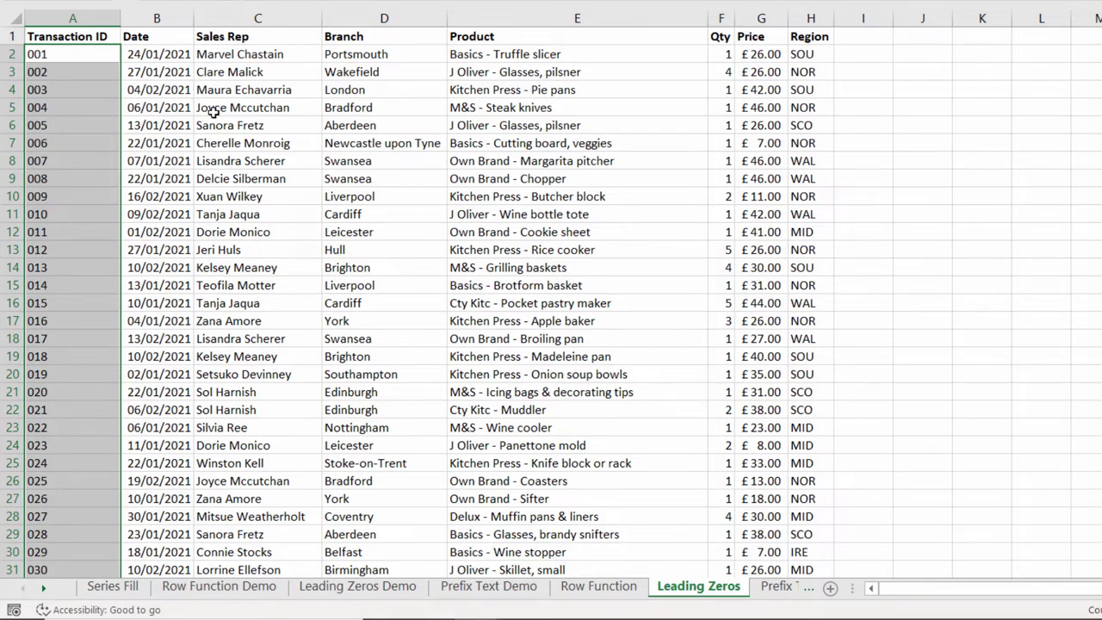
- Convert the data range into a table with headers using Ctrl+T
click(215, 109)
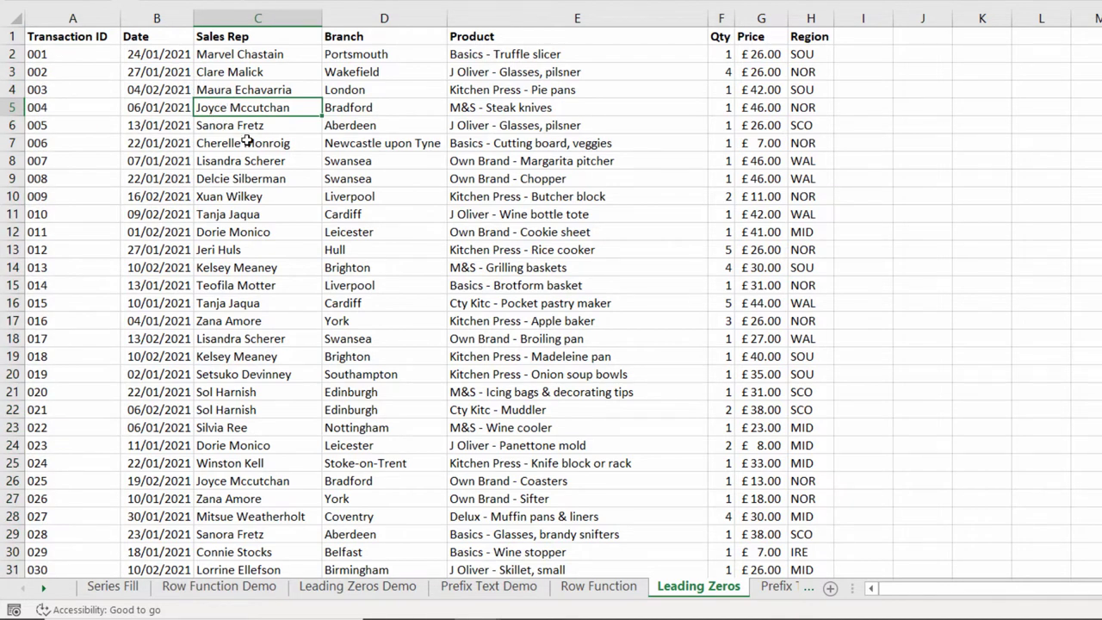
click(243, 141)
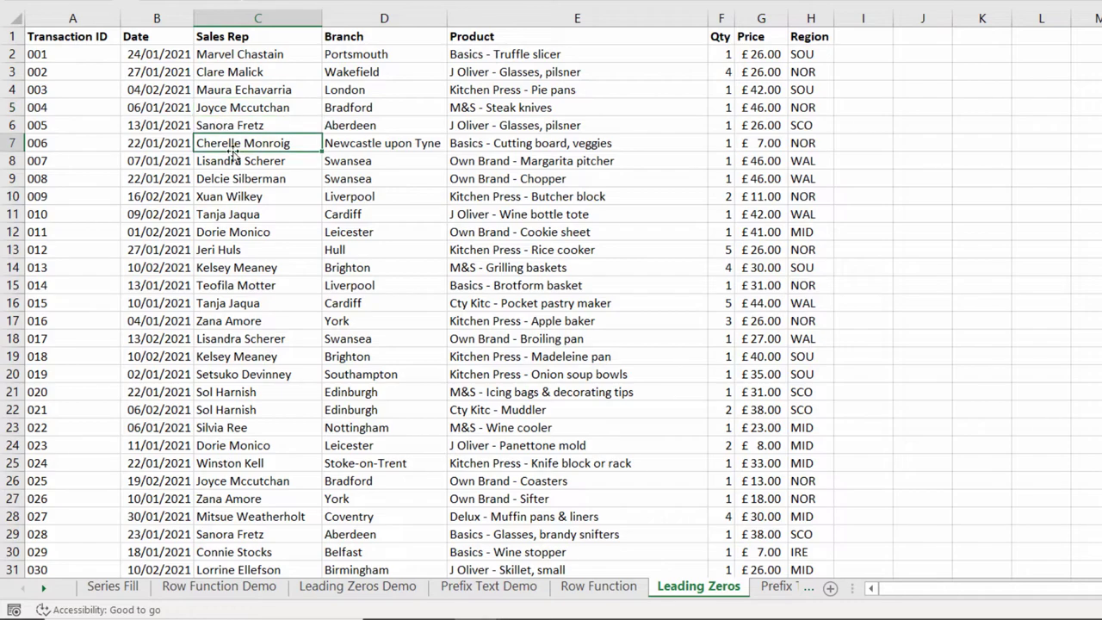
key(ctrl+t)
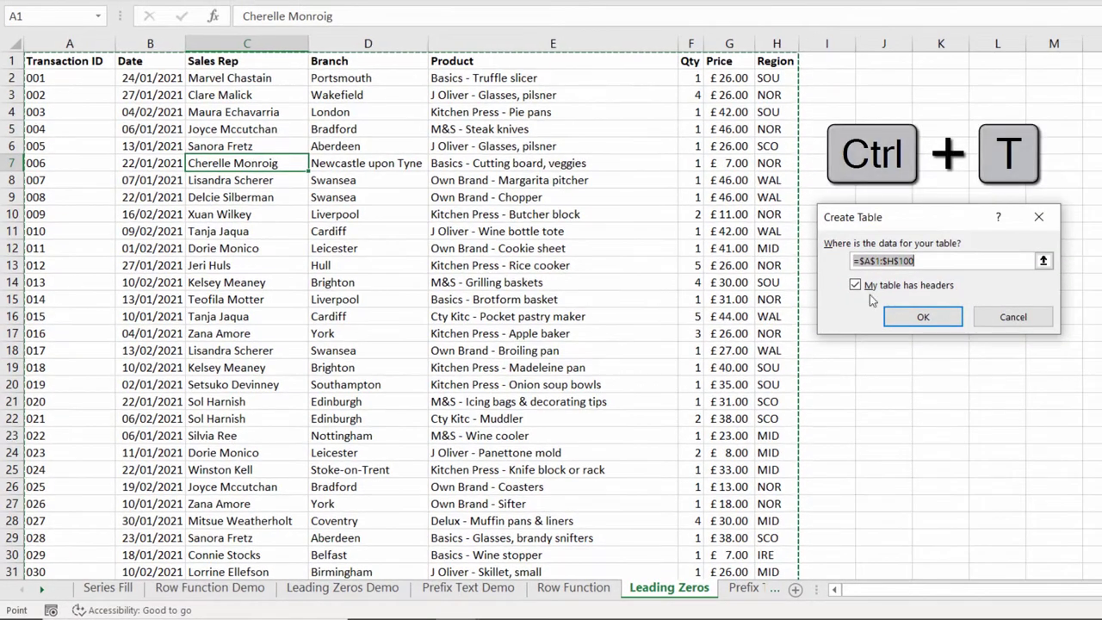
click(919, 316)
- Add a row 101 dated 19/02/2021 below the table so it receives ID 100
click(90, 347)
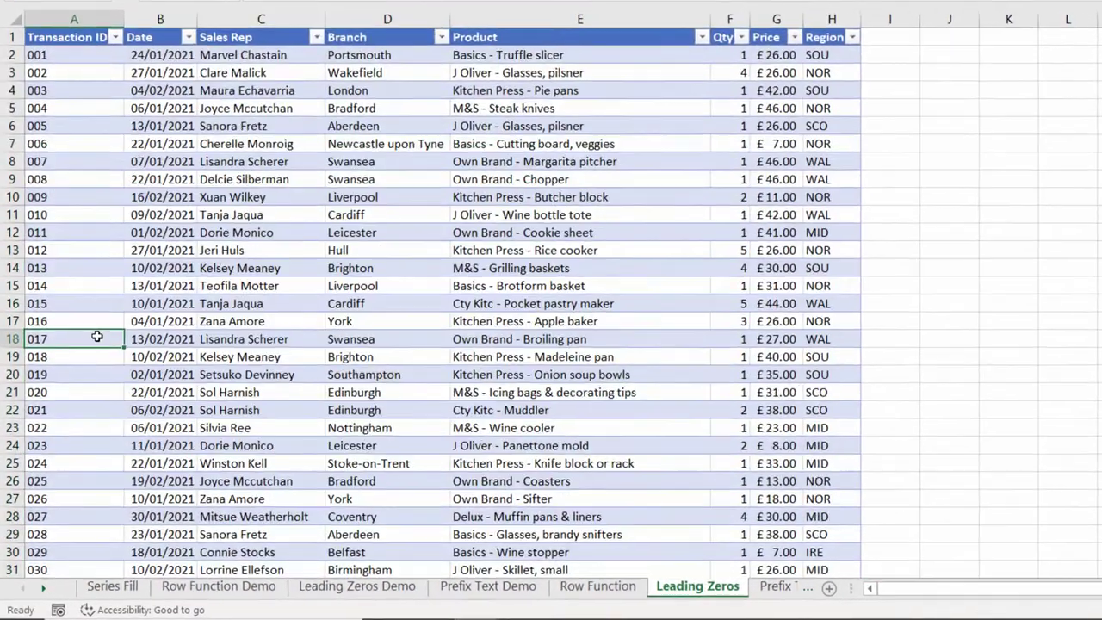
scroll(97, 336, down, 20)
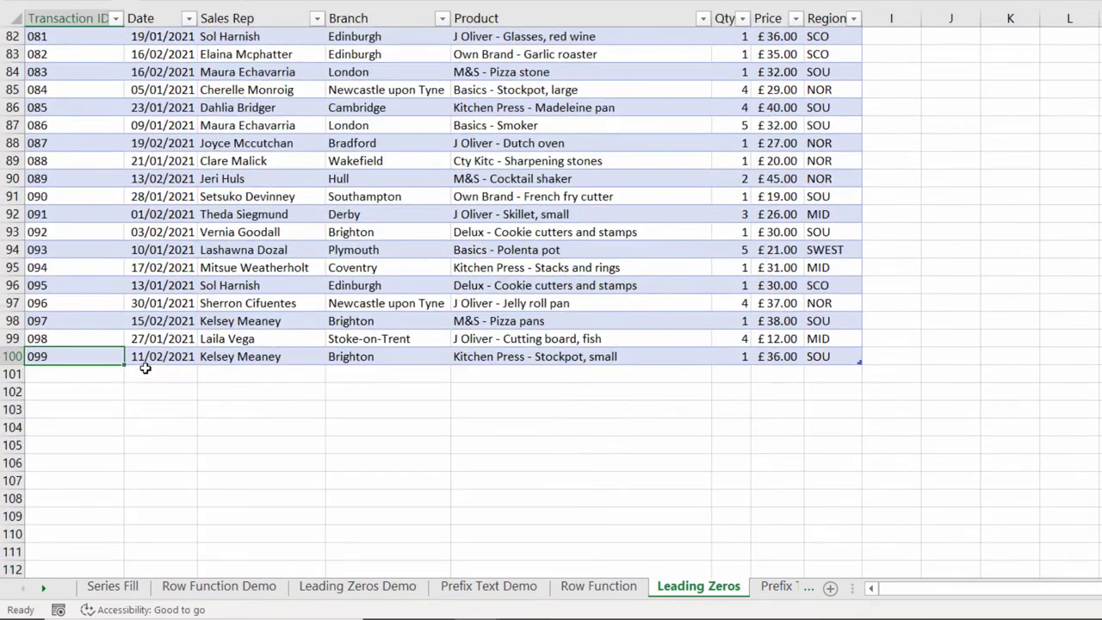
click(148, 368)
key(ctrl+semicolon)
key(Return)
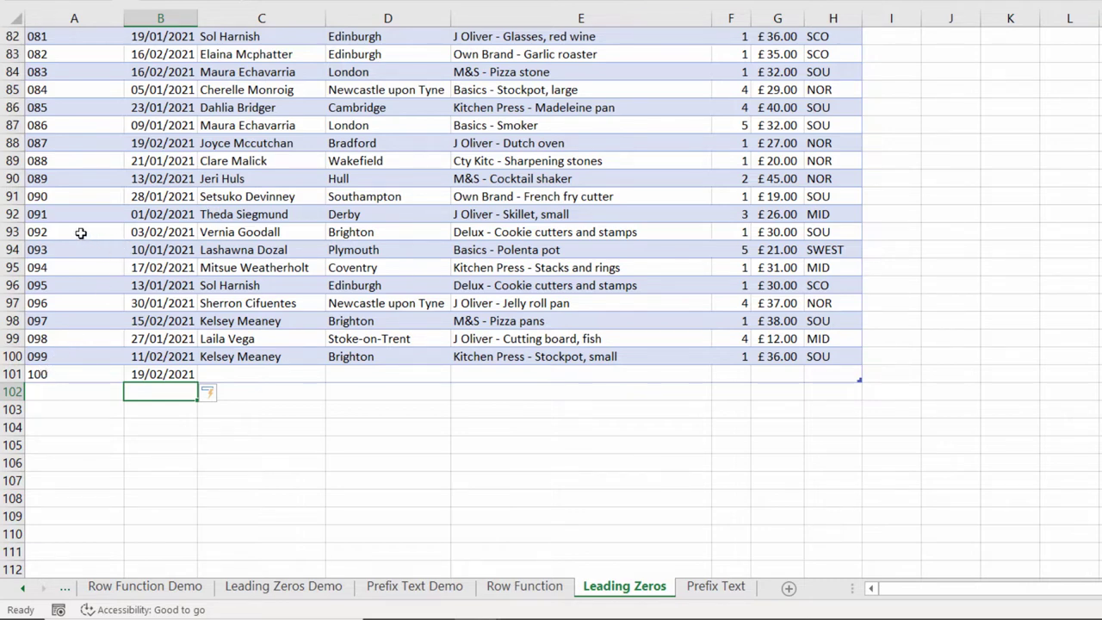
scroll(550, 301, up, 20)
- Enter ="XYZ"&RIGHT("00"&ROW()-1,3) in A2 of the Prefix Text sheet, producing XYZ001
click(77, 53)
key(F2)
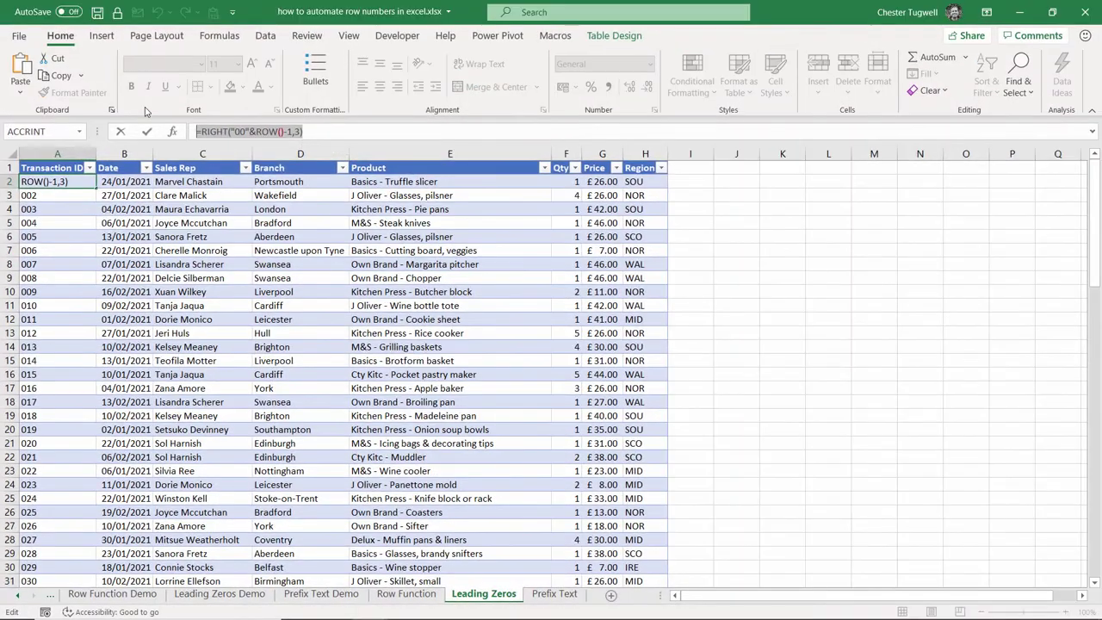
key(Return)
click(556, 594)
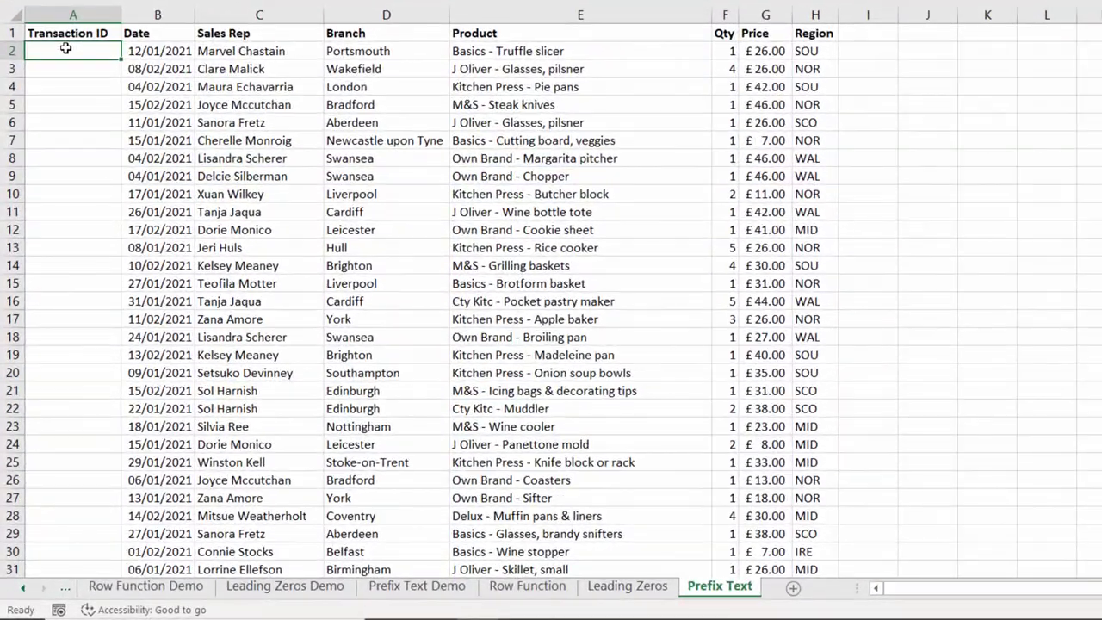
double_click(65, 49)
text(=RIGHT("00"&ROW()-1,3))
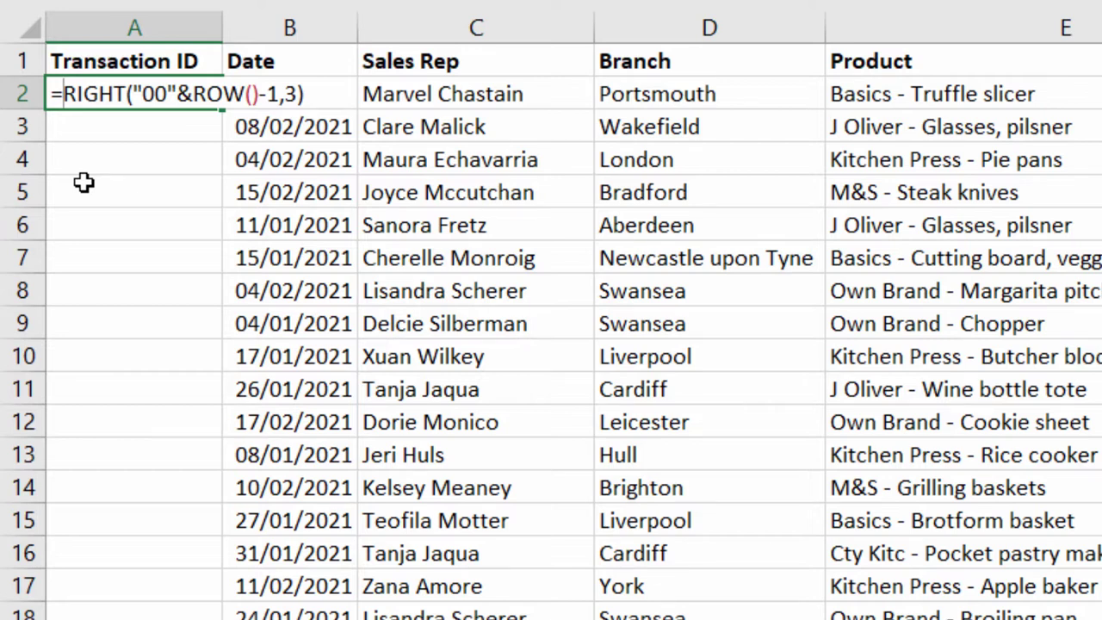
text(")
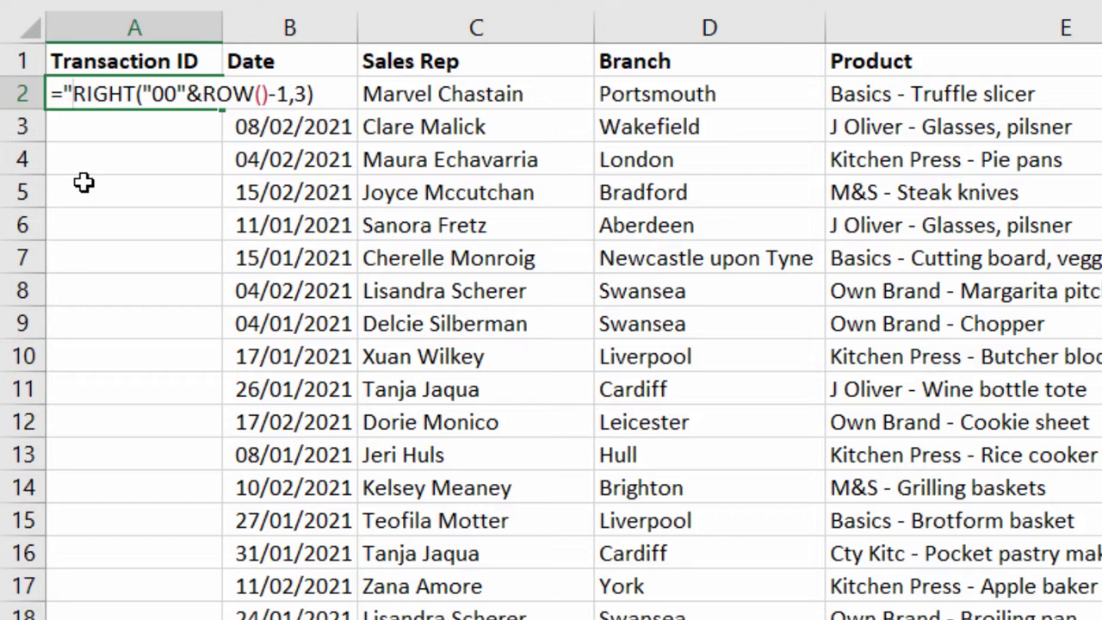
text(XYZ)
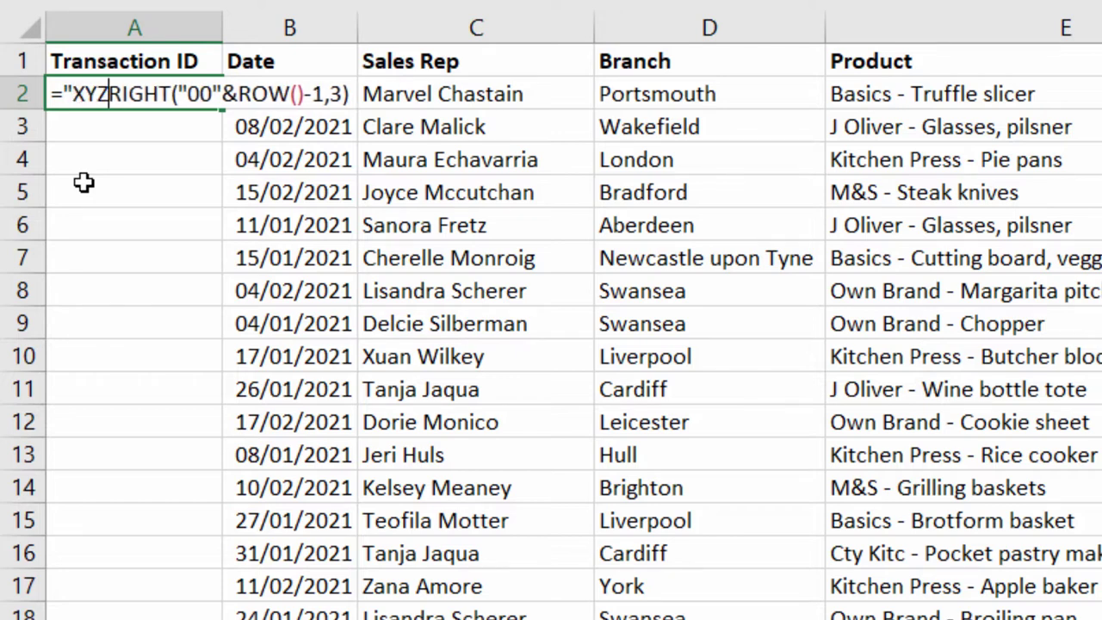
text(")
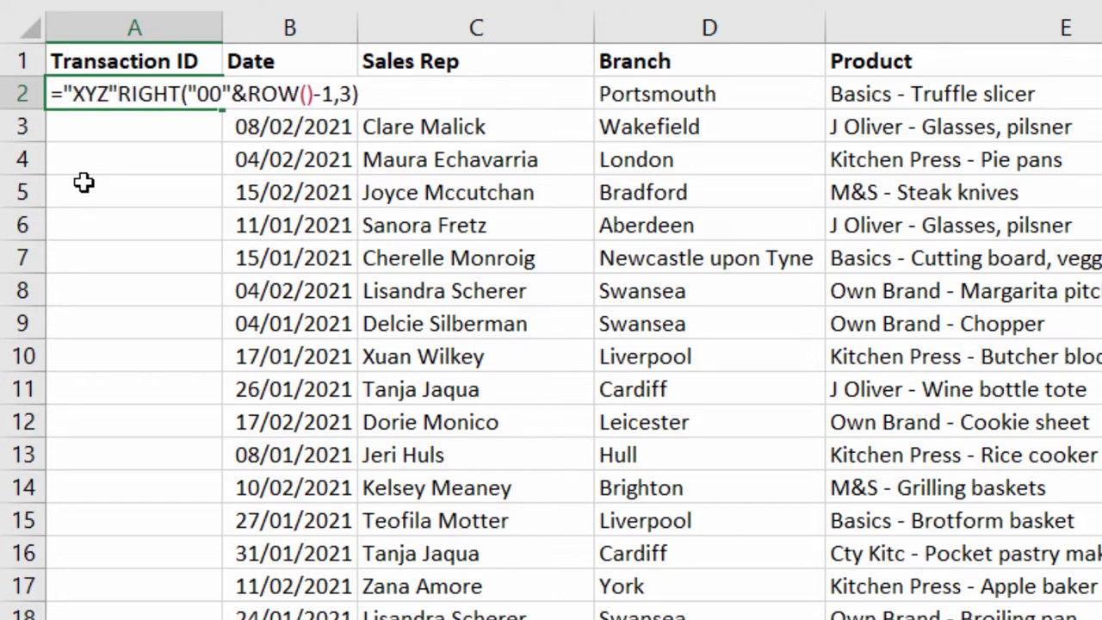
text(&)
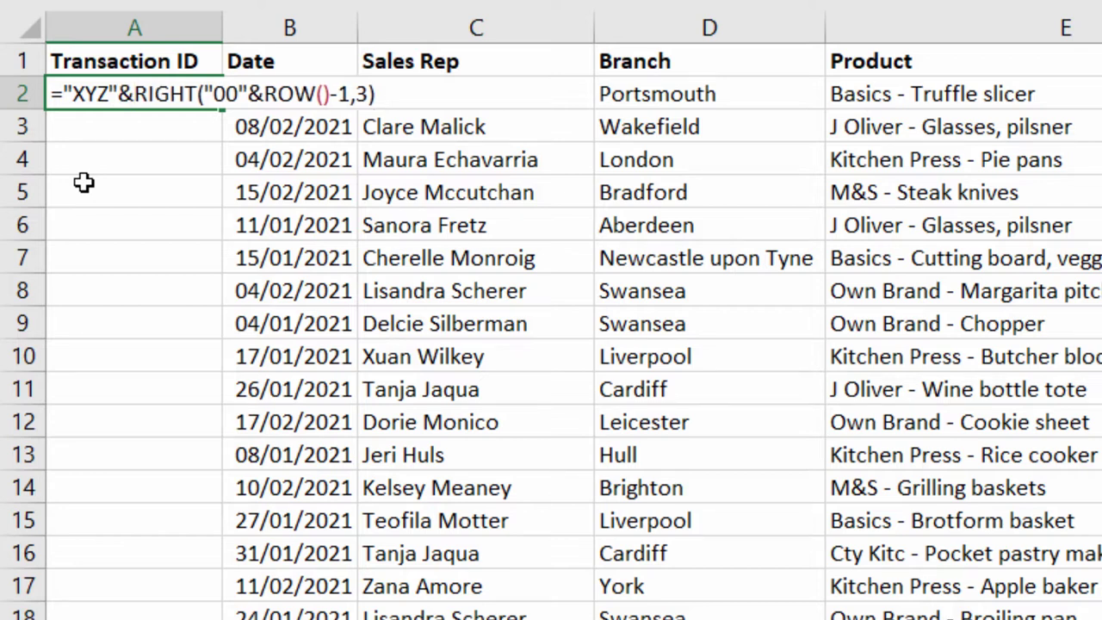
key(Return)
- Fill the XYZ ID formula from A2 down all data rows (XYZ002, XYZ003…)
click(147, 93)
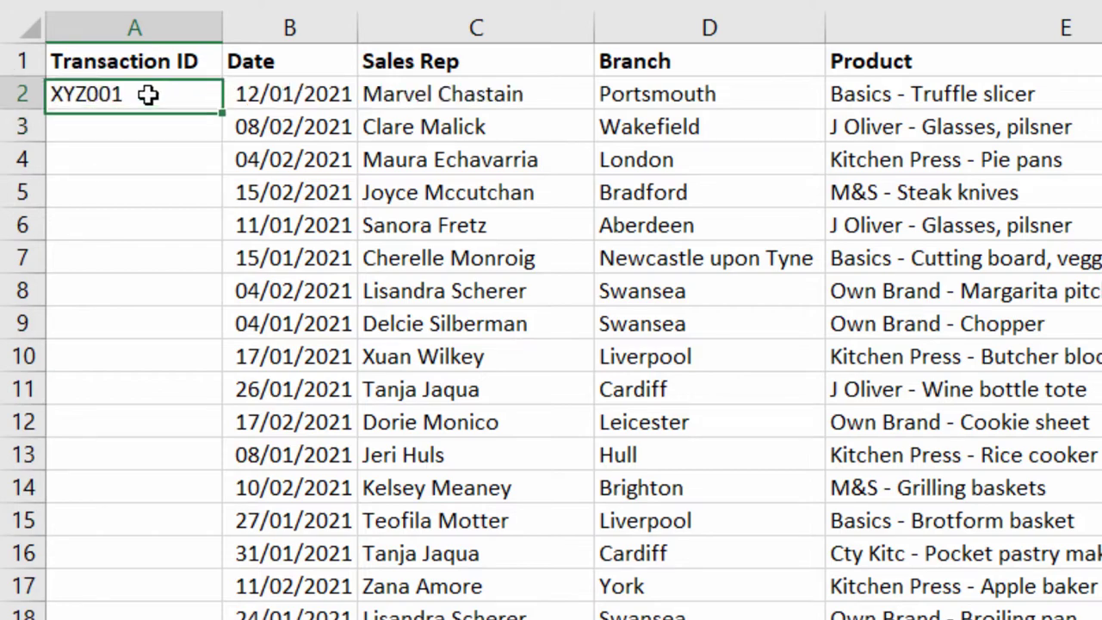
double_click(222, 104)
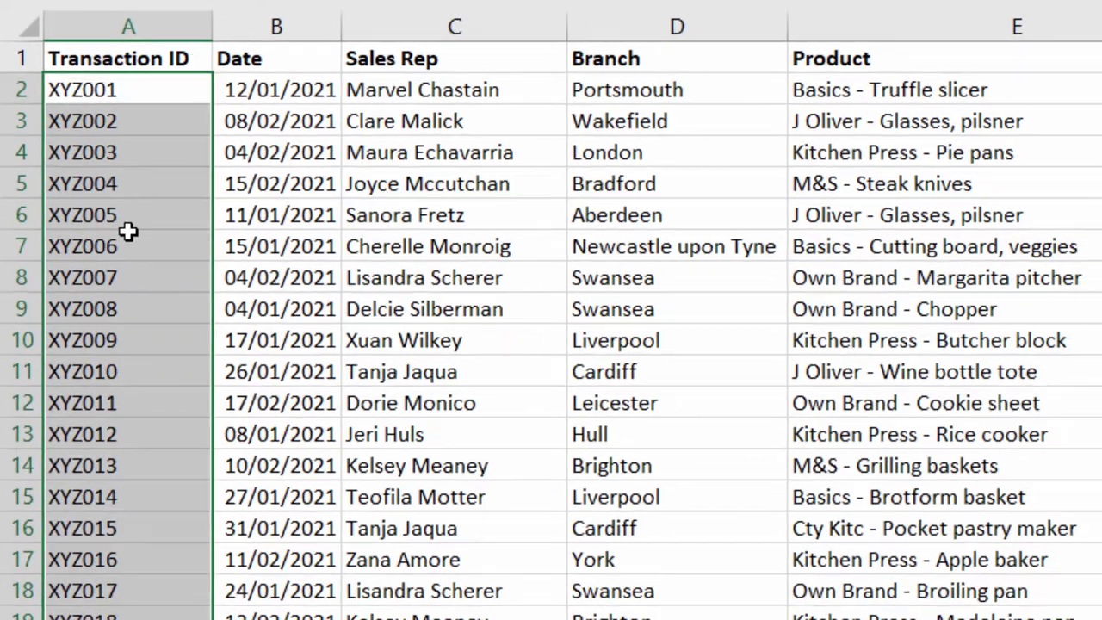
scroll(125, 234, down, 6)
scroll(74, 150, up, 6)
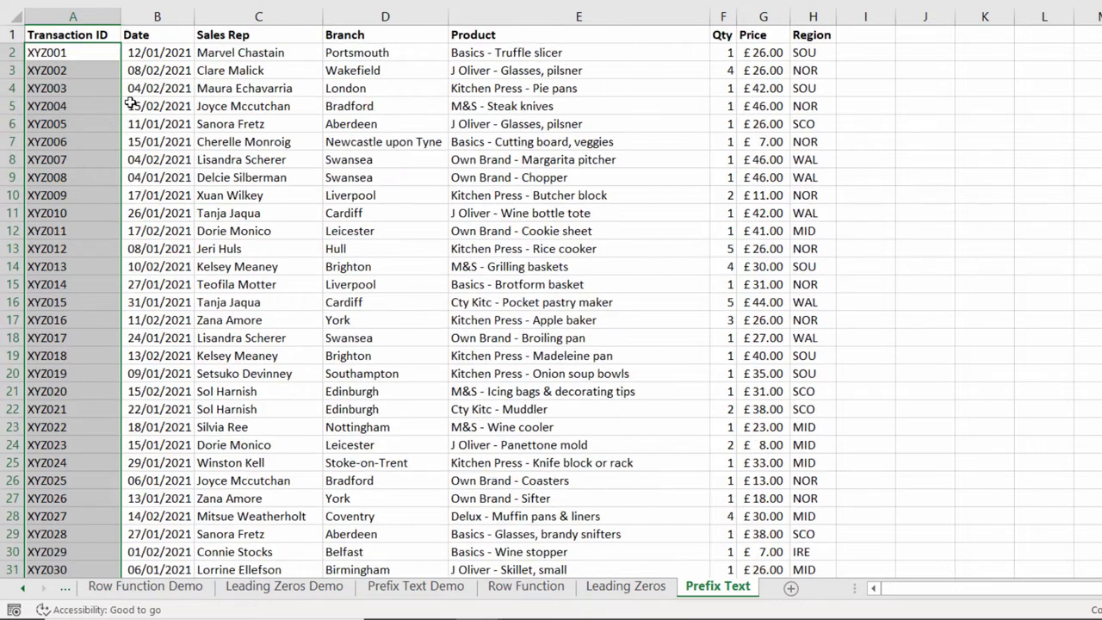
- Turn the Prefix Text data into a table with headers via Ctrl+T
click(209, 107)
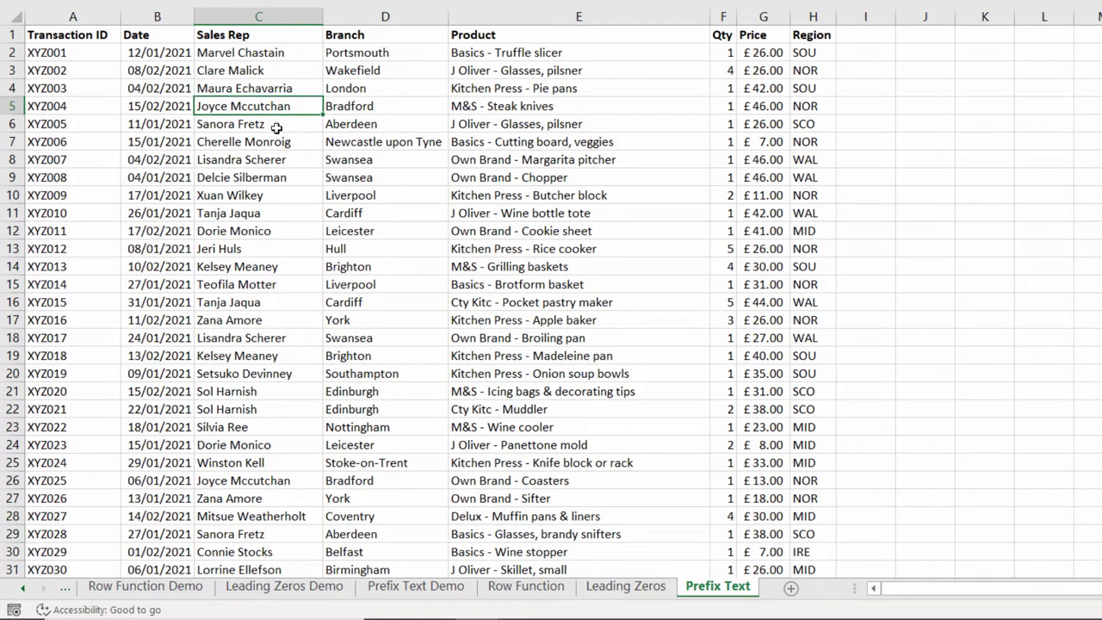
key(ctrl+t)
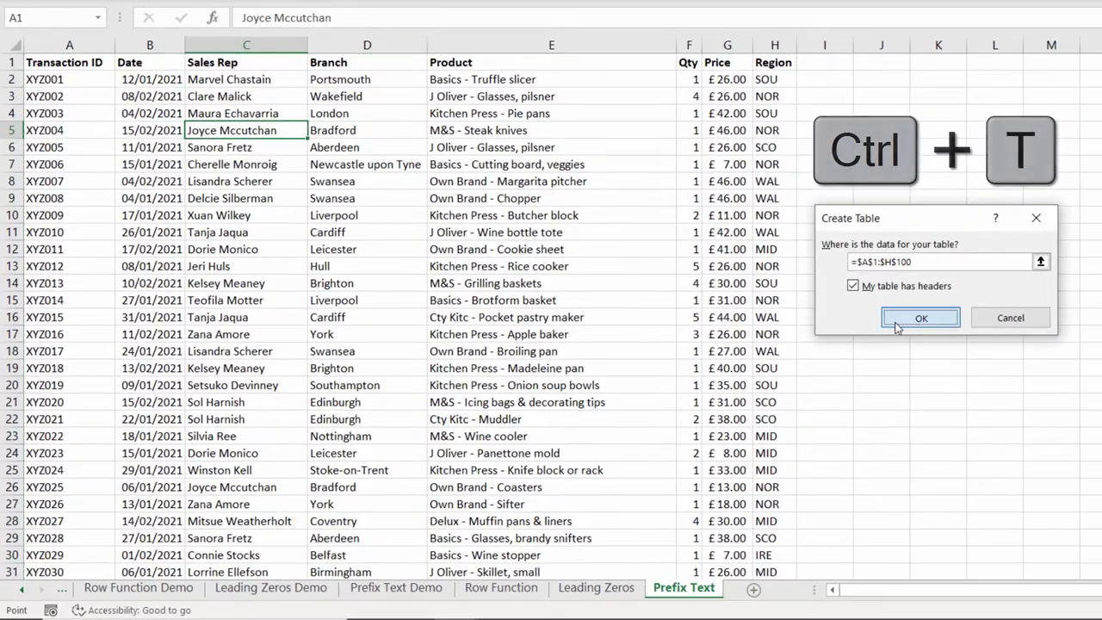
key(Return)
- Enter 19/02/2021 in the date cell below the table, adding row 101 with ID XYZ100
scroll(185, 484, down, 20)
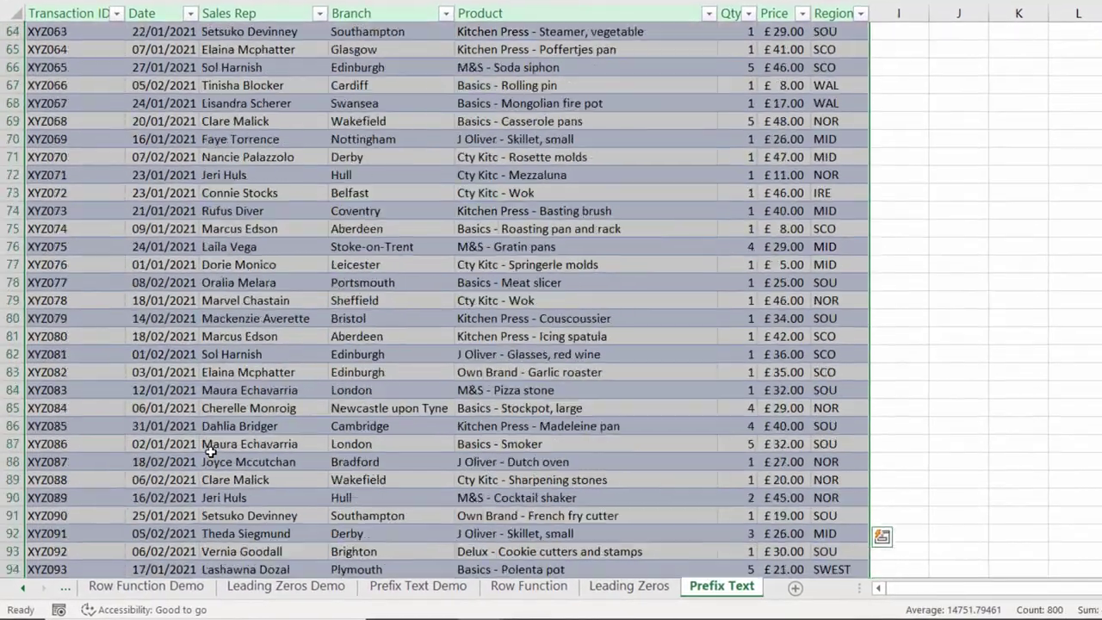
click(154, 372)
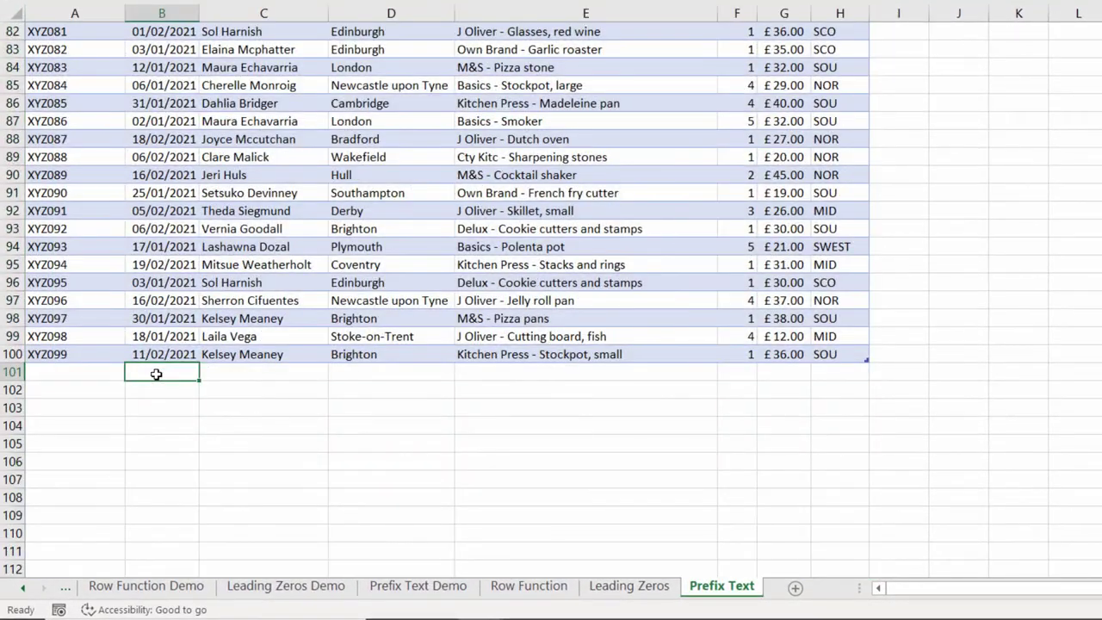
text(19/02/2021)
key(Return)
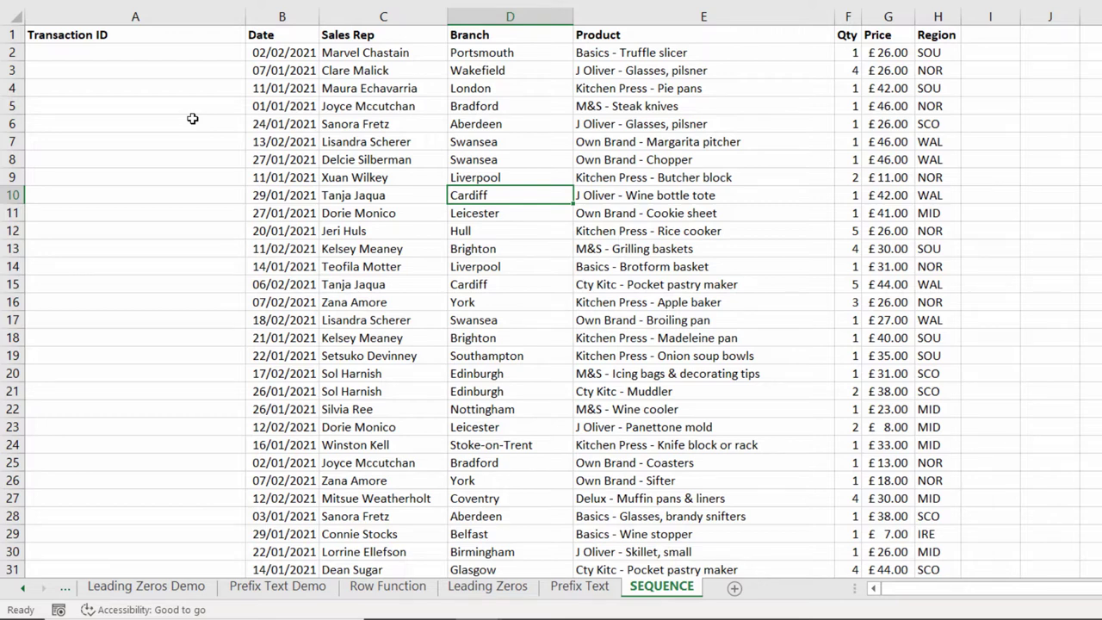
- Enter =SEQUENCE(COUNTA(B:B)-1) in A2 so IDs 1, 2, 3… spill down column A
click(172, 50)
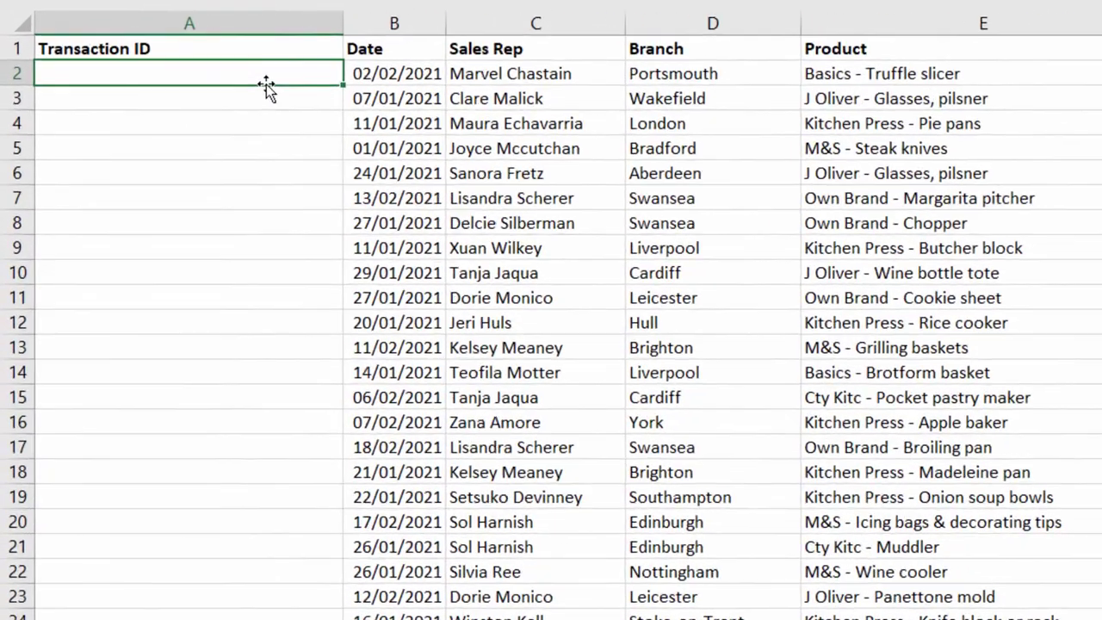
text(=seq)
double_click(163, 148)
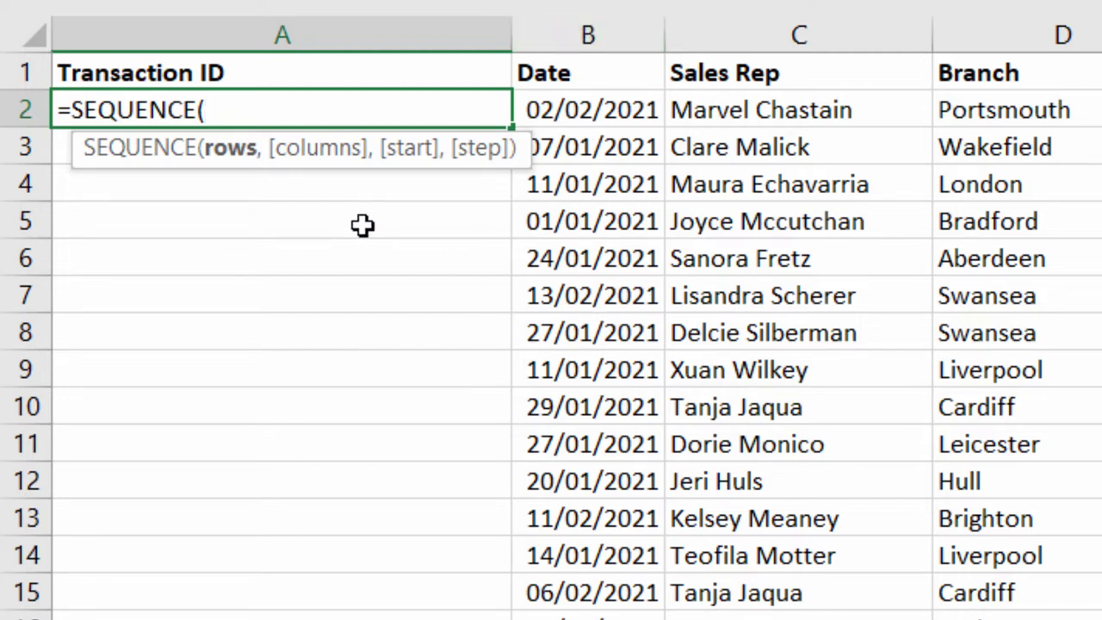
text(counta)
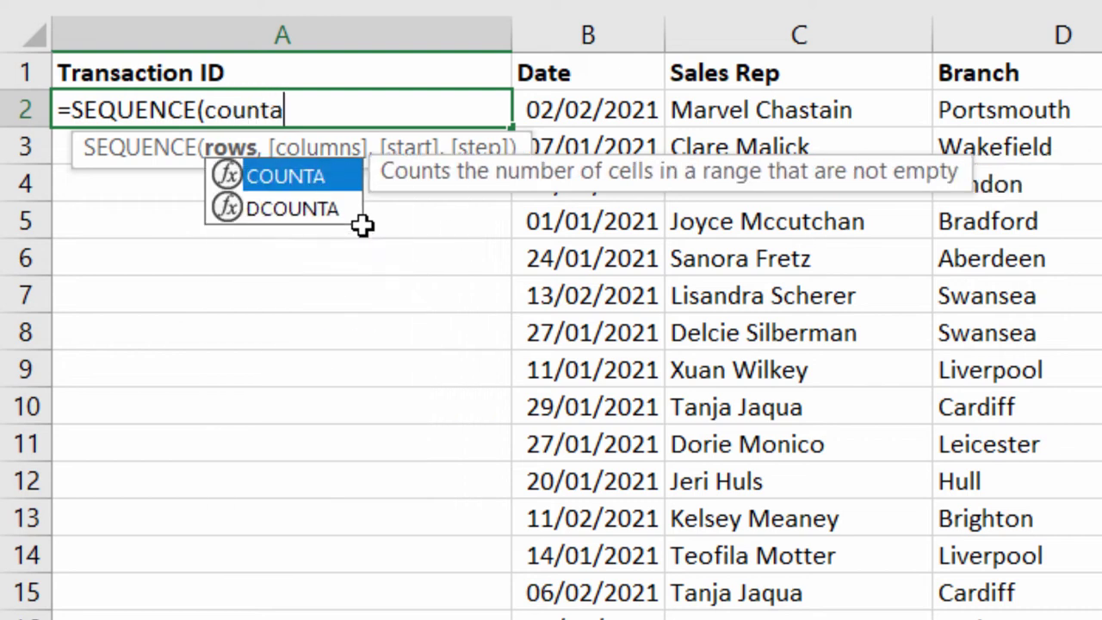
text(()
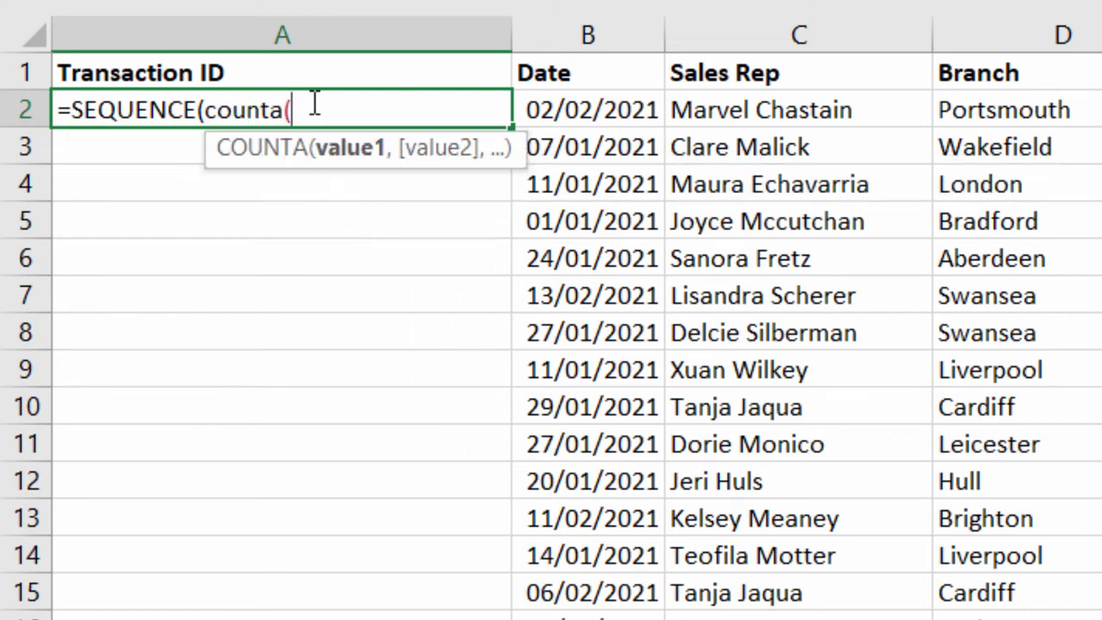
click(587, 32)
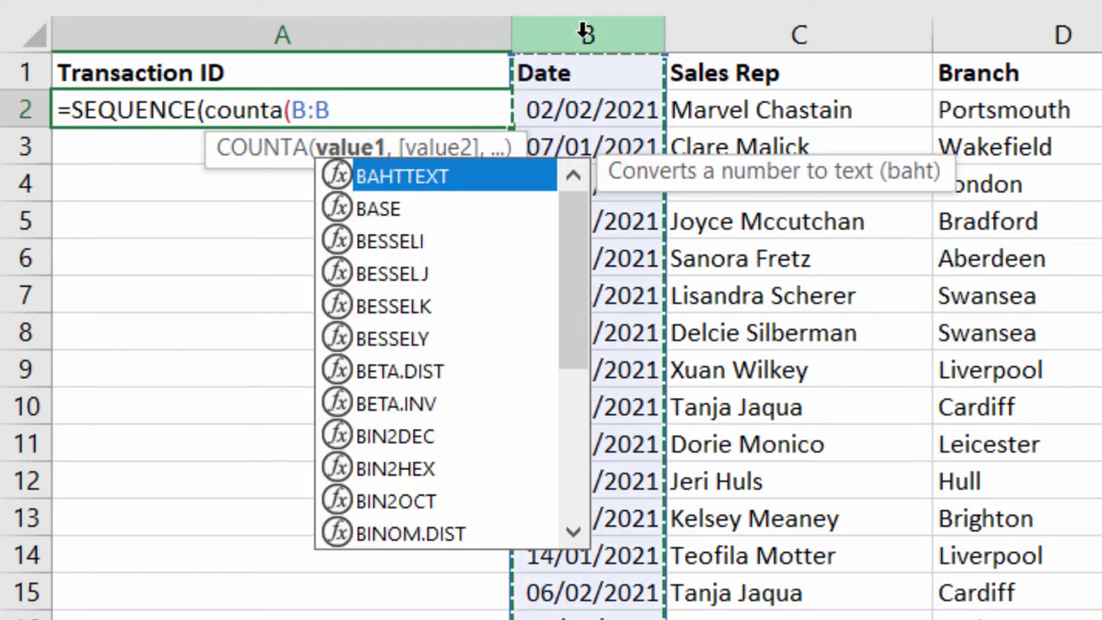
text())
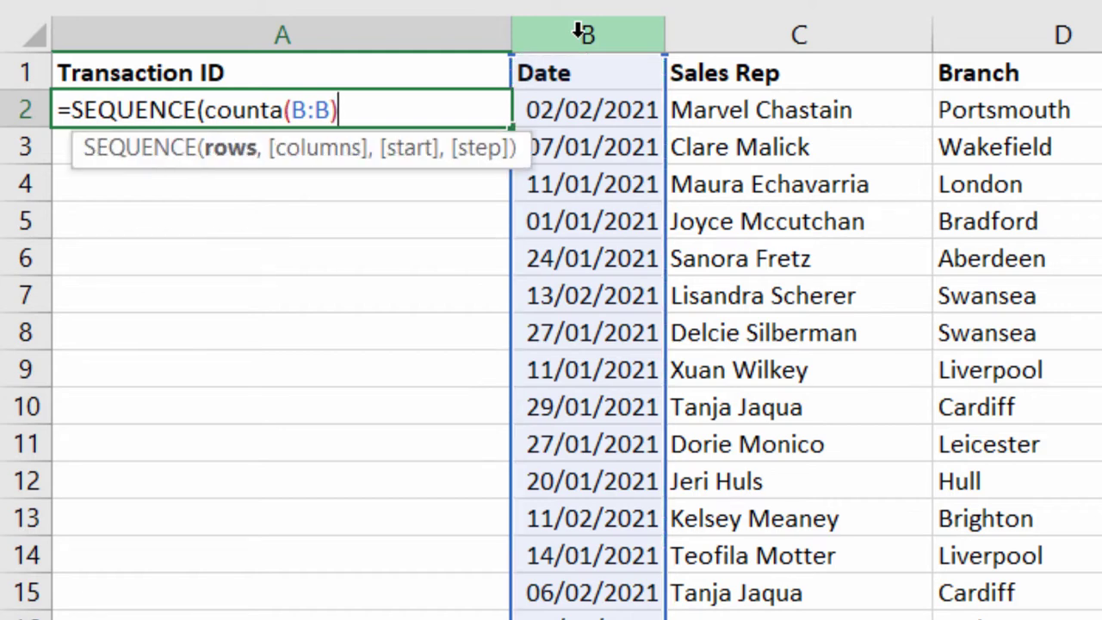
text( 1))
key(Return)
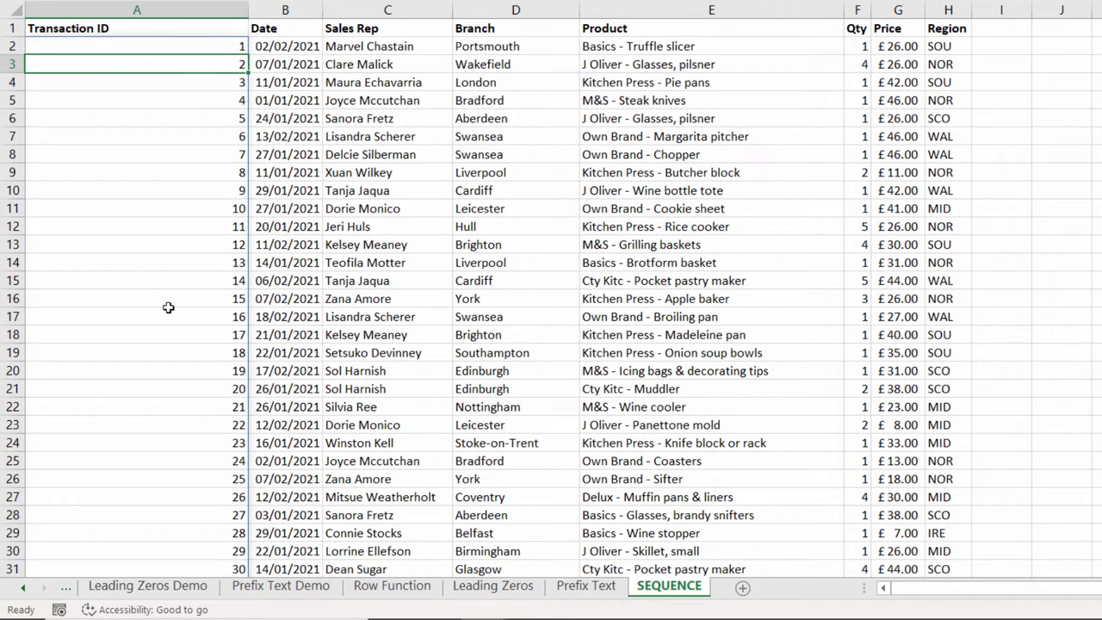
- Enter the date 19/02/2021 in B100 so row 100 automatically gets Transaction ID 99
scroll(179, 308, down, 20)
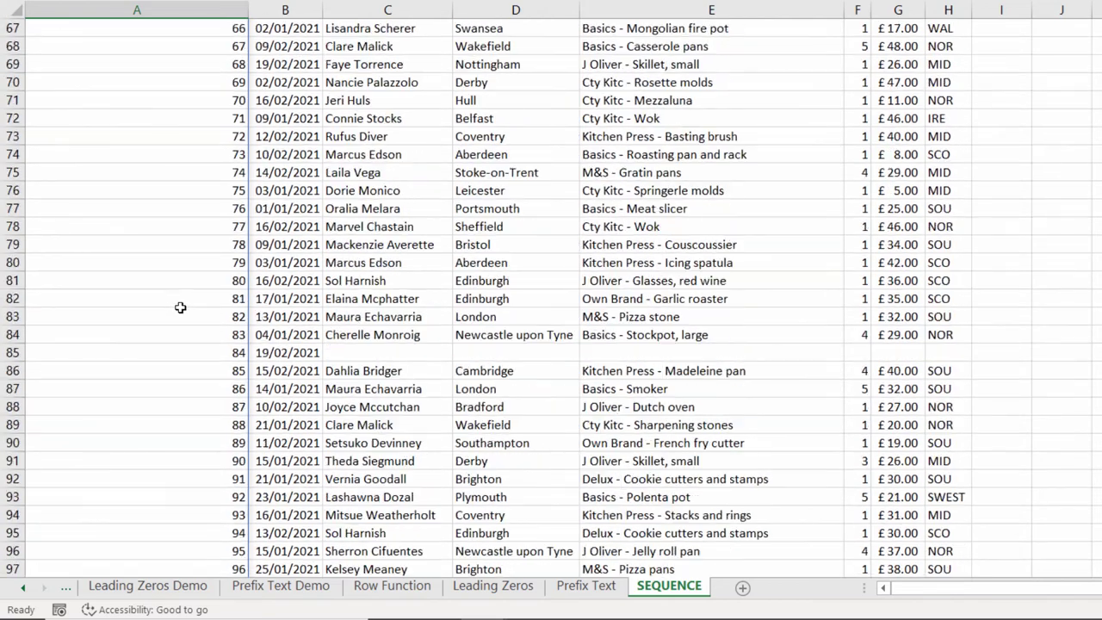
scroll(179, 307, down, 6)
click(284, 298)
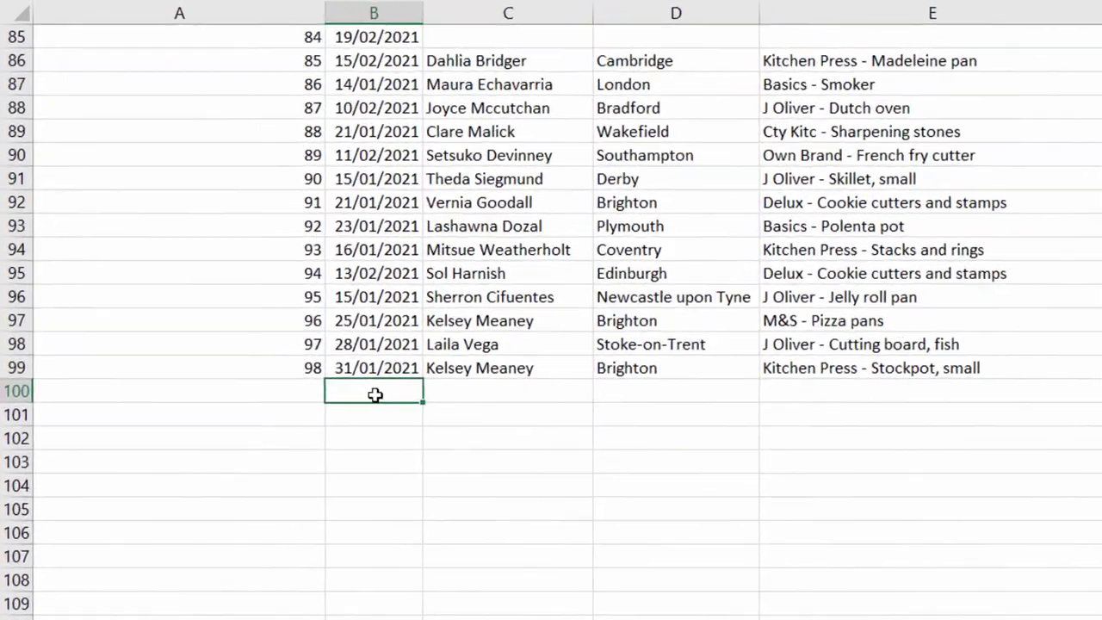
key(ctrl+semicolon)
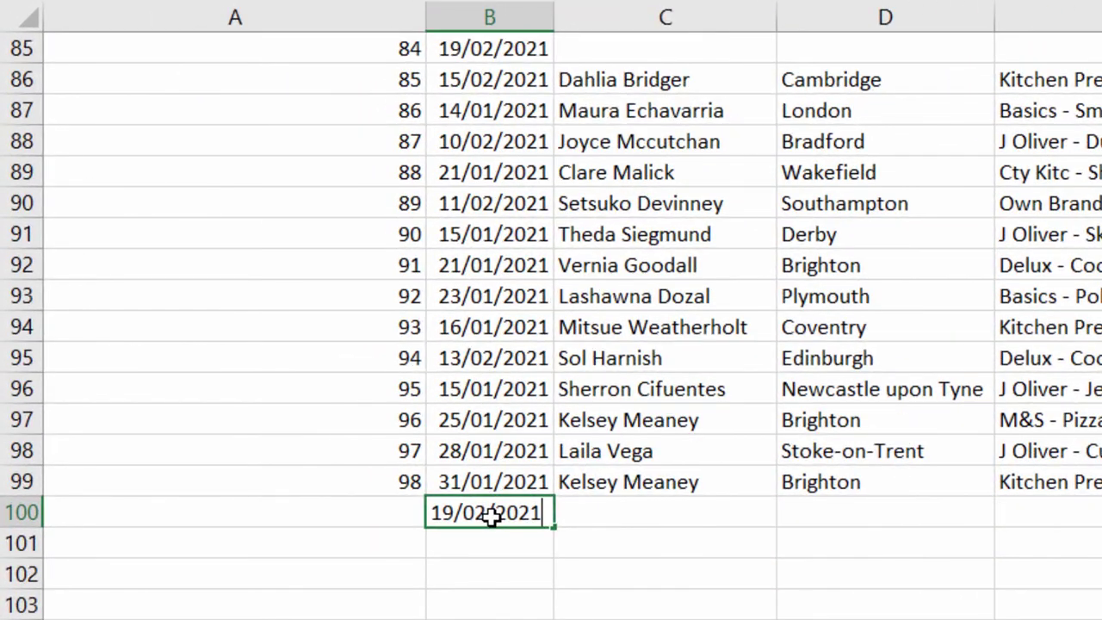
key(Return)
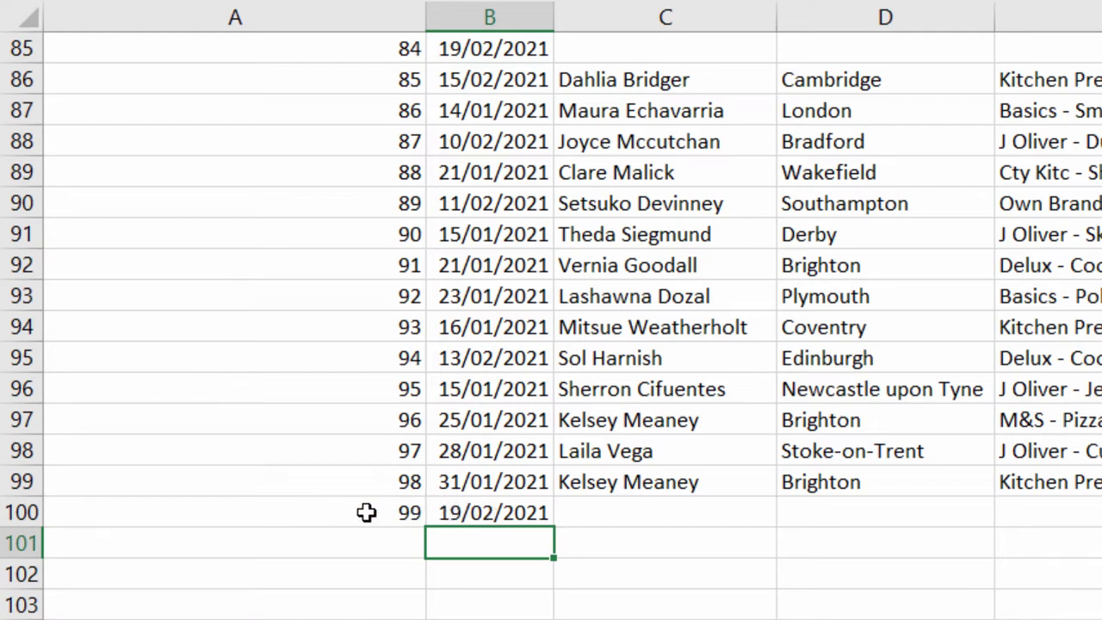
key(Up)
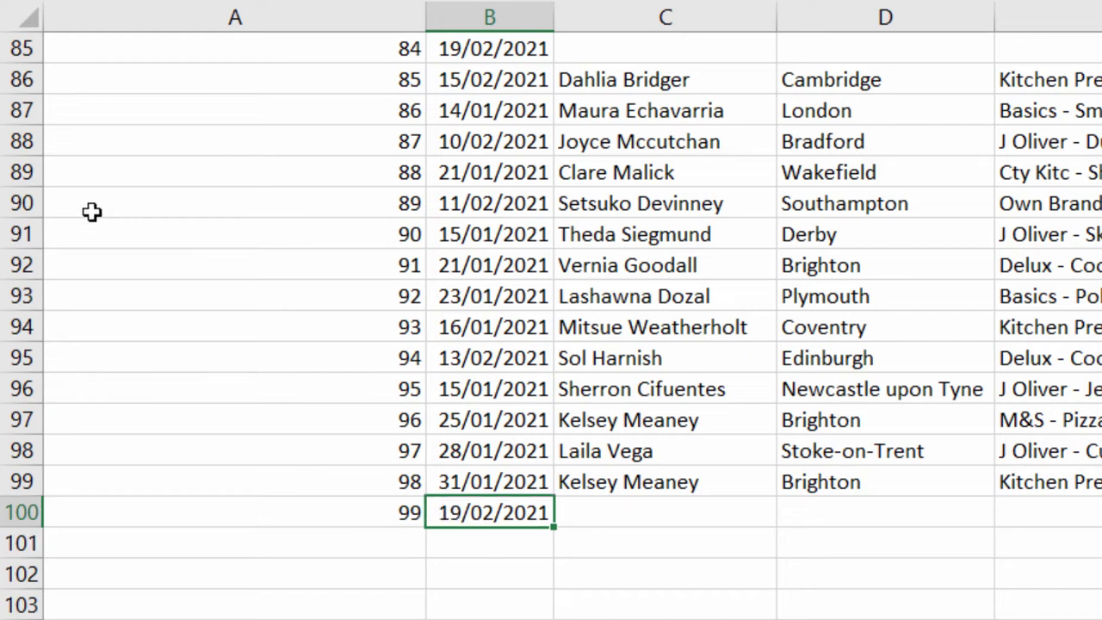
- Insert a blank row 91 and date it 19/02/2021, extending the IDs to 100
click(18, 229)
right_click(17, 229)
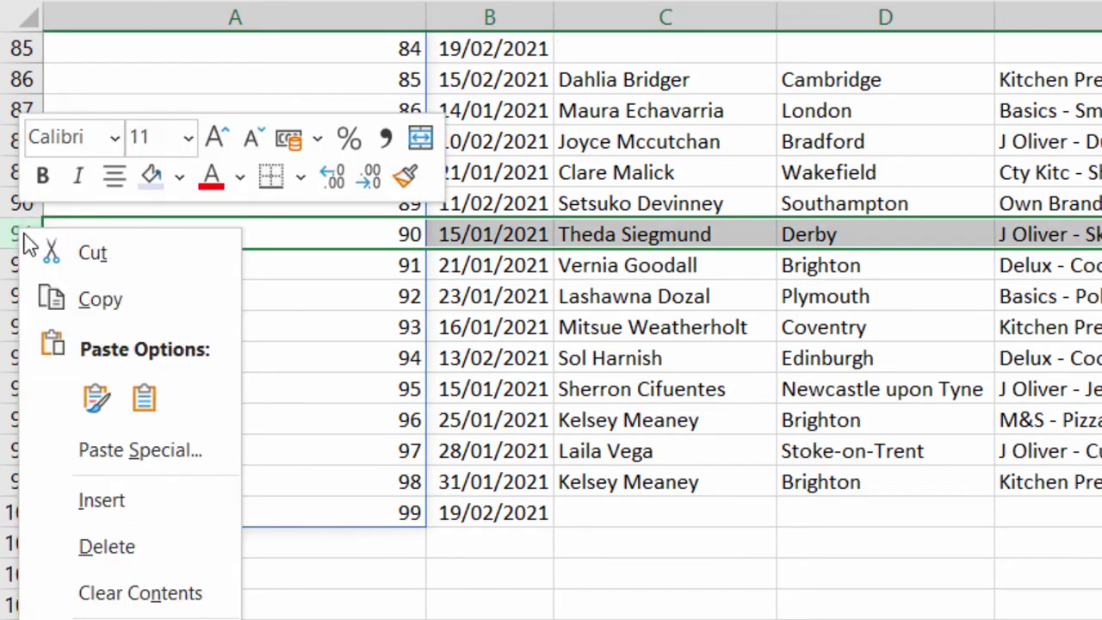
click(148, 511)
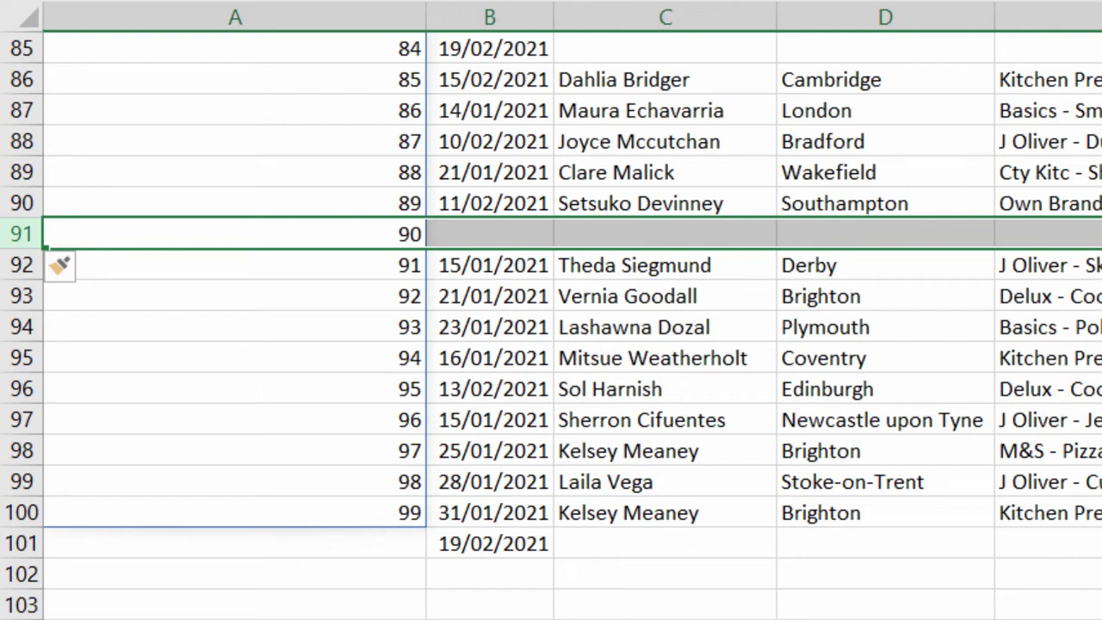
click(472, 233)
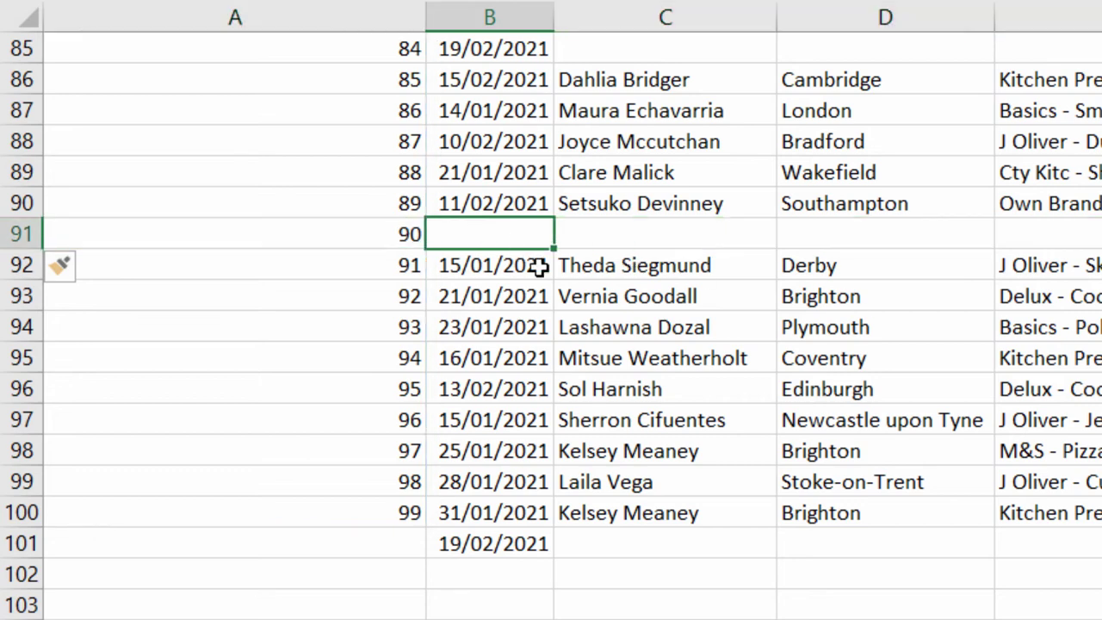
key(ctrl+semicolon)
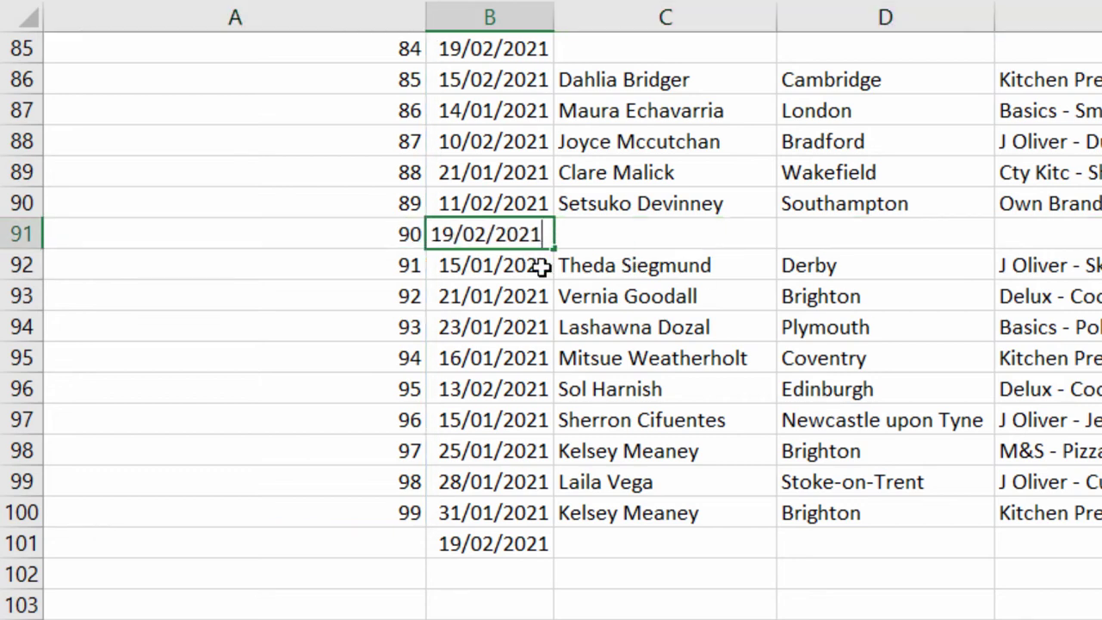
key(Return)
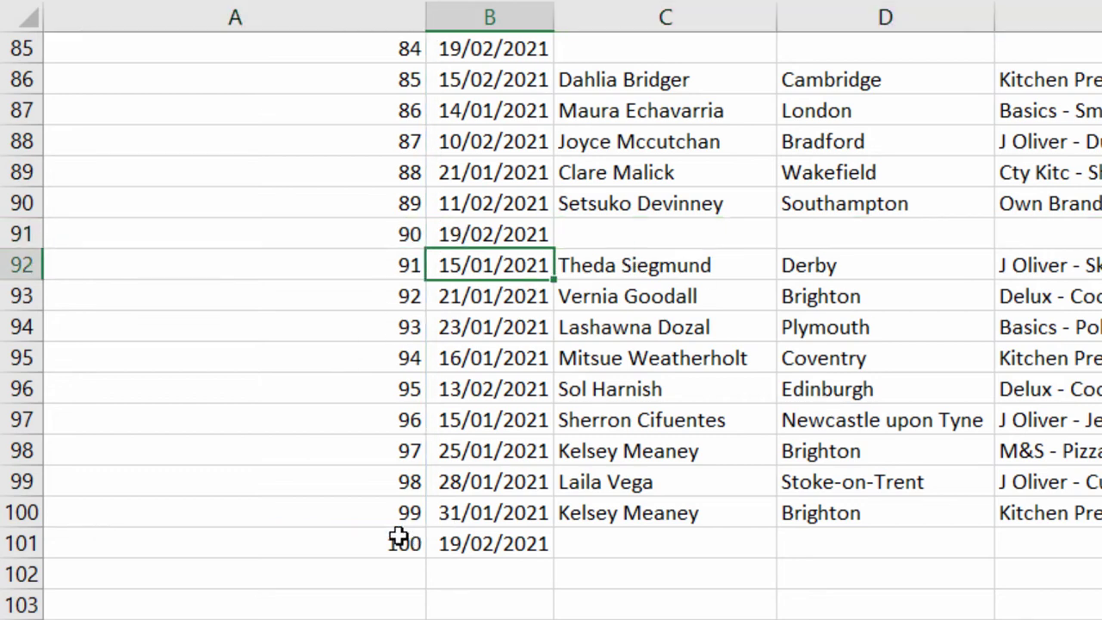